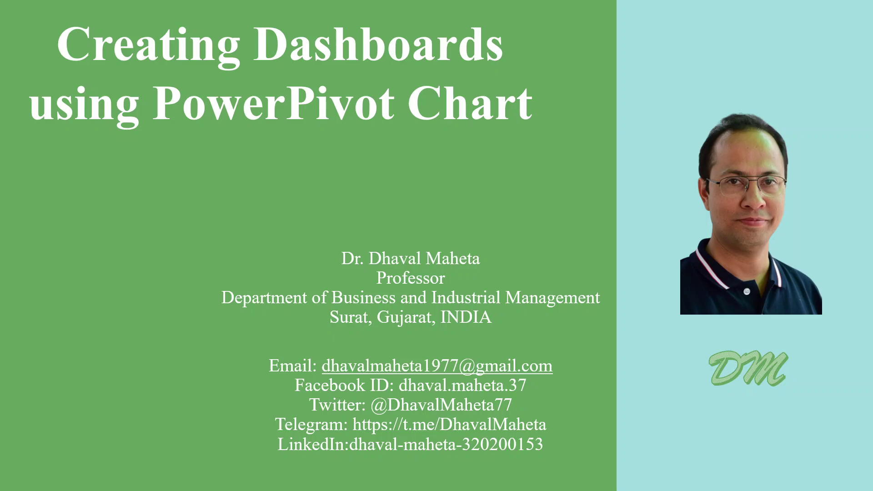
- Switch from the presentation to the Excel workbook and examine the student data columns from Reg through Marks-2
key(Escape)
click(630, 472)
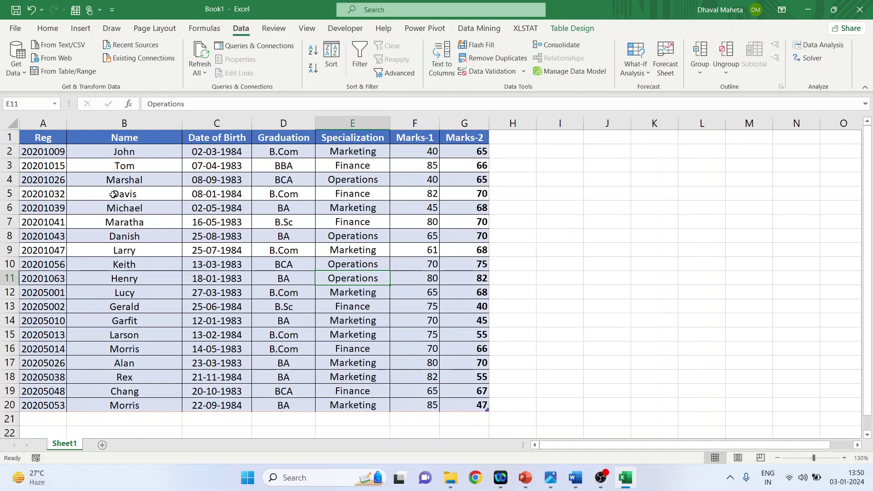
click(50, 124)
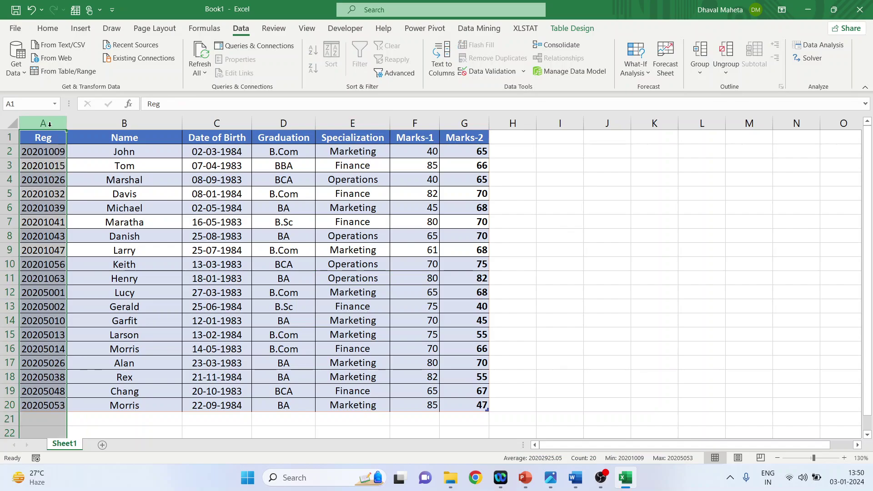
click(124, 123)
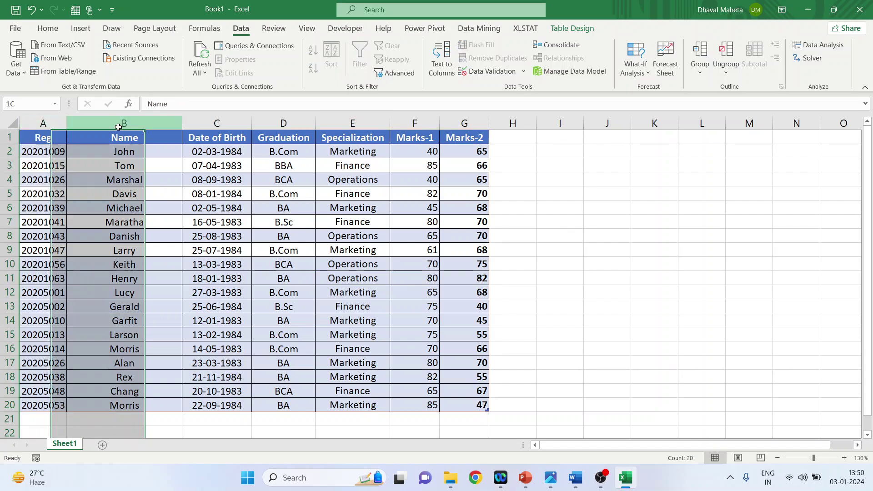
click(202, 123)
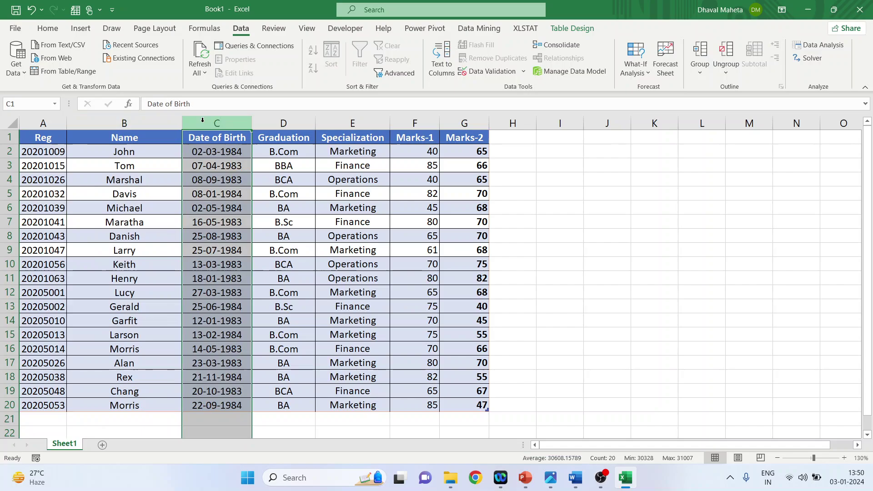
click(284, 123)
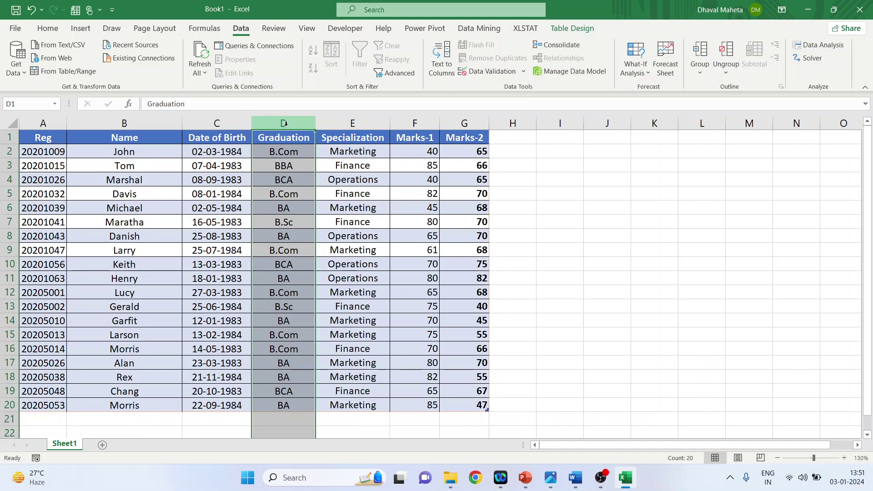
click(348, 124)
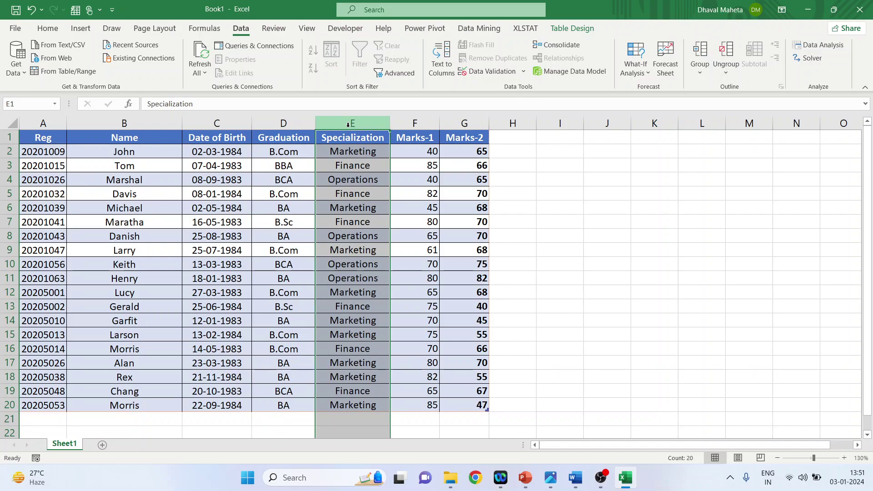
click(409, 123)
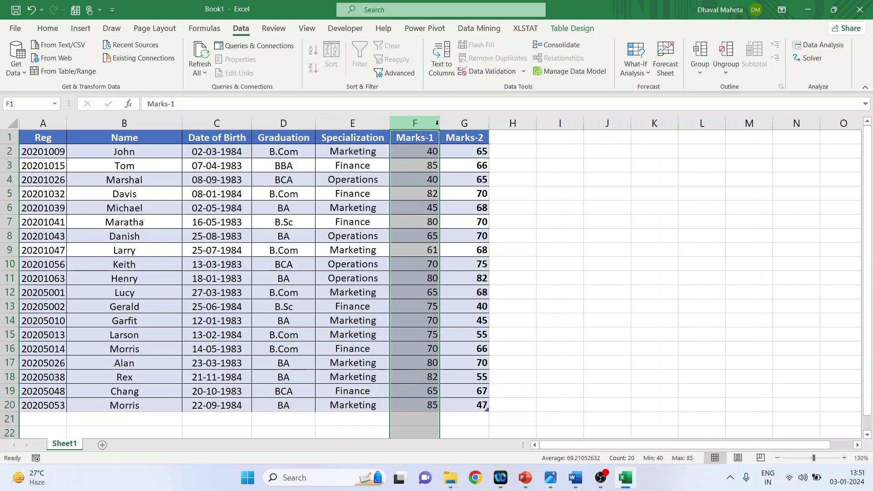
click(465, 124)
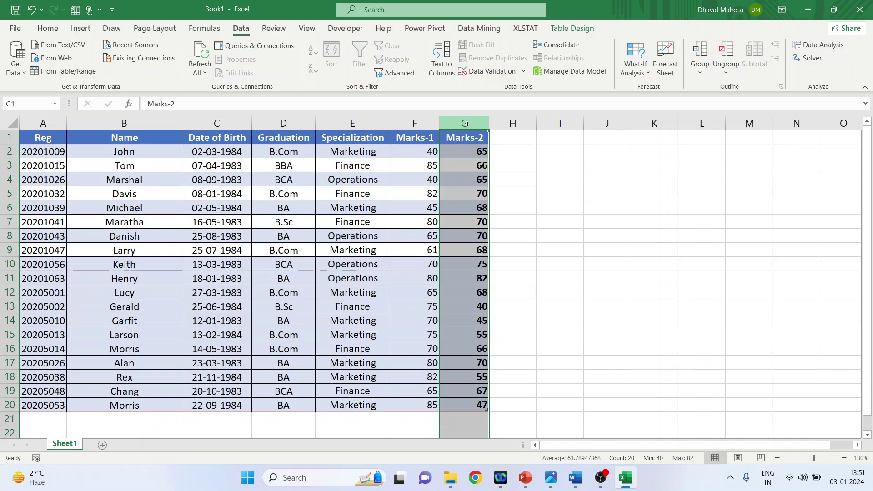
click(296, 125)
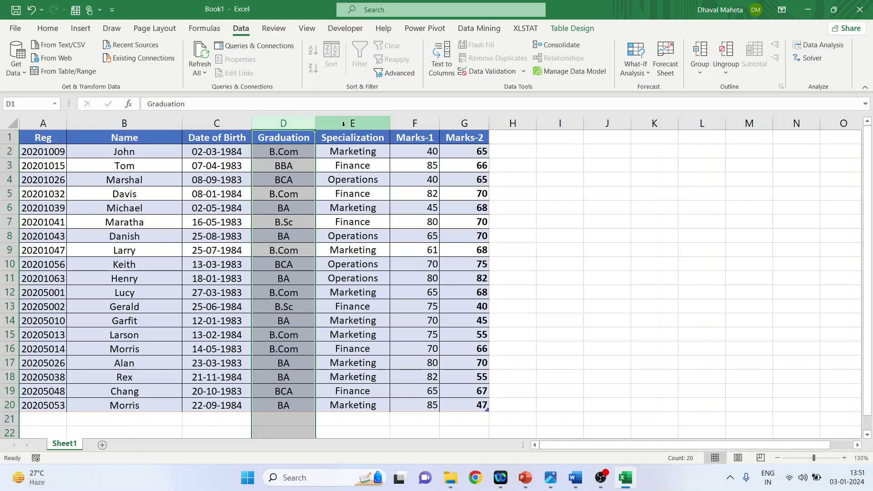
click(360, 122)
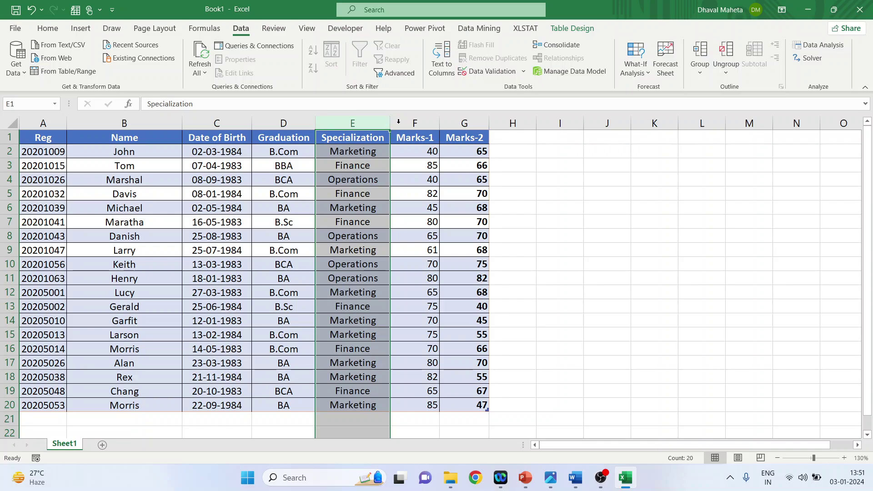
click(414, 121)
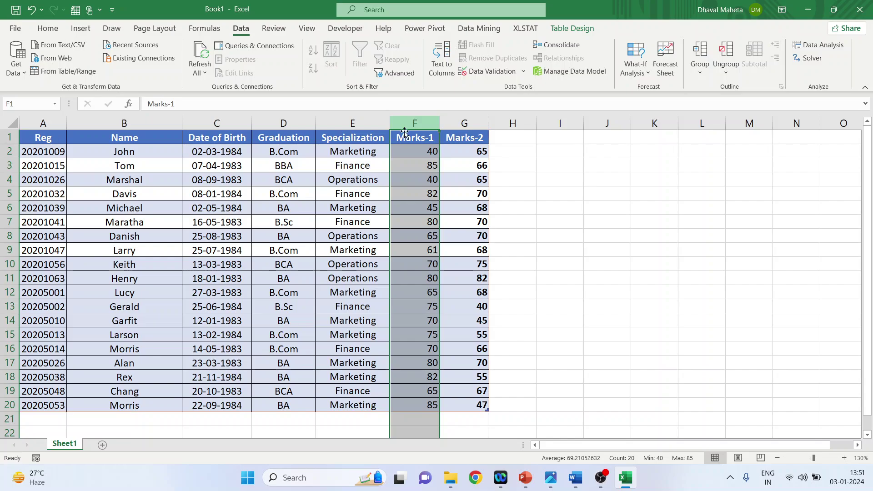
- Convert the student data range A1:G20 into a table with headers
click(286, 236)
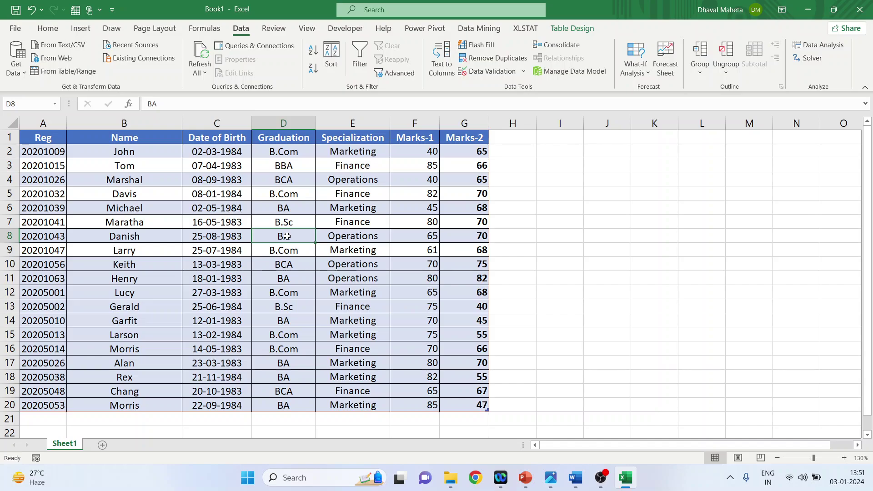
click(614, 236)
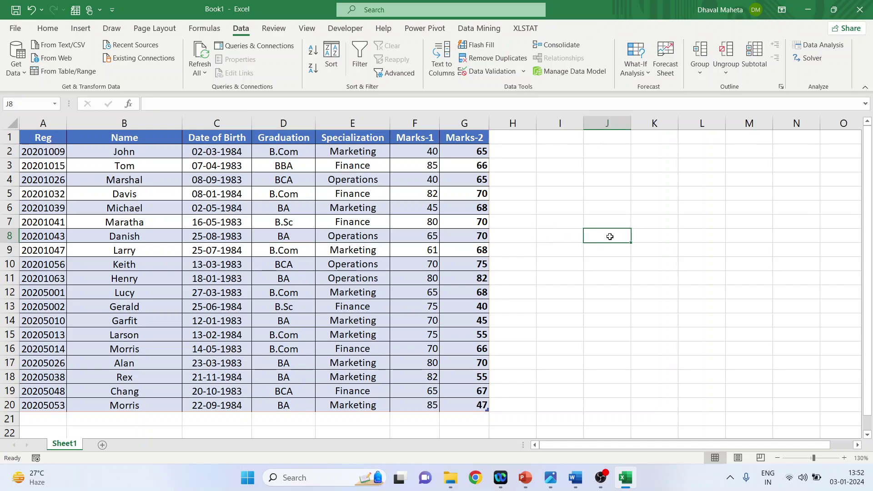
click(265, 235)
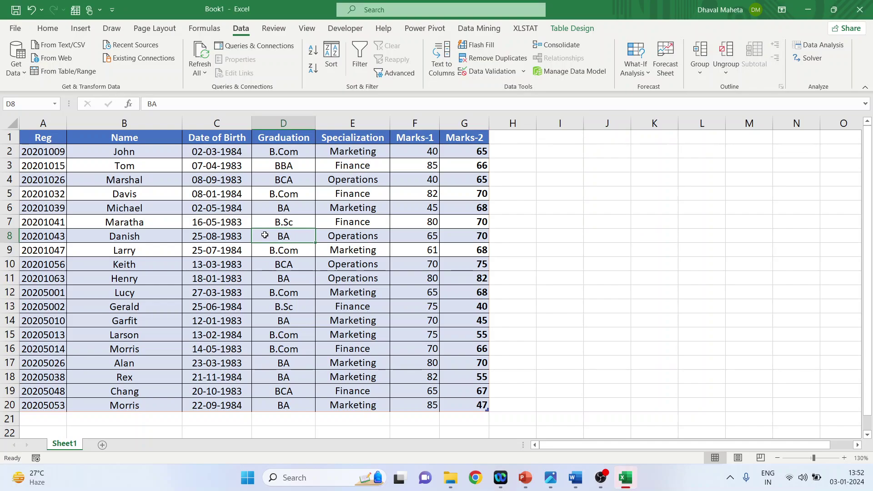
click(317, 246)
key(ctrl+t)
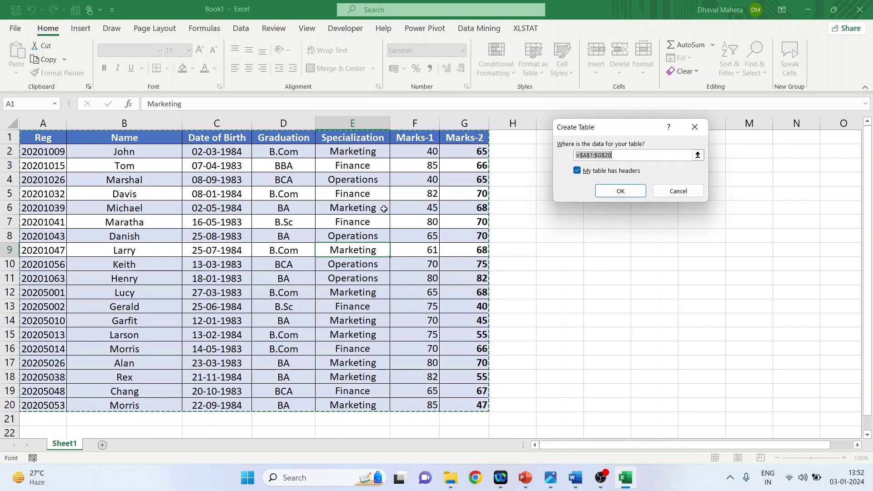
click(620, 191)
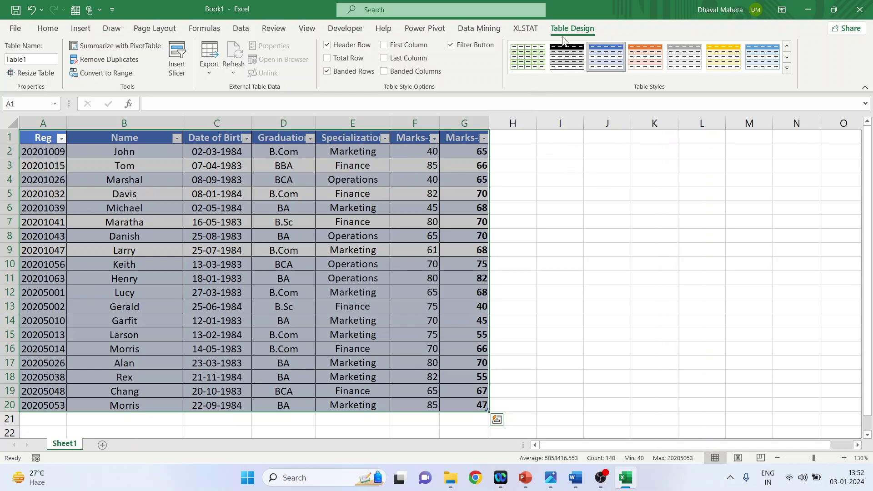
- Create a PivotTable from Table1 on a new worksheet, with Graduation as rows and the count of Graduation as values
click(125, 46)
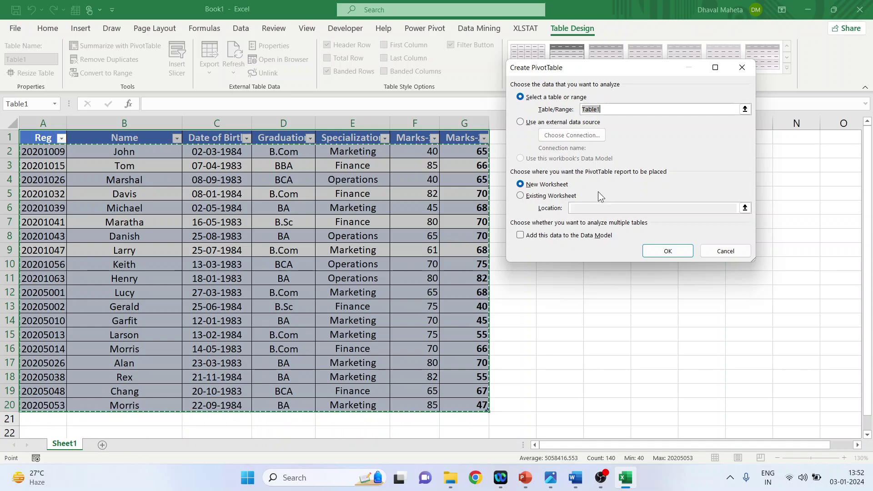
click(668, 251)
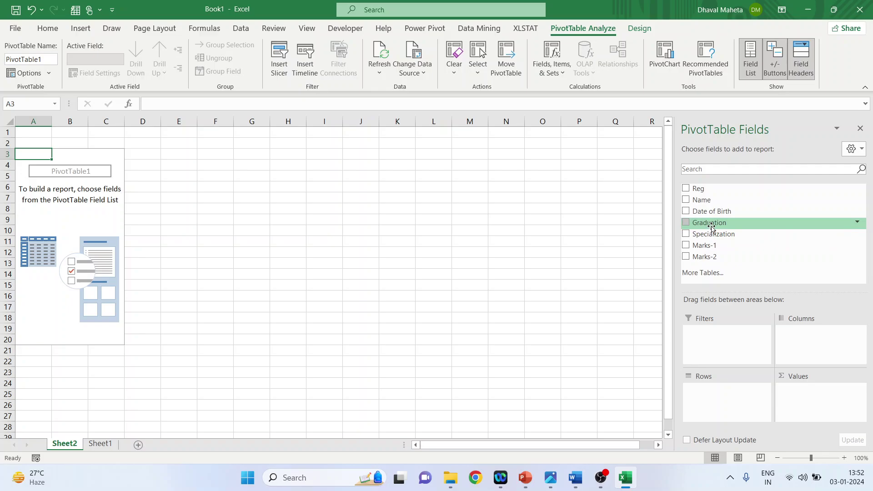
drag(711, 227, 714, 395)
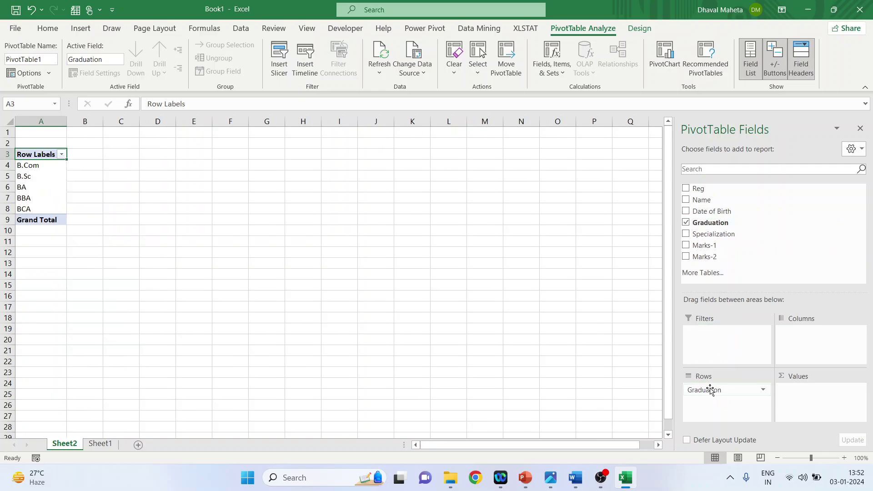
drag(714, 225, 795, 394)
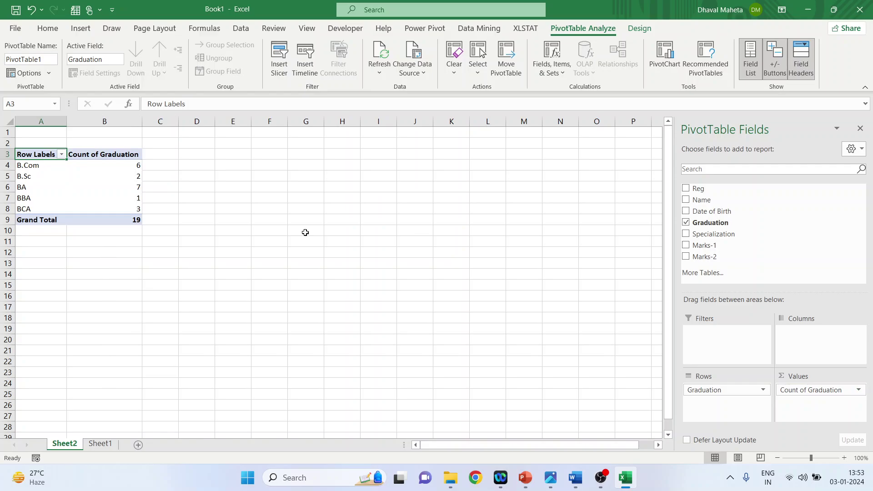
- Zoom the PivotTable sheet to 130% and examine the count for each graduation type
click(129, 169)
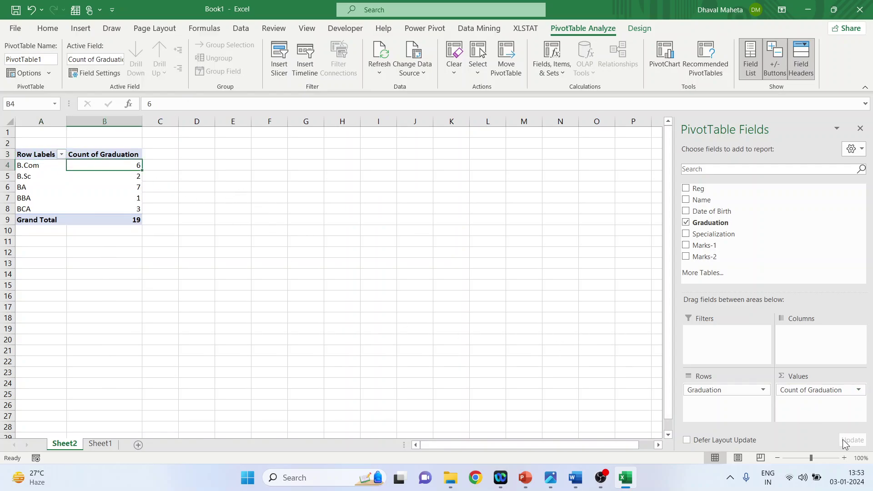
click(844, 458)
click(844, 458)
click(844, 458)
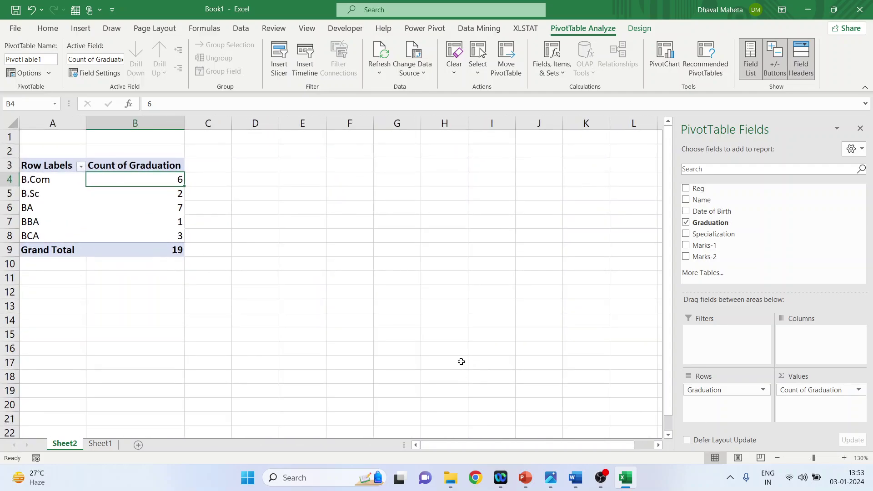
click(162, 196)
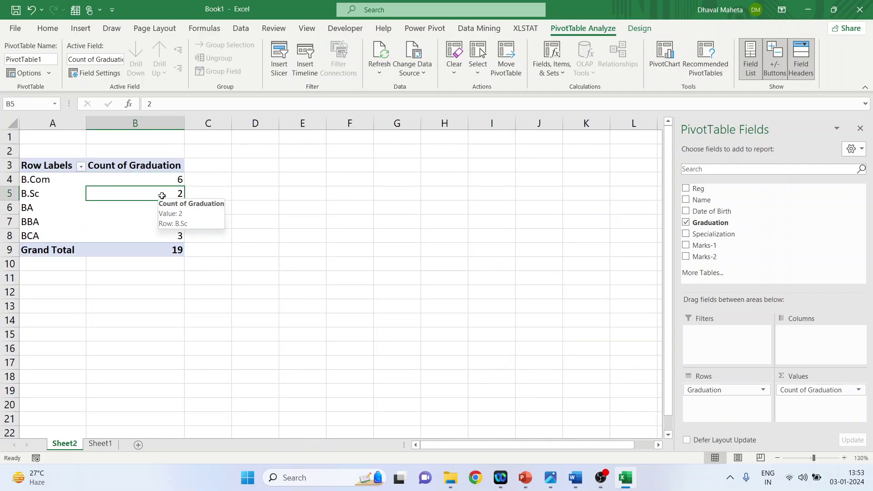
click(158, 209)
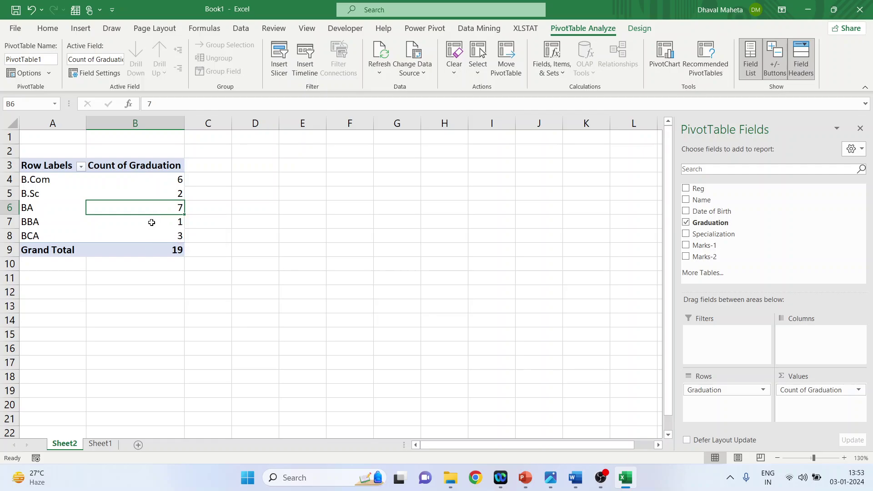
click(148, 222)
click(147, 238)
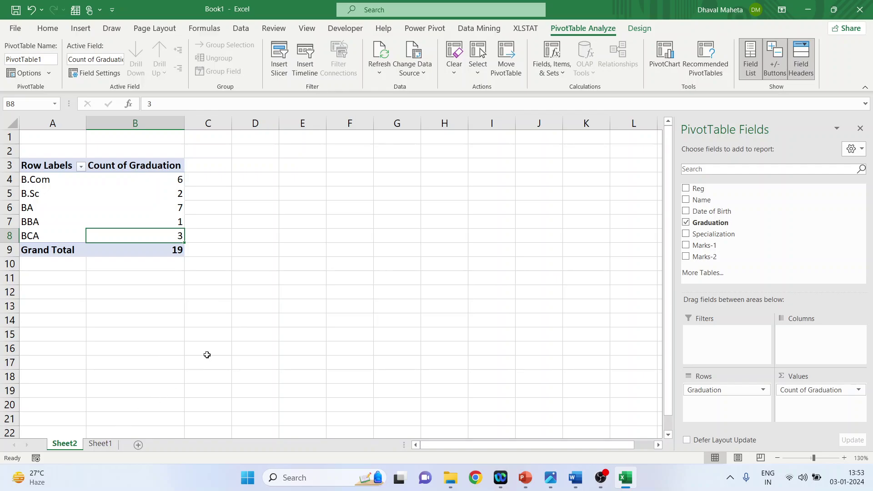
- Create a second PivotTable from Table1 at cell A12 of Sheet2, with Specialization as rows and its count as values
click(101, 444)
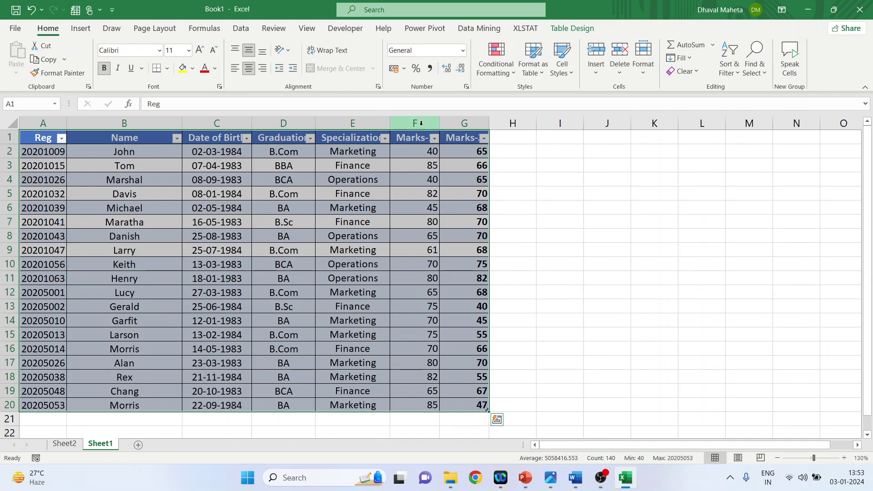
click(570, 30)
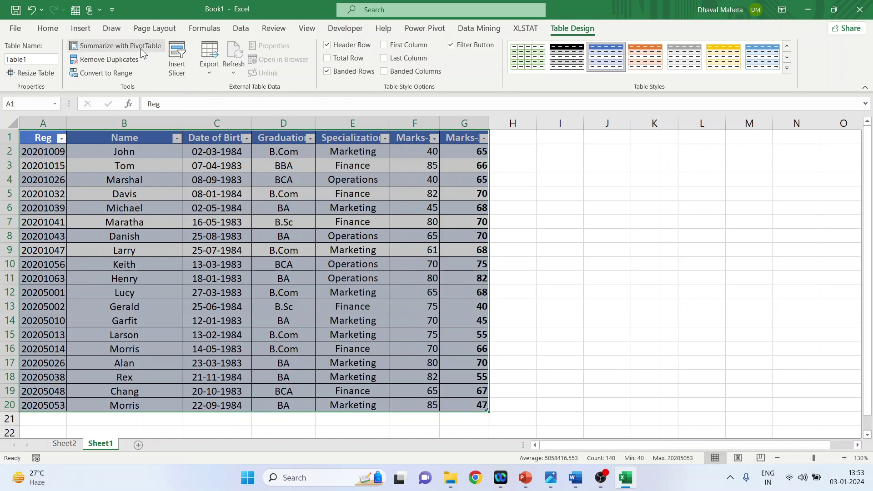
click(140, 48)
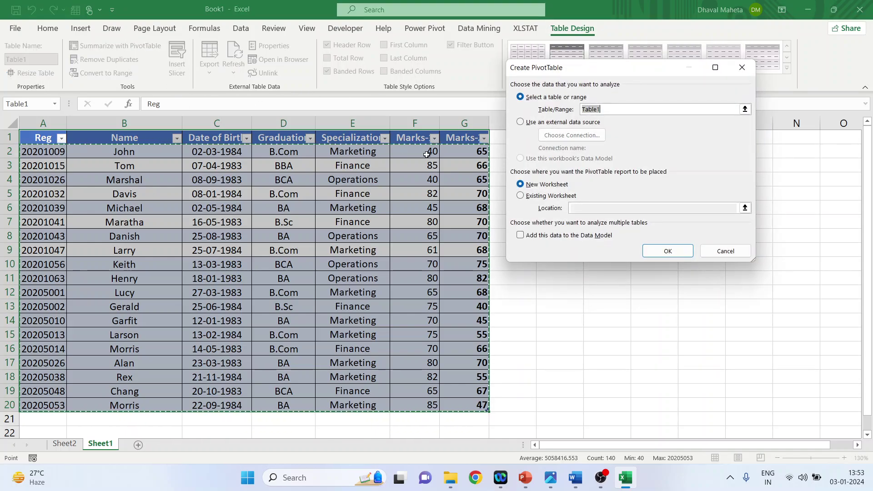
click(524, 196)
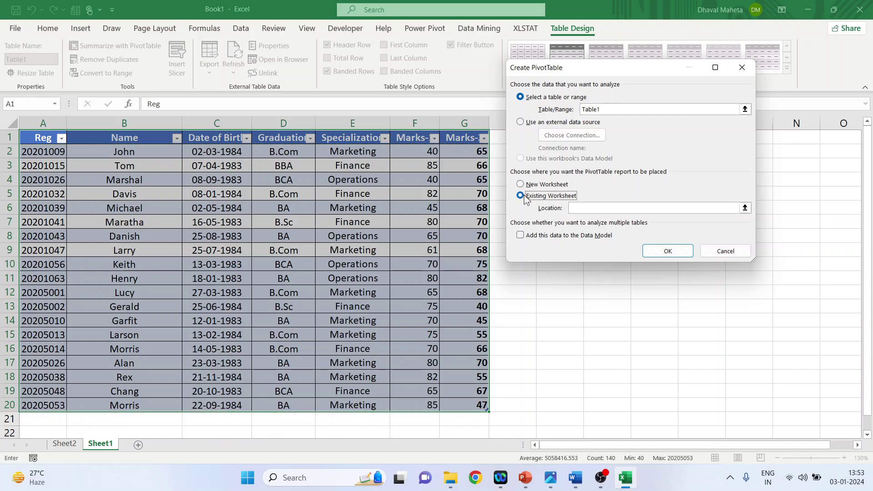
click(65, 445)
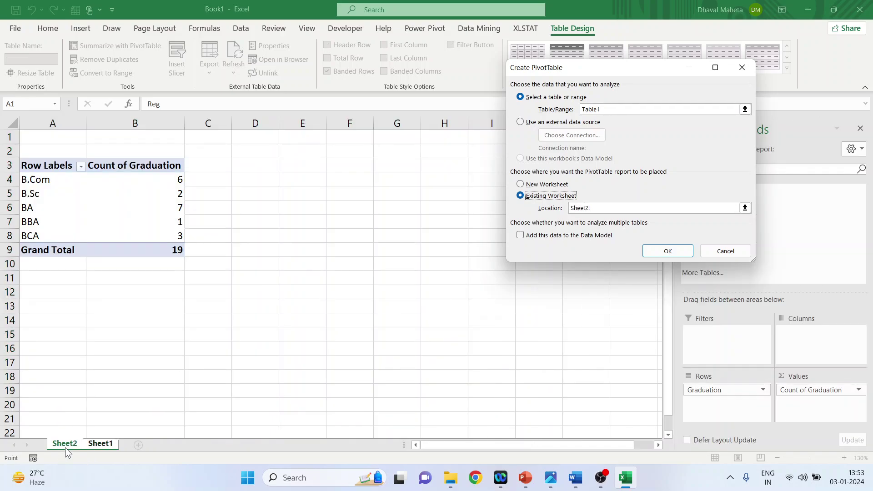
click(61, 293)
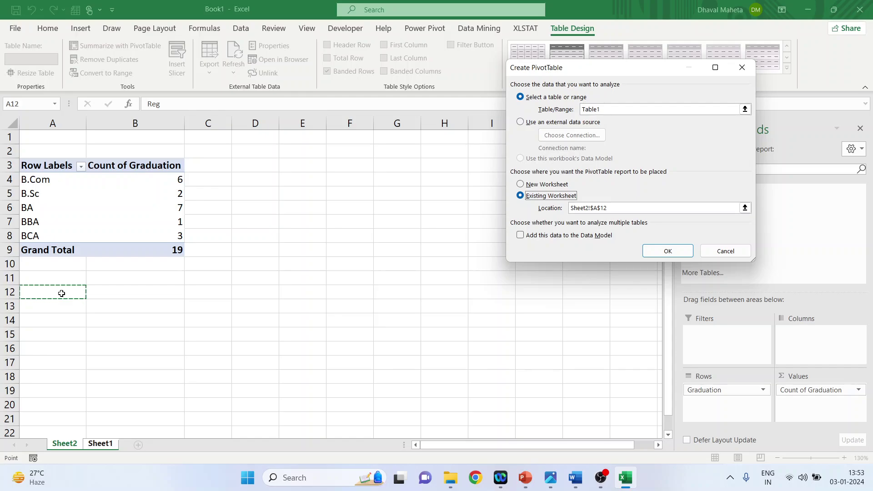
click(662, 250)
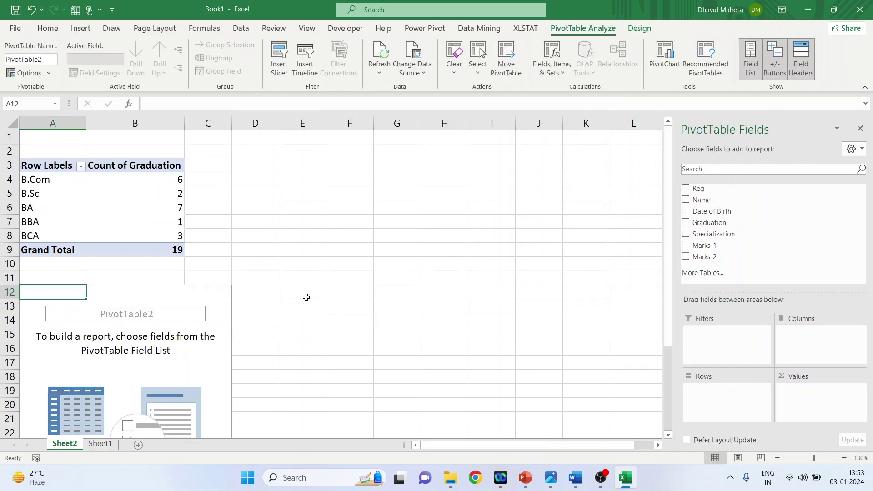
drag(714, 233, 715, 394)
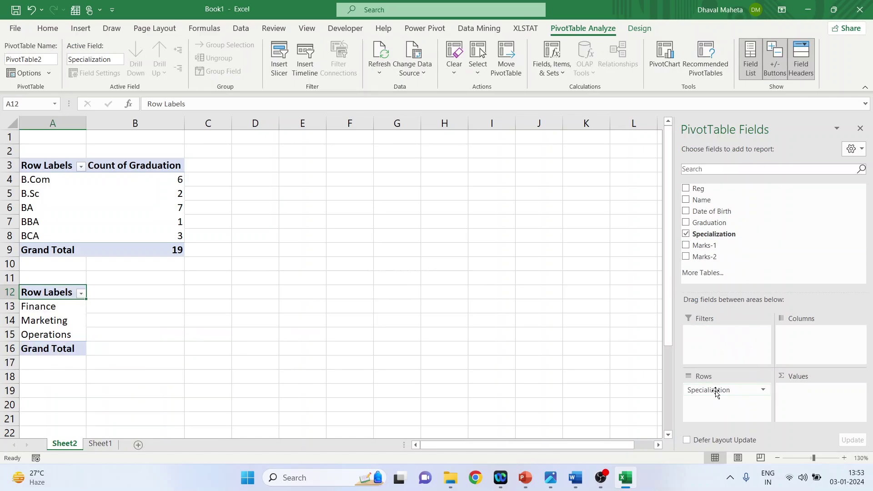
drag(710, 235, 799, 392)
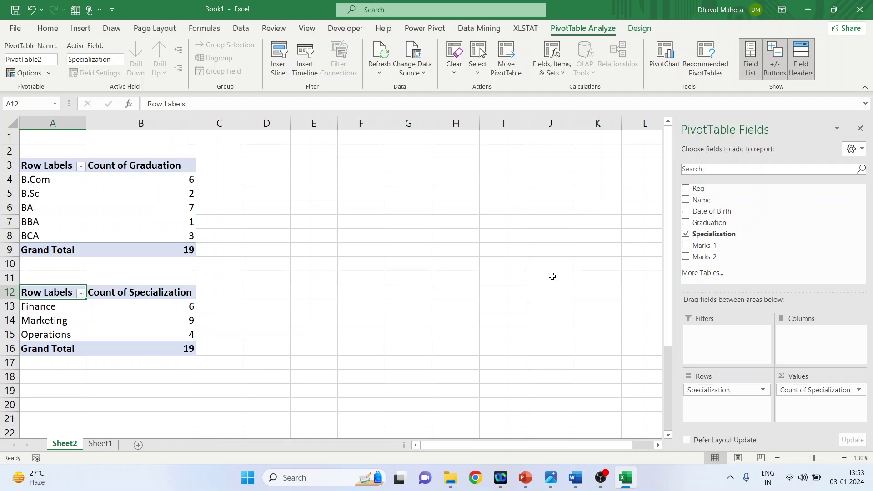
- Create a third PivotTable from Table1, placed on the existing worksheet Sheet2 at cell D3
click(103, 444)
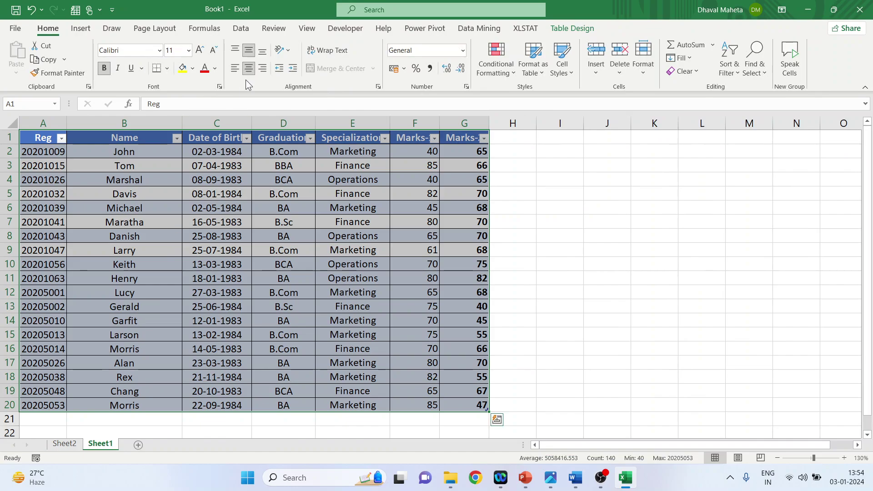
click(573, 29)
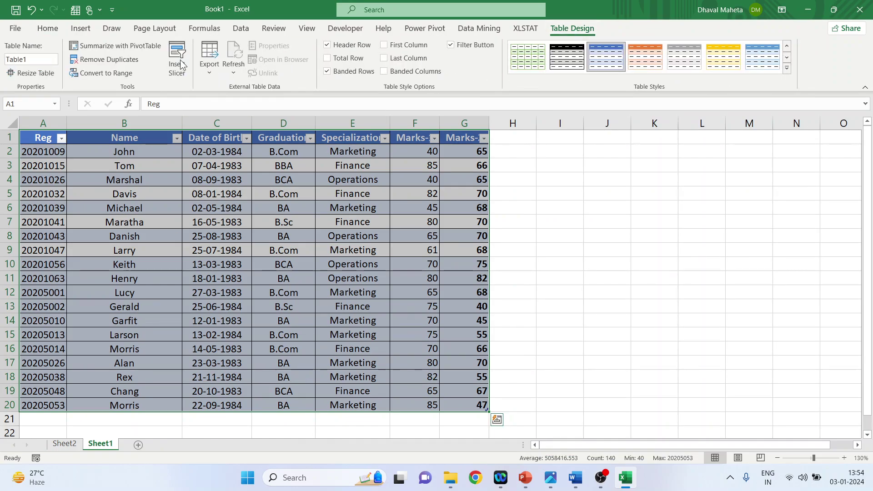
click(130, 45)
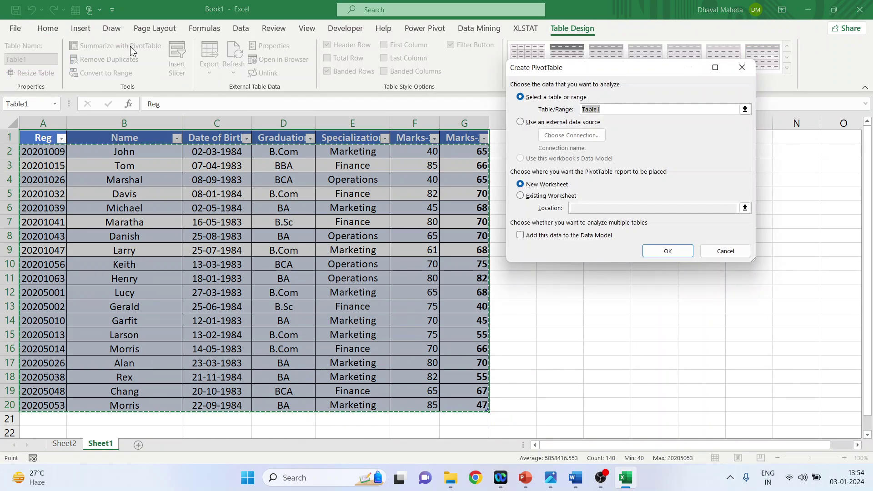
click(522, 198)
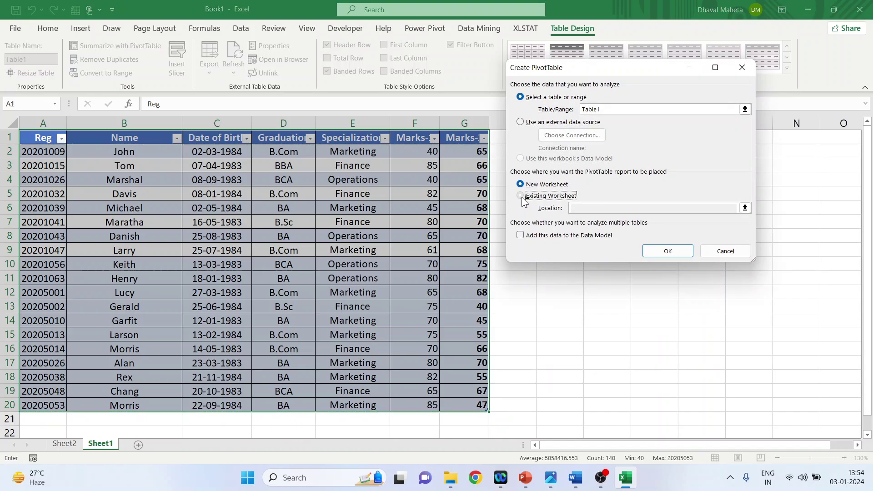
click(68, 447)
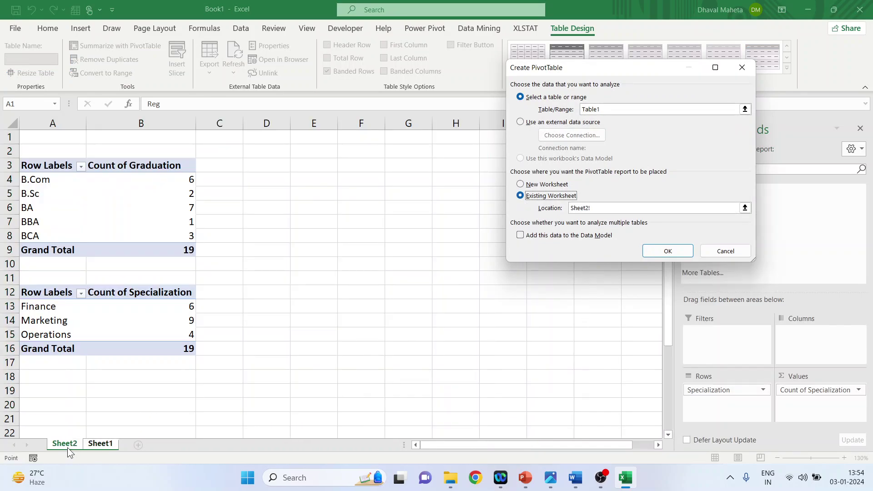
click(267, 168)
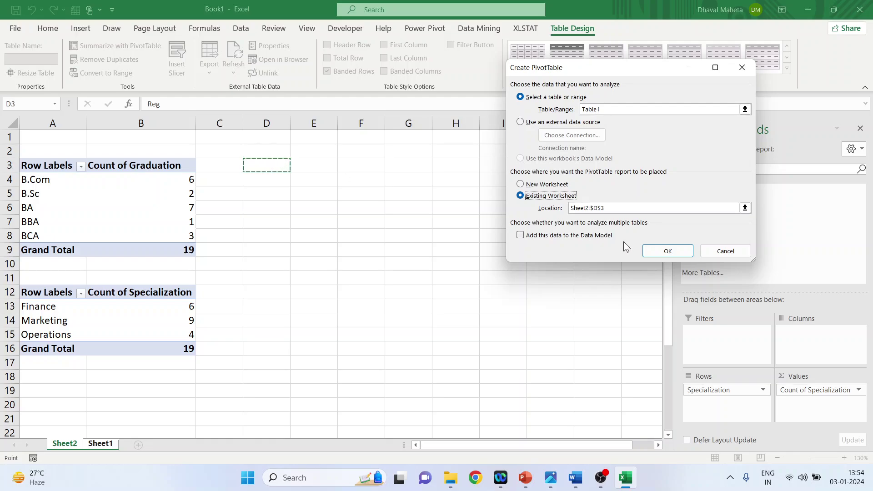
click(666, 251)
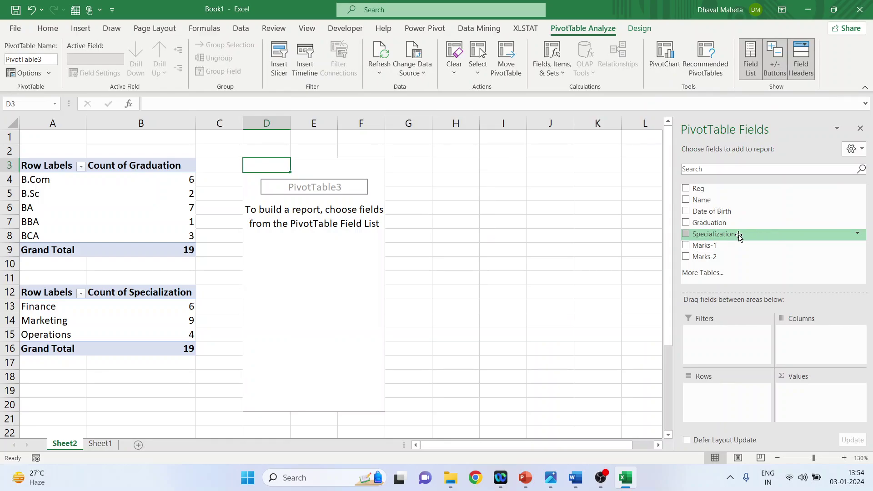
- Set the PivotTable at D3 to show Specialization as rows and the average of Marks-1 as values
drag(739, 237, 736, 391)
drag(714, 249, 800, 391)
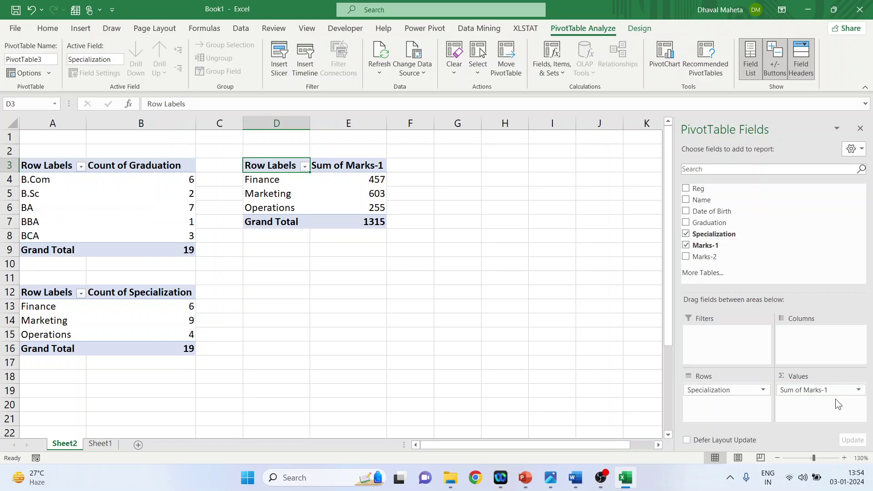
click(858, 390)
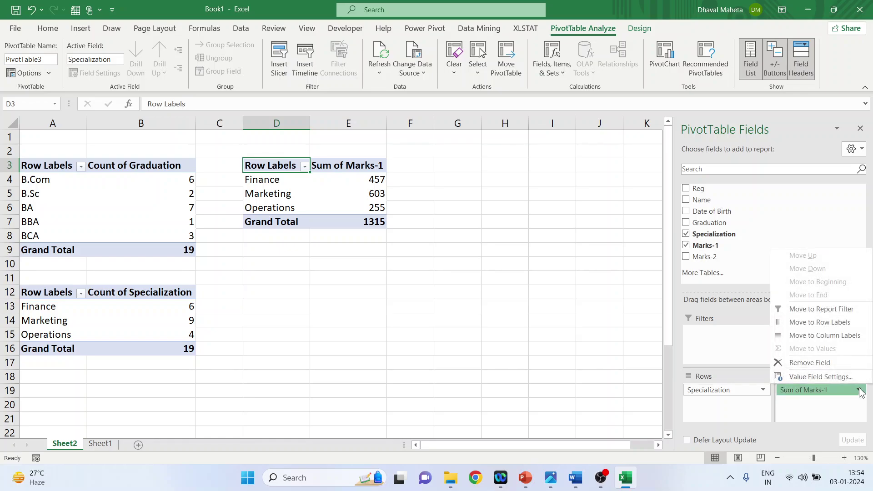
click(816, 376)
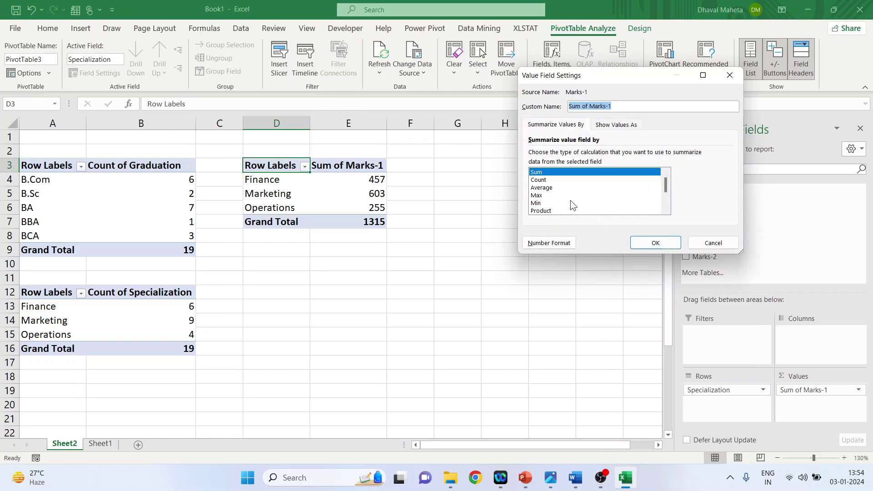
click(550, 189)
click(655, 242)
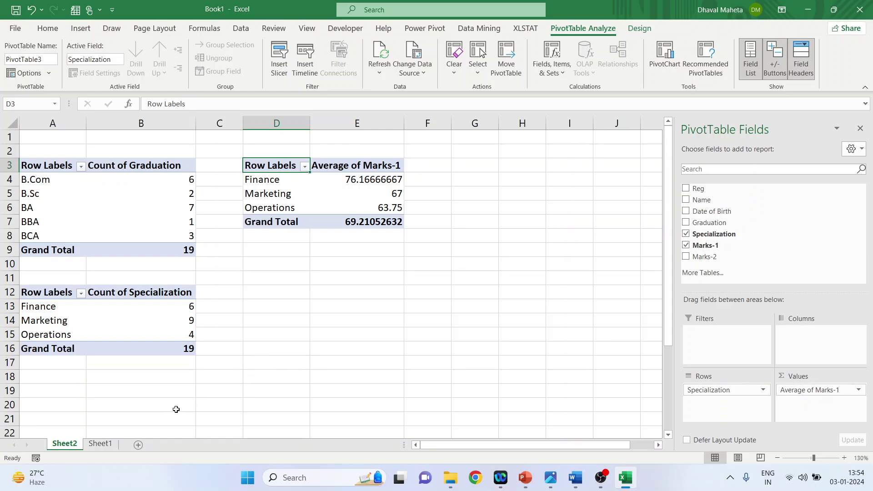
- Create a fourth PivotTable from Table1, placed on the existing worksheet Sheet2 at cell D11
click(109, 444)
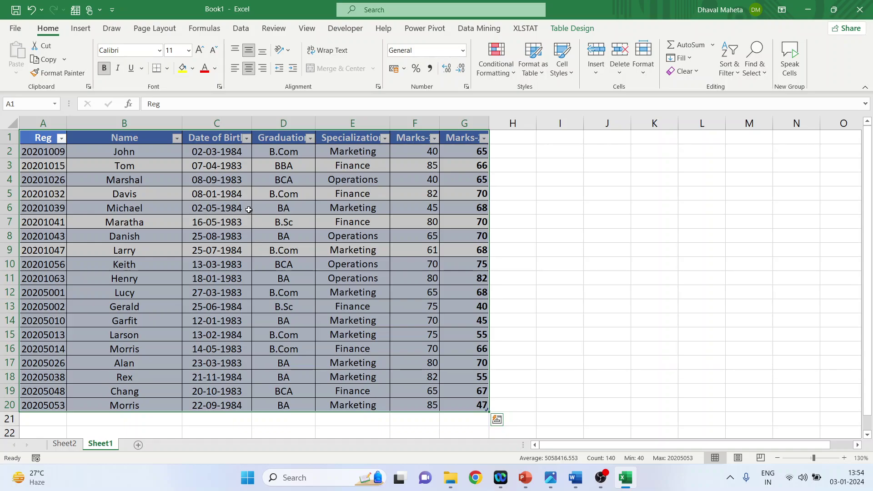
click(248, 209)
click(576, 30)
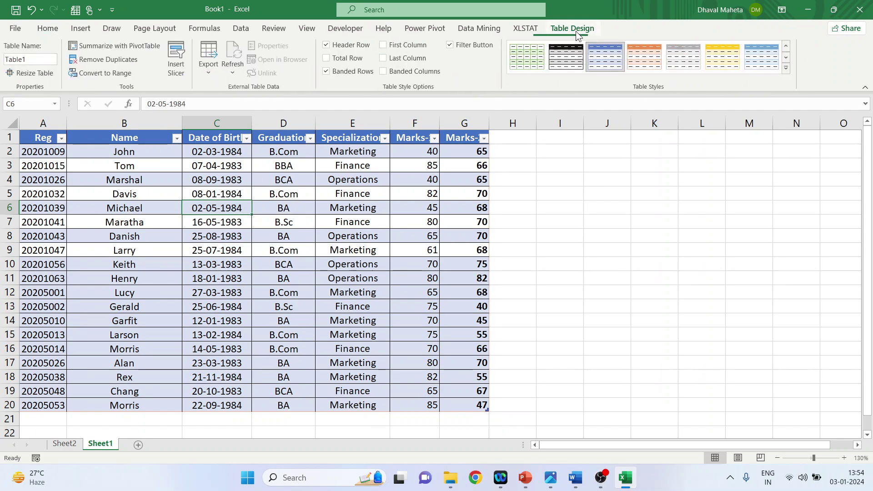
click(114, 46)
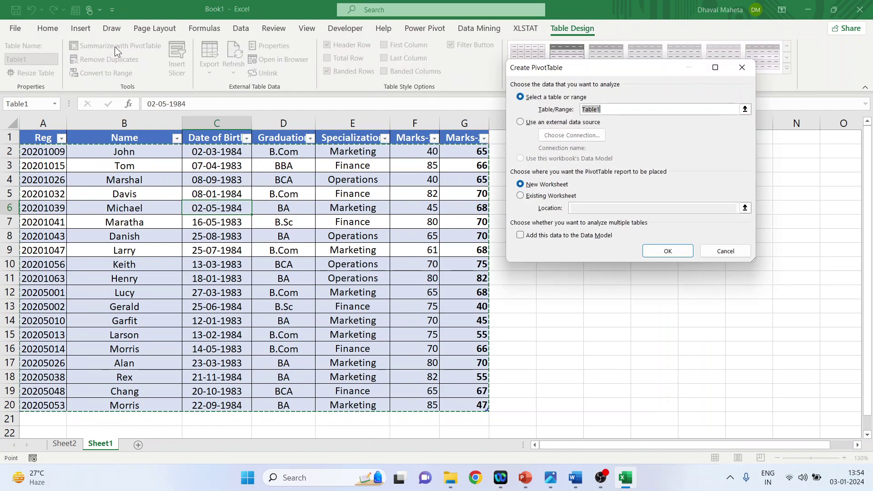
click(520, 196)
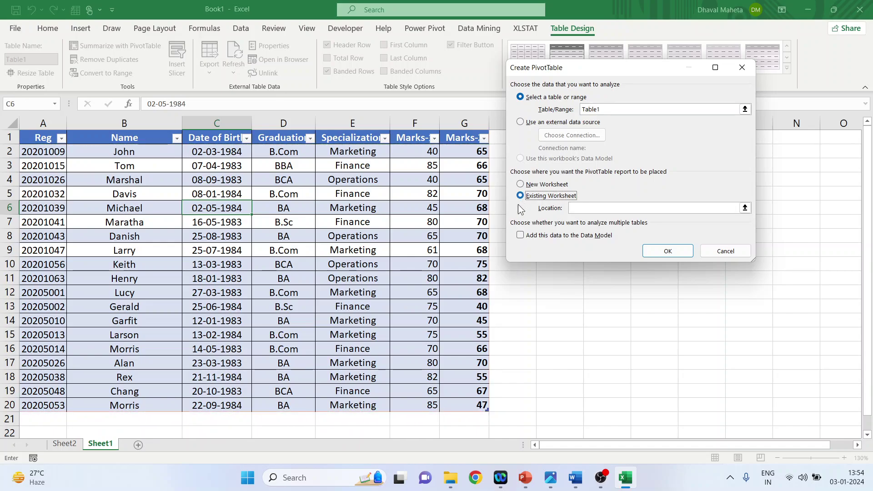
click(67, 445)
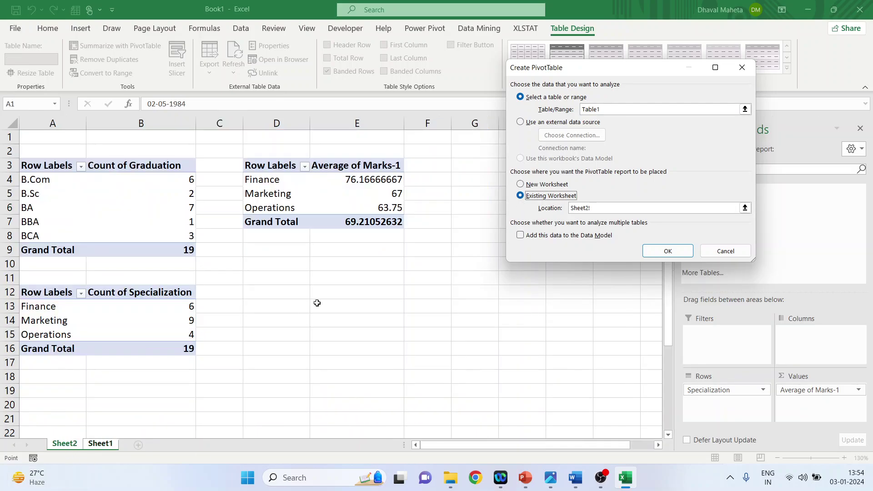
click(279, 281)
click(667, 251)
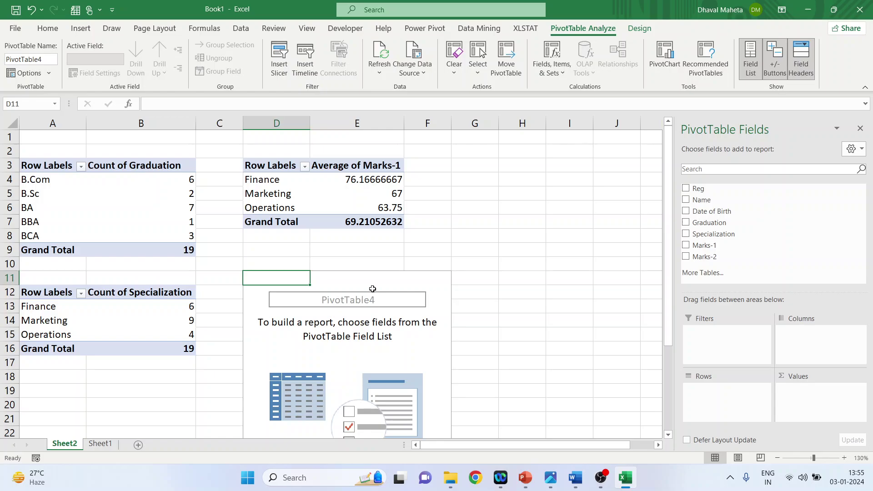
- Set the PivotTable at D11 to show Graduation as rows and the average of Marks-1 as values
mouse_move(710, 222)
mouse_down()
mouse_move(722, 253)
mouse_move(725, 398)
mouse_up()
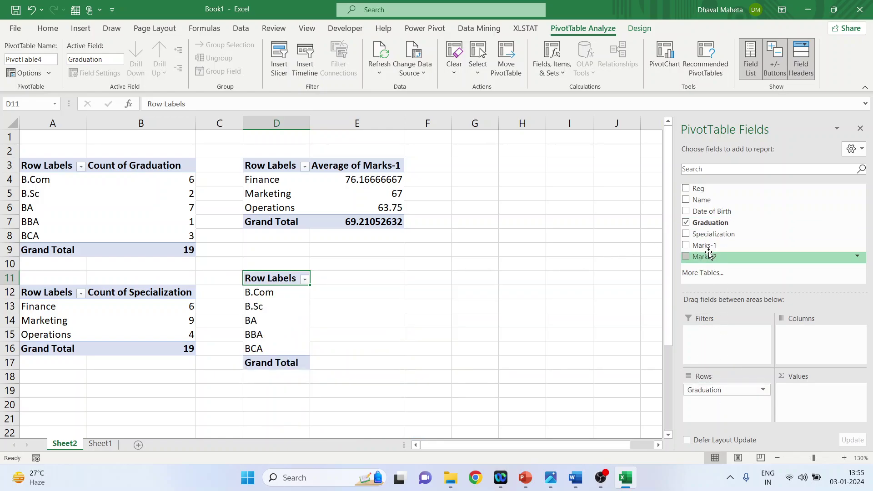
drag(706, 246, 800, 396)
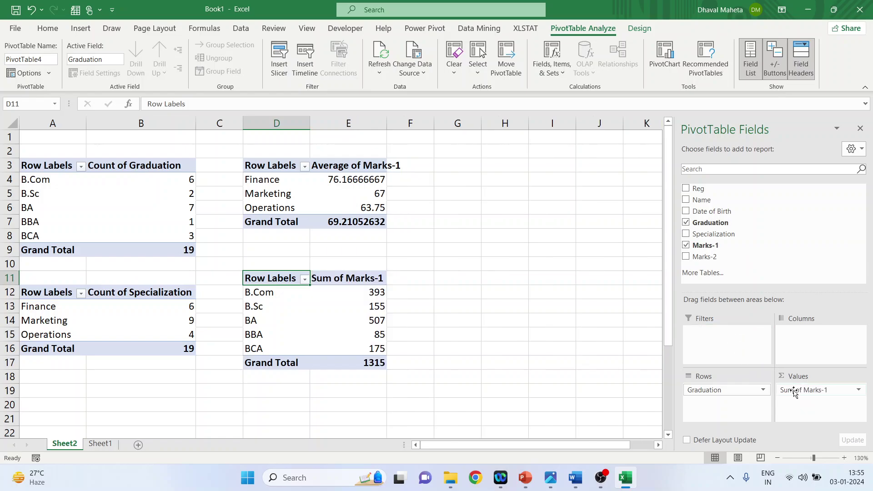
click(859, 394)
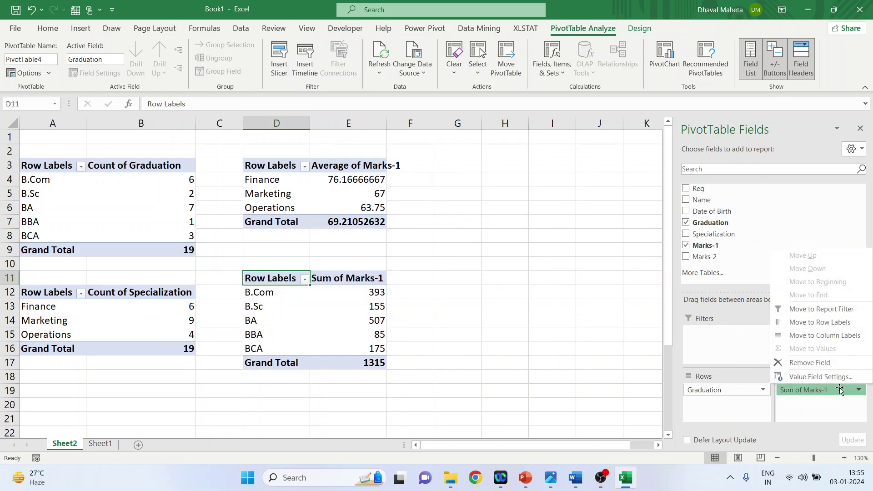
click(834, 383)
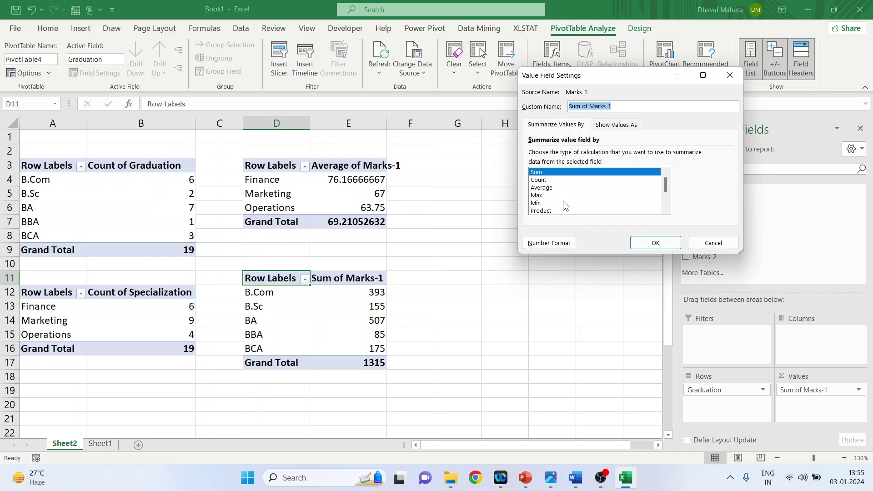
click(549, 190)
click(655, 243)
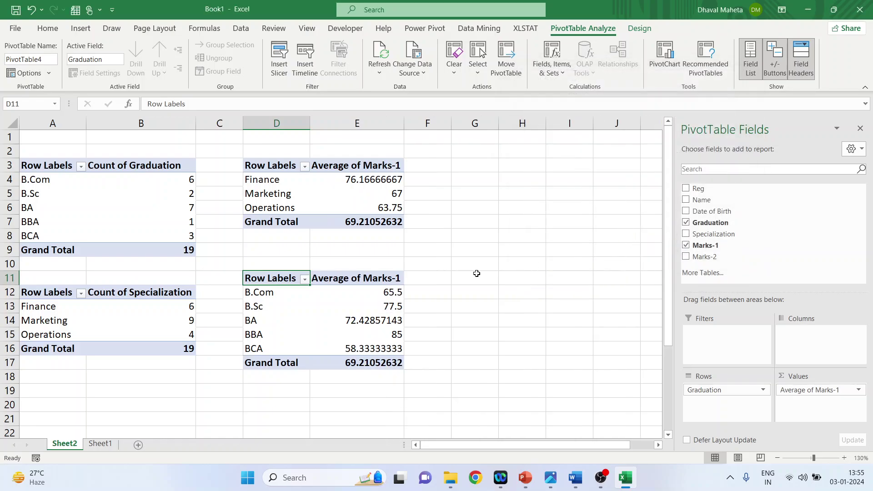
click(488, 299)
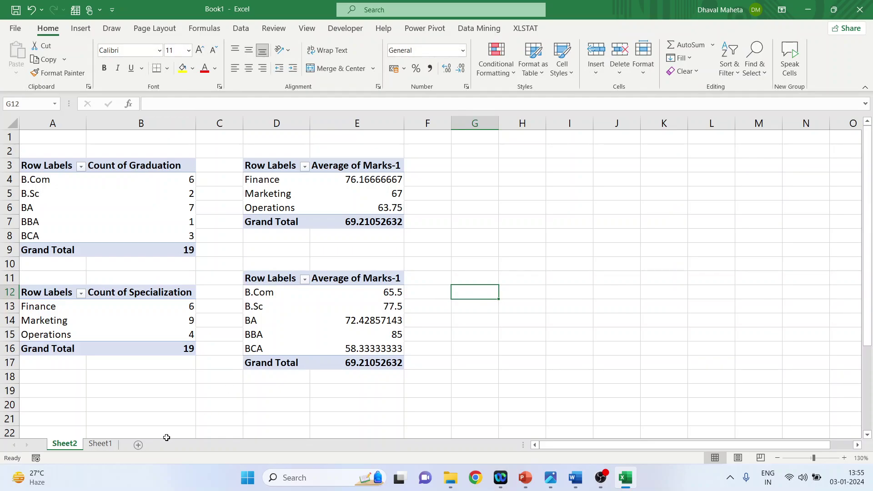
- Add a new worksheet and fill all of its cells with a light blue theme color
click(139, 445)
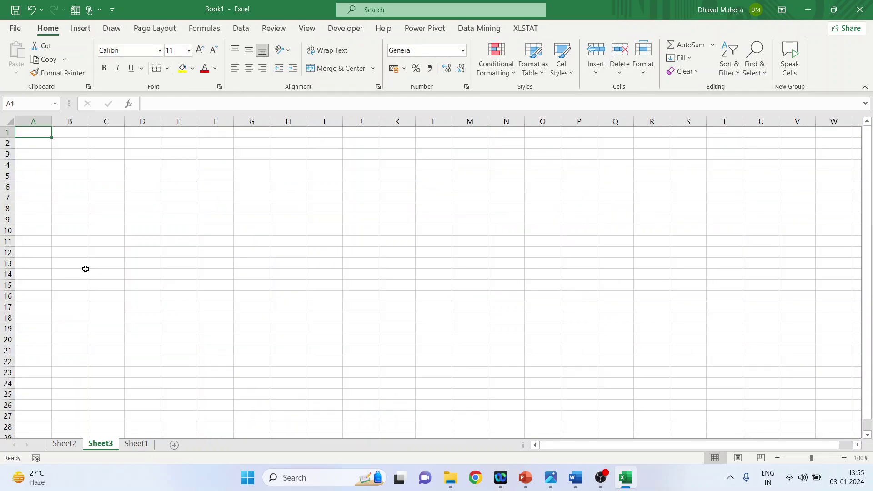
click(7, 121)
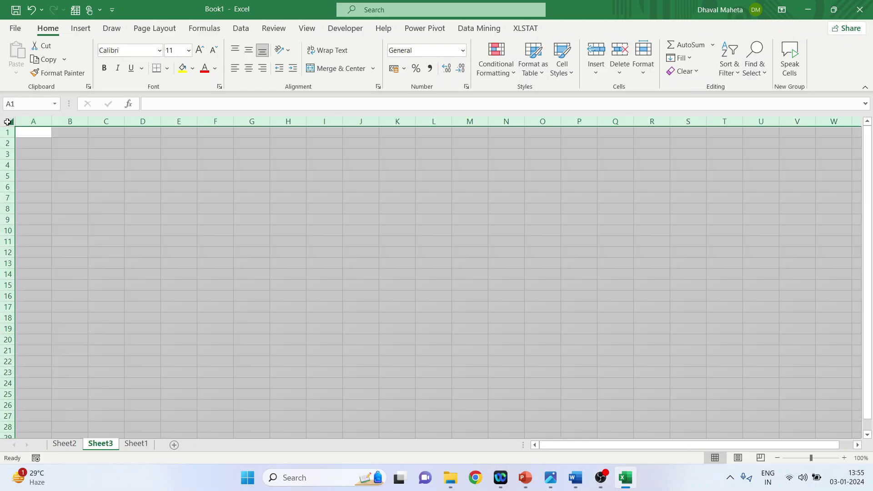
click(193, 69)
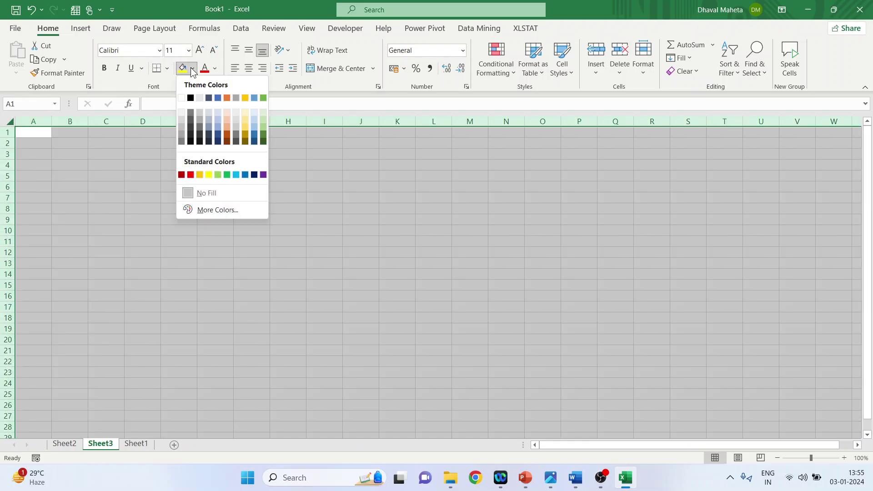
click(220, 119)
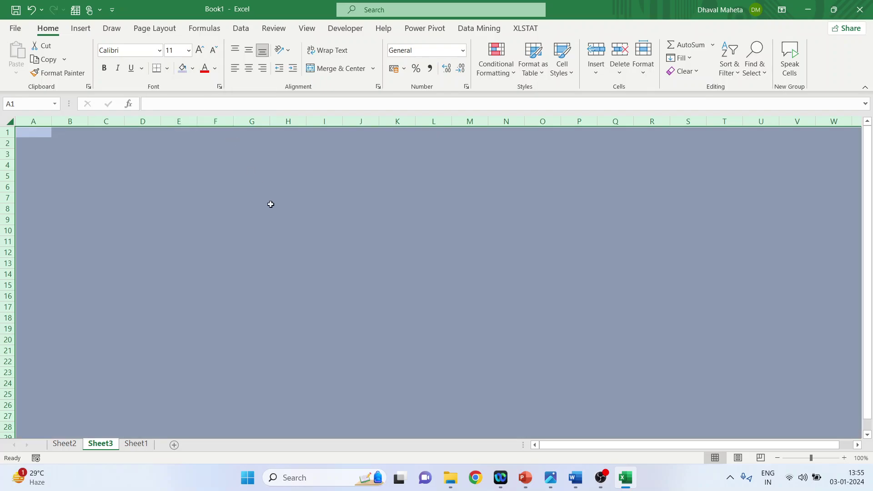
- Insert a Clustered Column PivotChart from the graduation count PivotTable on Sheet2
click(71, 445)
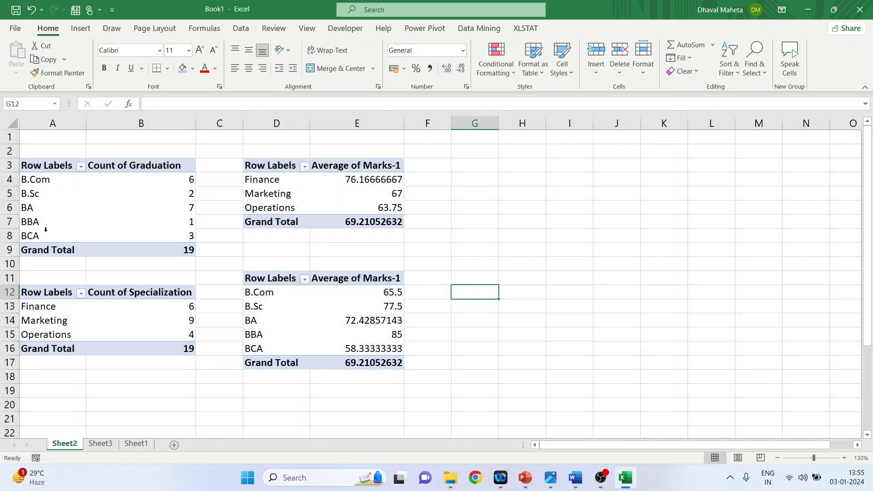
drag(37, 181, 107, 231)
mouse_move(107, 231)
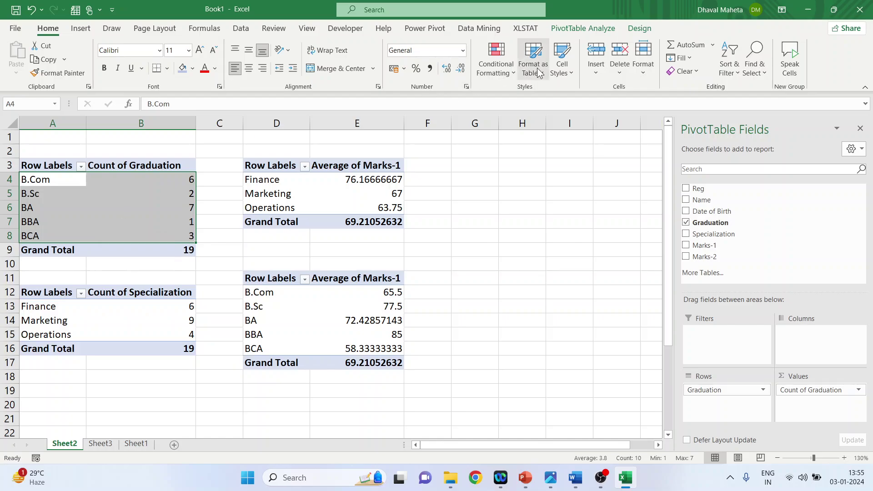
click(577, 29)
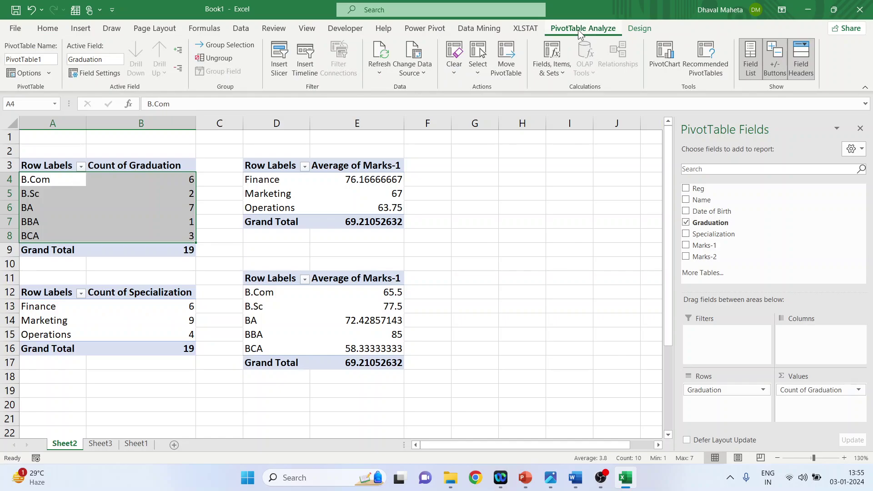
click(662, 54)
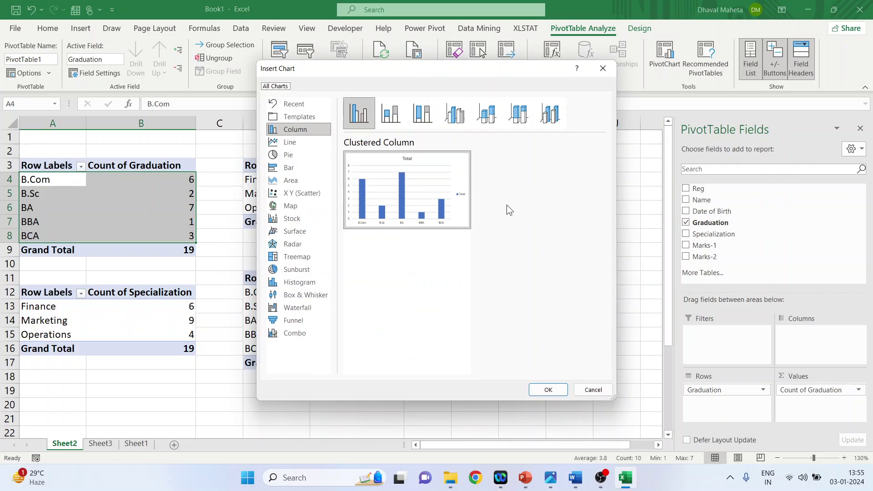
click(547, 389)
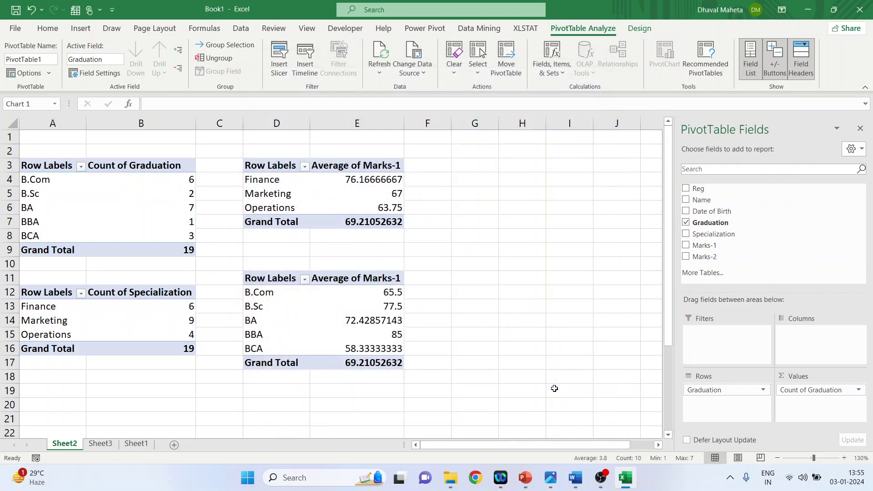
- Copy the graduation count column chart from Sheet2 and paste it on Sheet3 at cell E18
right_click(383, 208)
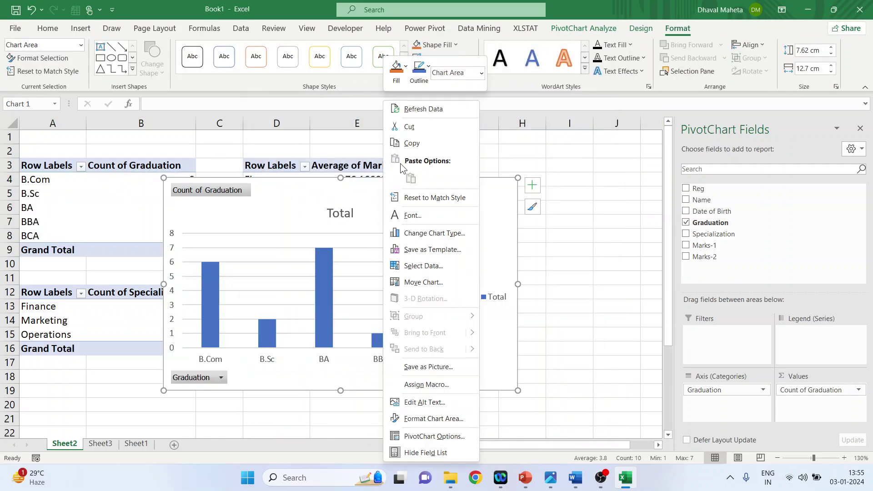
click(410, 144)
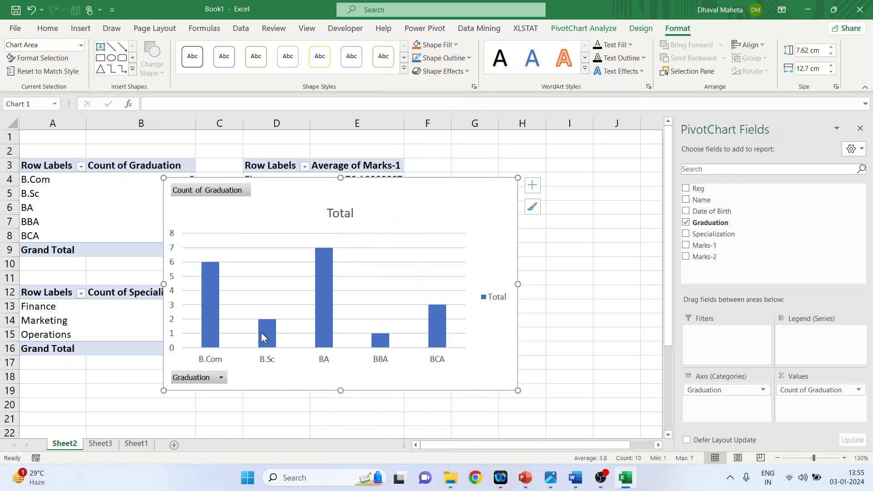
click(104, 444)
click(182, 314)
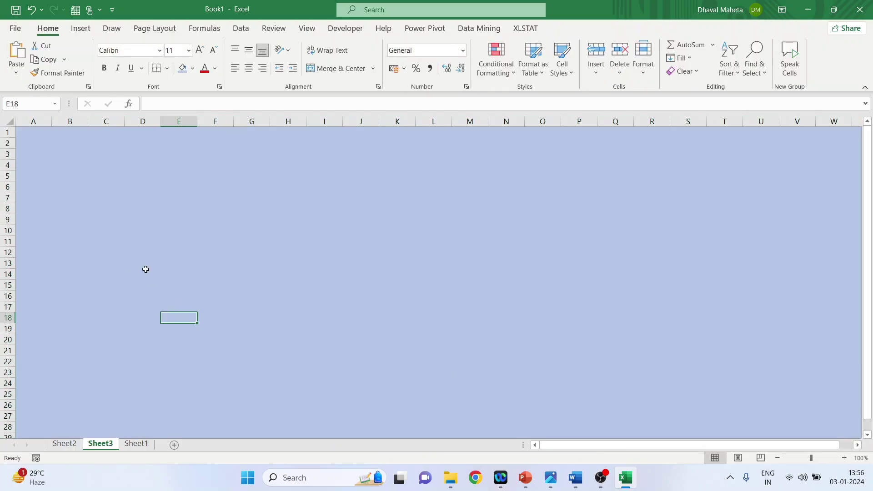
key(ctrl+v)
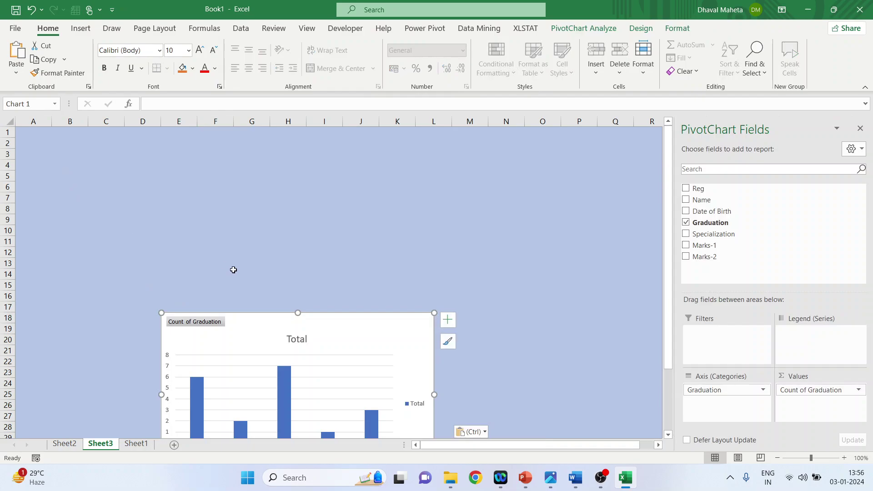
- Move the column chart to the upper-left area of Sheet3, starting at row 4, and shrink it to about 6.56 by 11.68 cm
mouse_move(248, 336)
mouse_down()
mouse_move(123, 188)
mouse_move(111, 156)
mouse_up()
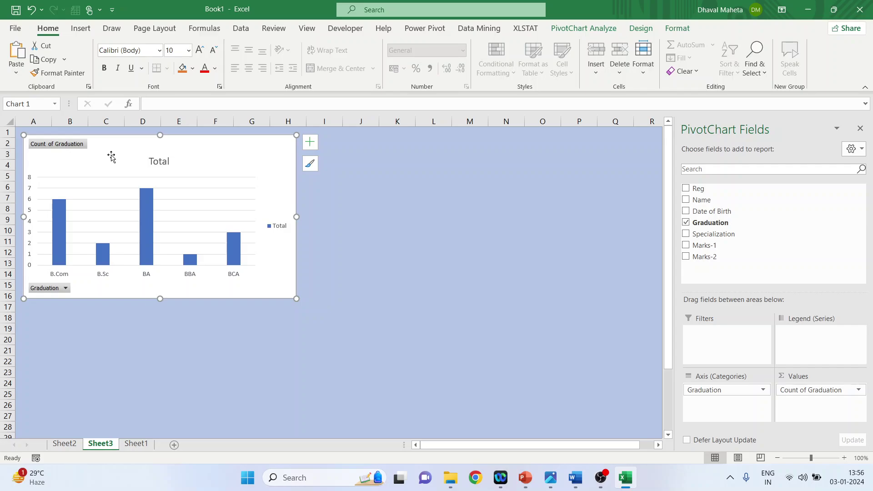
drag(111, 156, 111, 182)
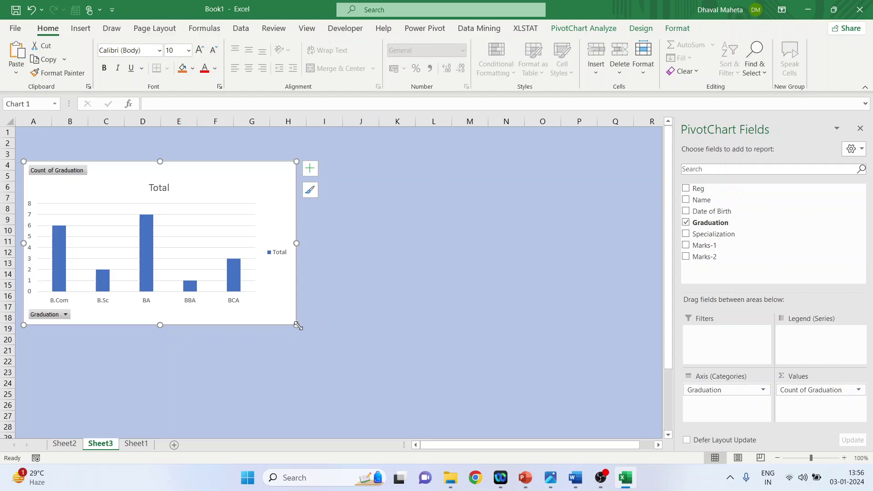
drag(297, 325, 275, 302)
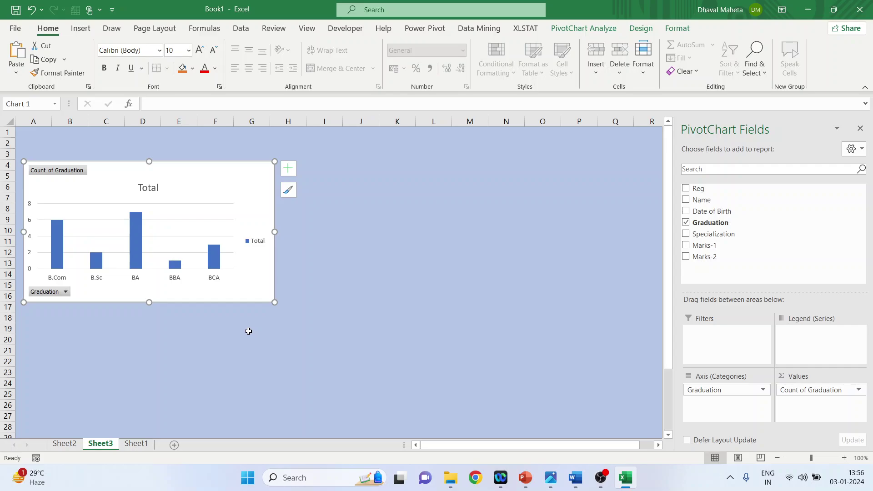
- Insert a Pie PivotChart from the specialization count PivotTable on Sheet2
click(64, 443)
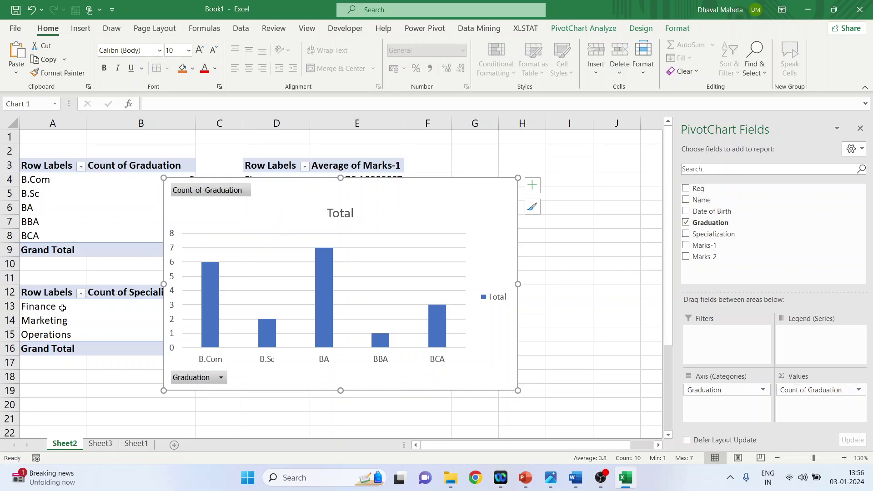
drag(66, 308, 114, 331)
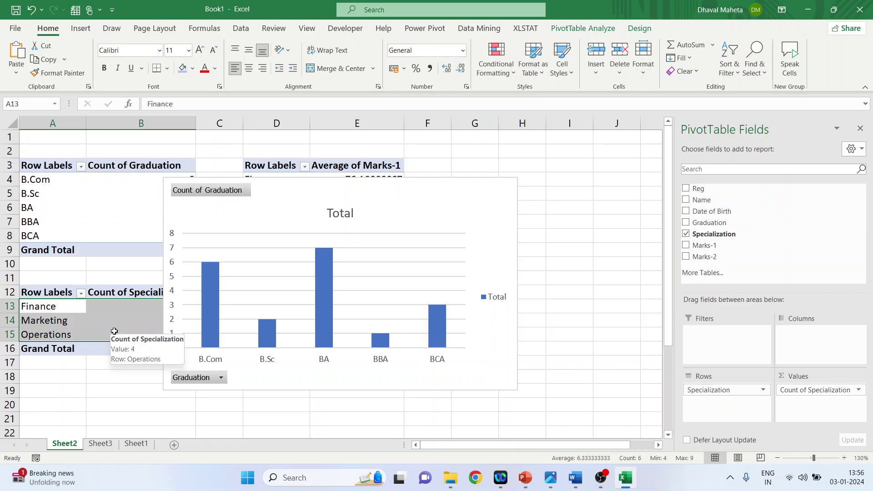
click(571, 30)
click(660, 63)
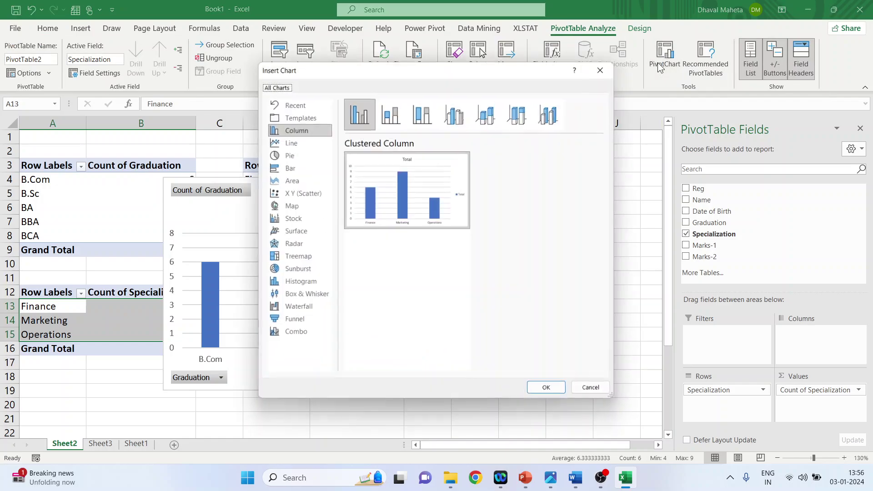
mouse_move(410, 183)
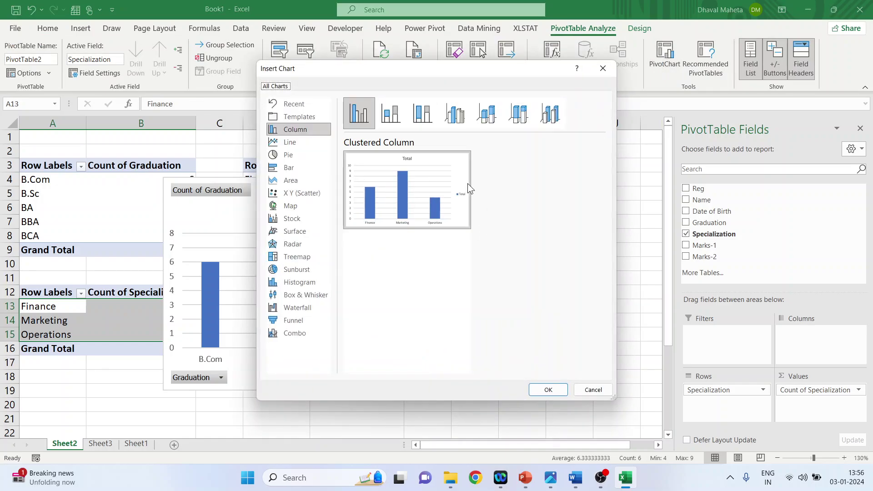
click(290, 157)
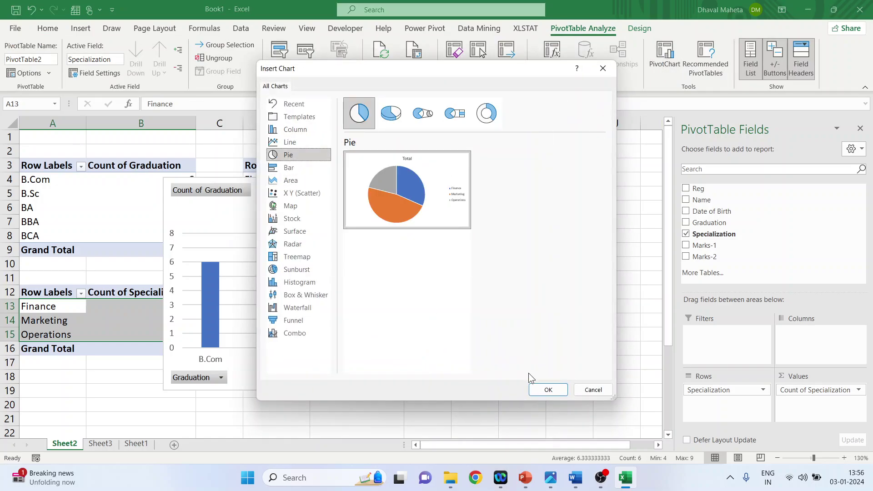
click(548, 389)
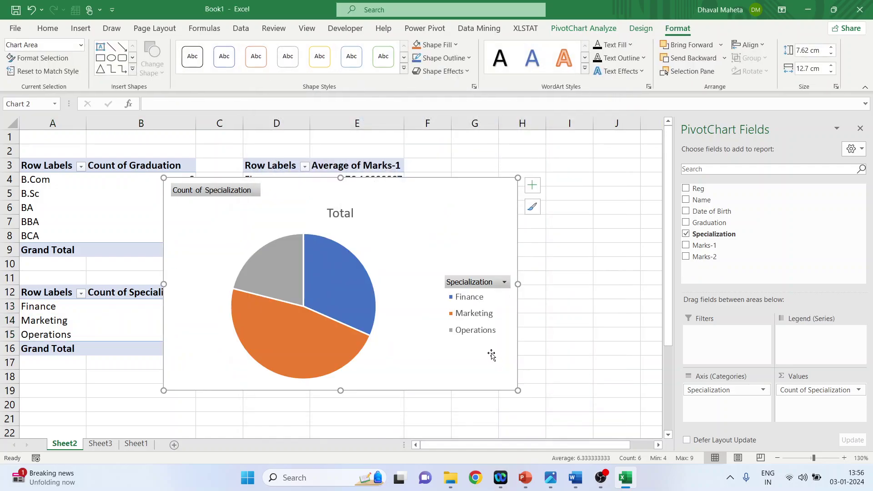
- Copy the specialization pie chart on Sheet2 and go to Sheet3
right_click(405, 230)
click(433, 143)
click(100, 443)
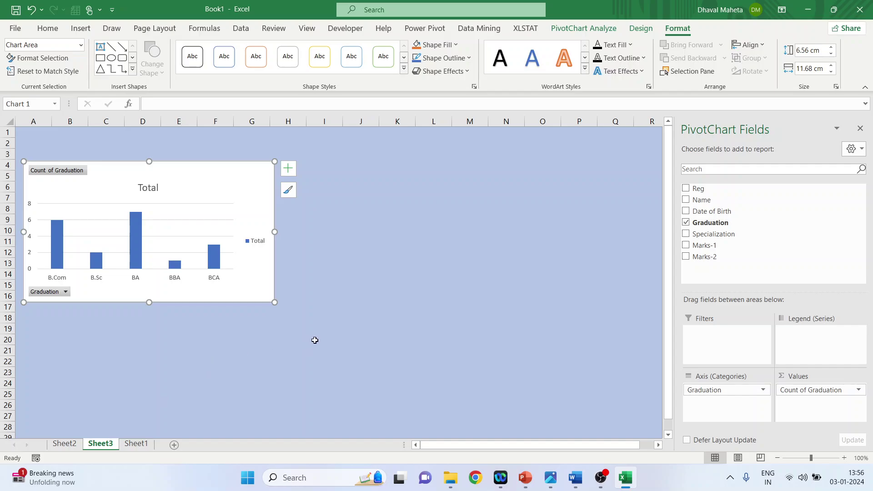
key(ctrl+v)
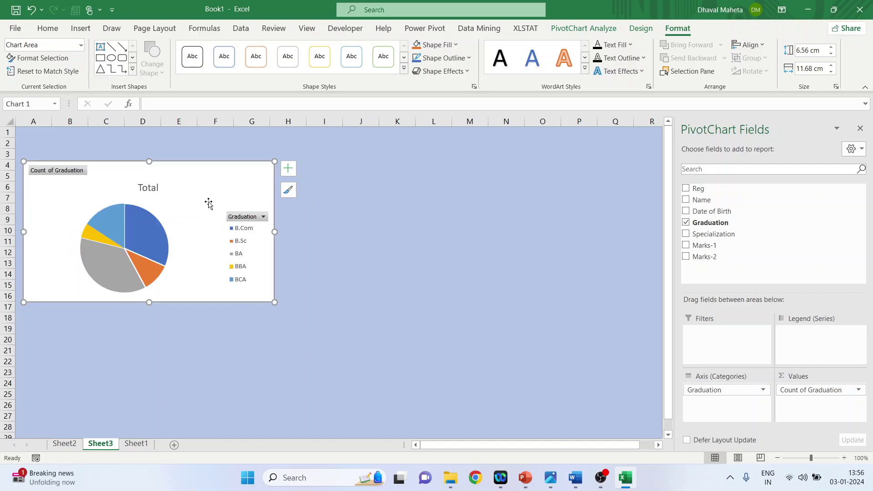
drag(208, 202, 308, 228)
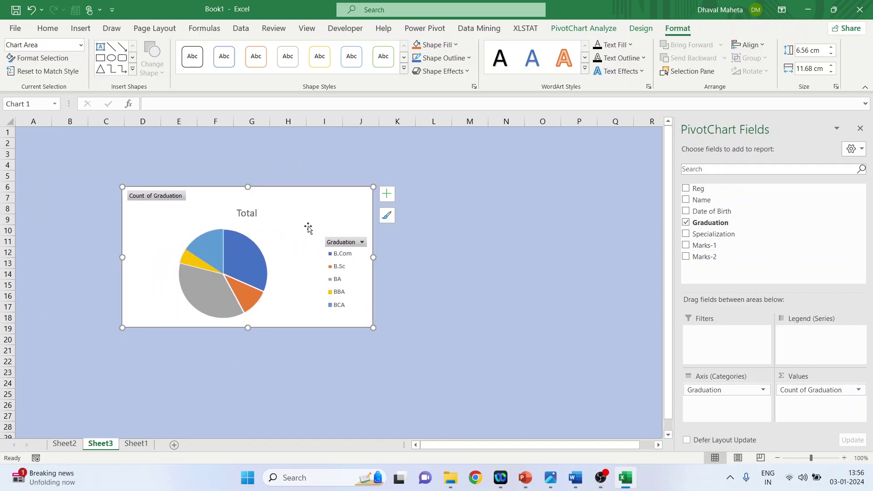
key(ctrl+z)
click(376, 251)
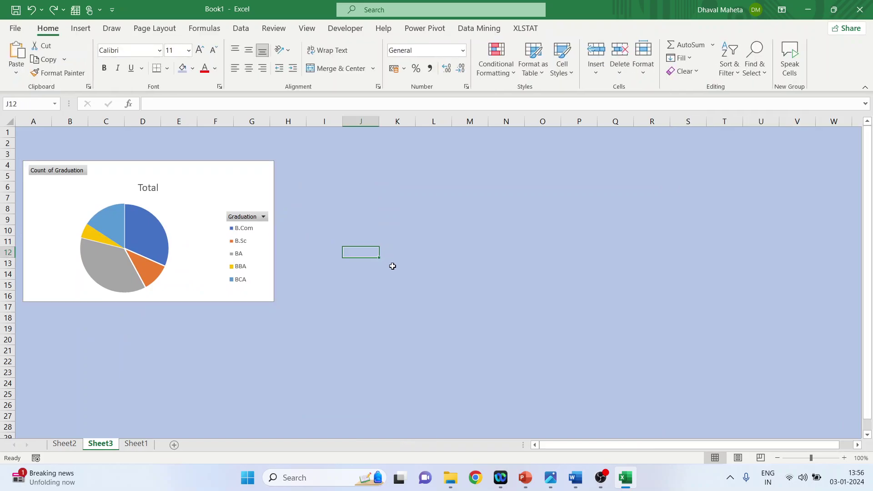
key(ctrl+z)
- Paste the specialization pie chart into Sheet3, place it beside the graduation column chart, and shrink it to nearly the same size
click(389, 260)
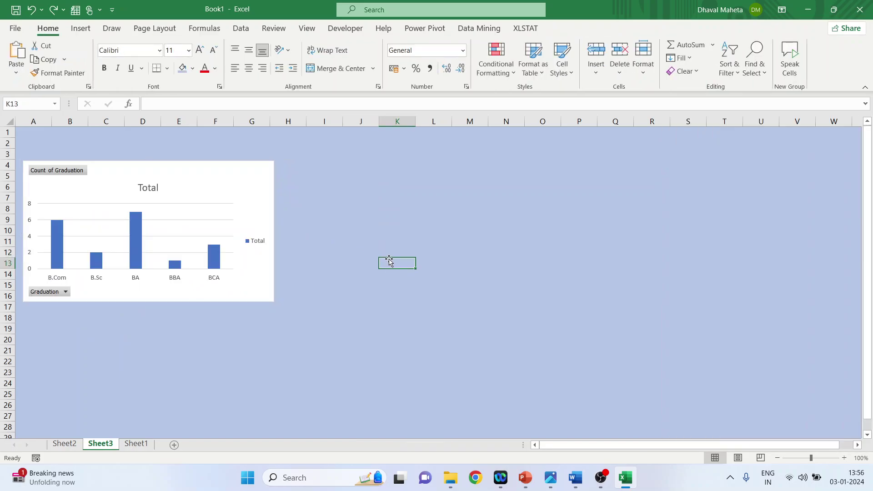
key(ctrl+v)
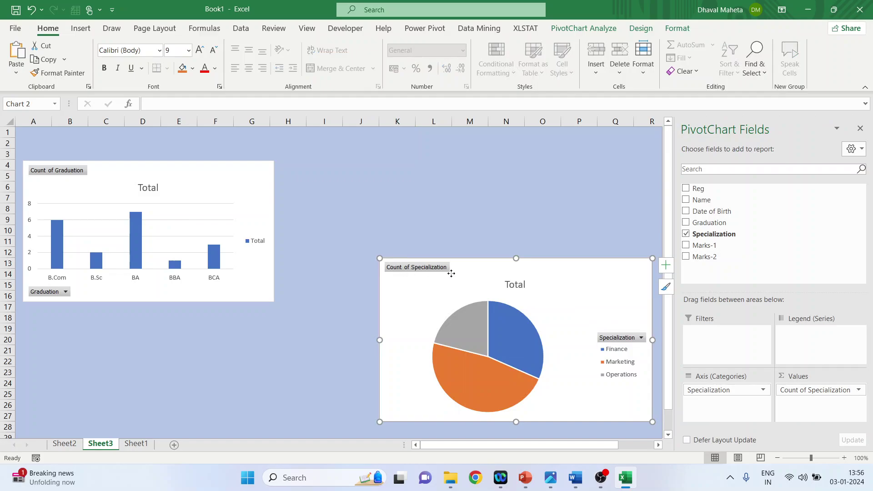
drag(447, 266, 360, 170)
drag(565, 325, 549, 304)
click(579, 339)
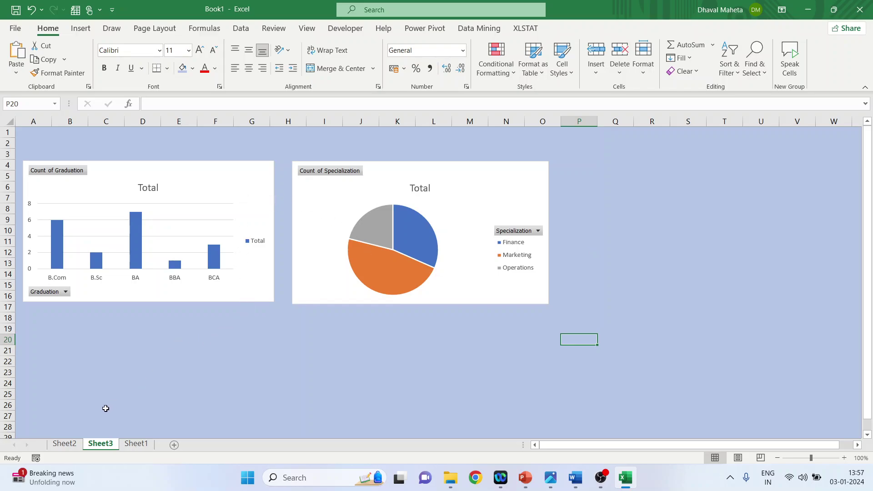
- On Sheet2, move the pie and column charts down so they no longer cover the PivotTable at D3
click(67, 444)
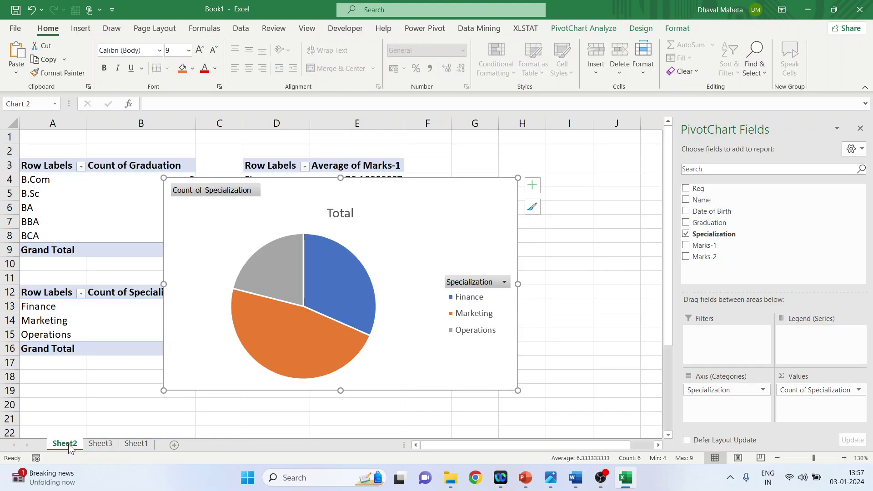
drag(275, 227, 314, 287)
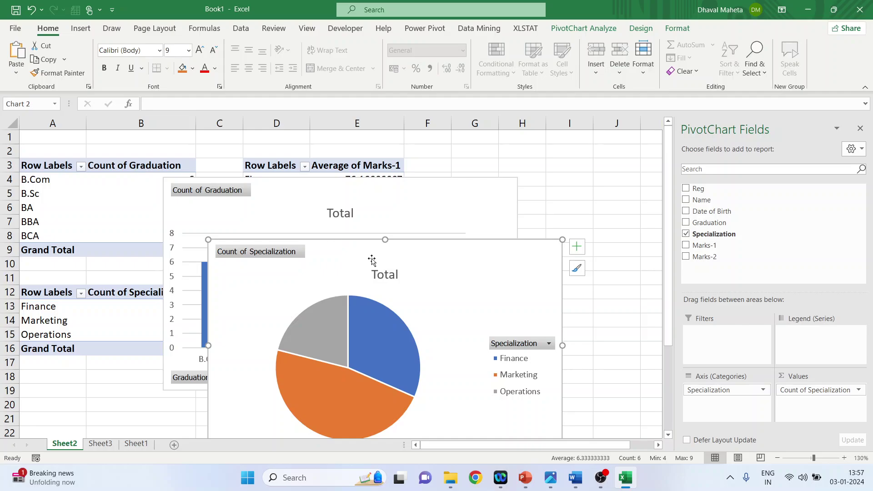
drag(372, 259, 370, 308)
drag(325, 208, 252, 300)
- Insert a 3-D column PivotChart from the PivotTable of average Marks-1 by specialization
drag(272, 182, 354, 201)
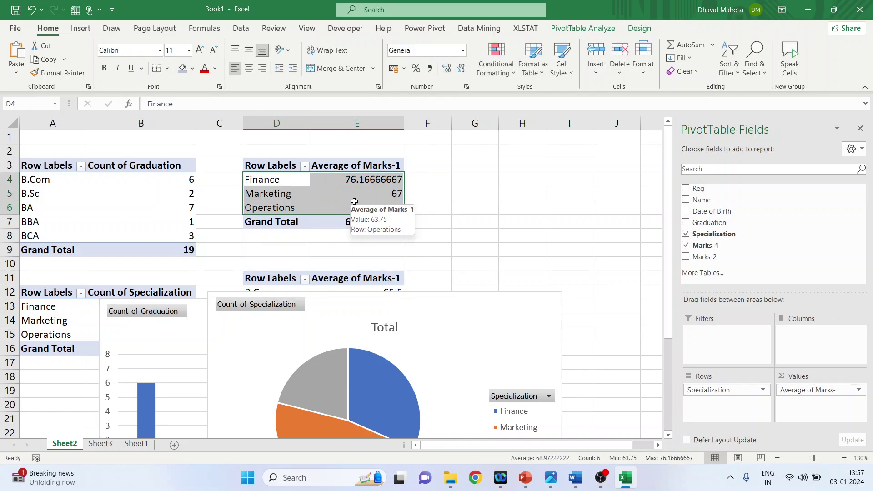
click(590, 32)
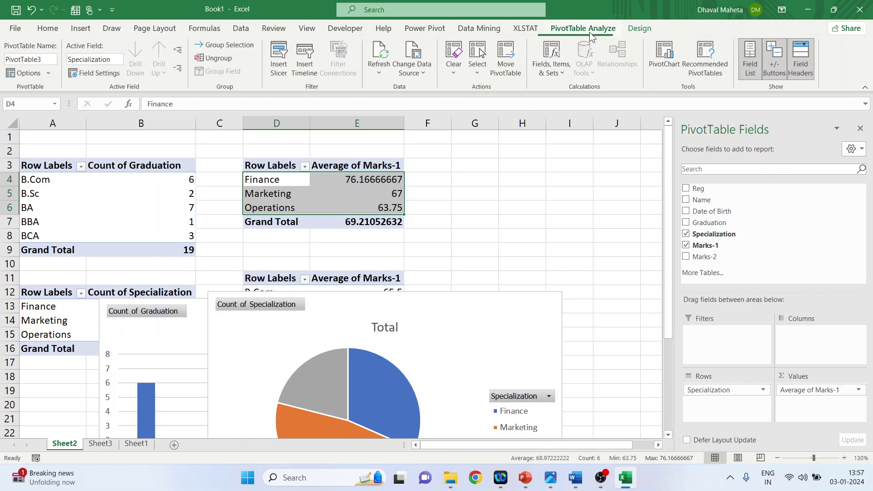
click(666, 59)
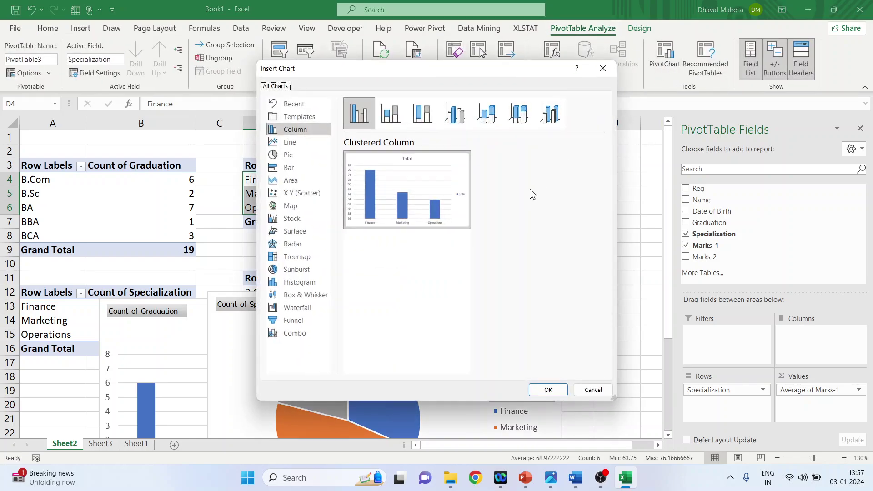
mouse_move(380, 184)
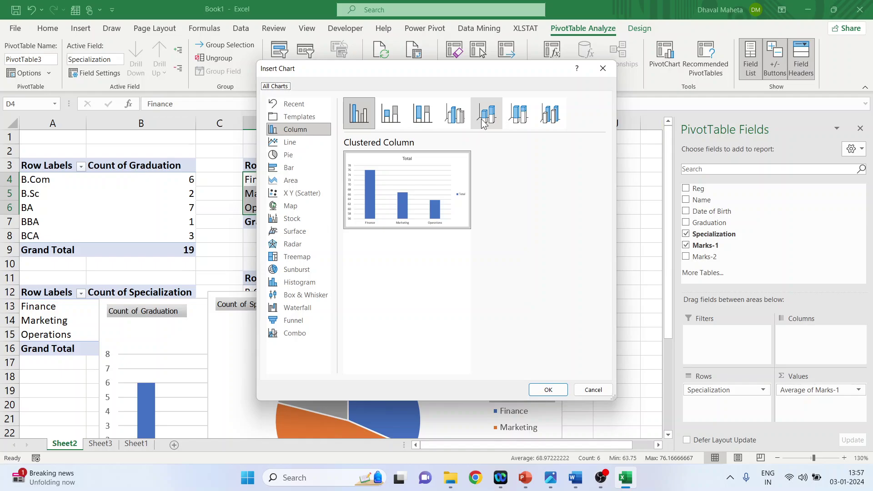
click(550, 390)
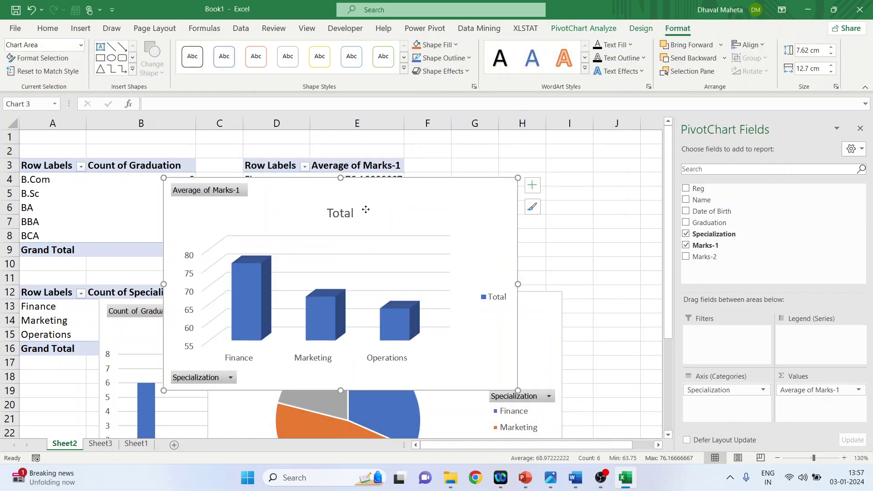
- Copy the 3-D chart of average Marks-1 by specialization and paste it on Sheet3 at cell Q5
right_click(366, 208)
click(398, 144)
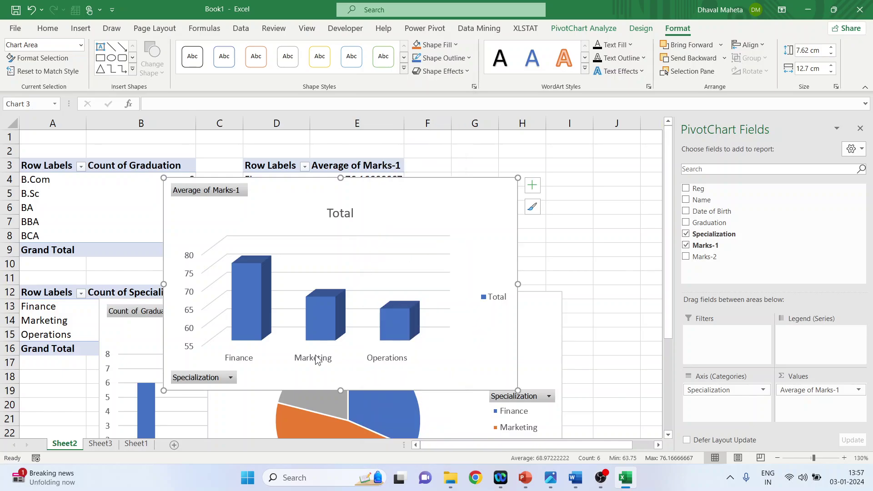
click(100, 443)
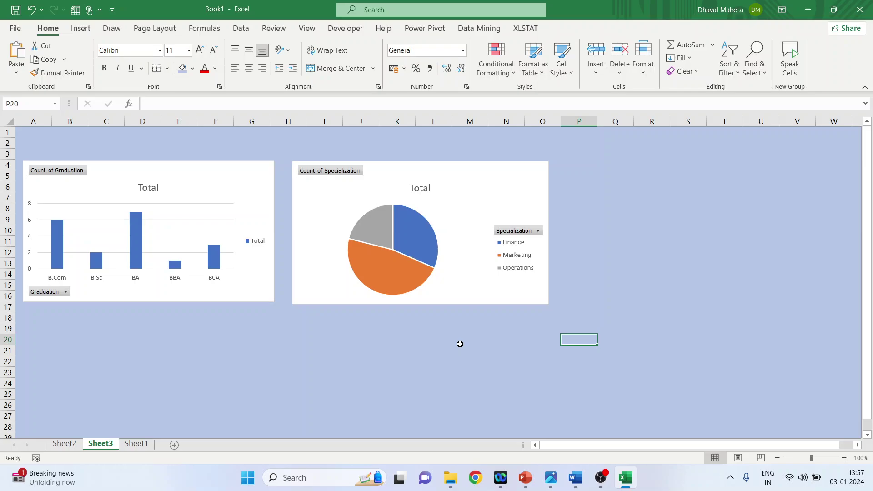
click(613, 178)
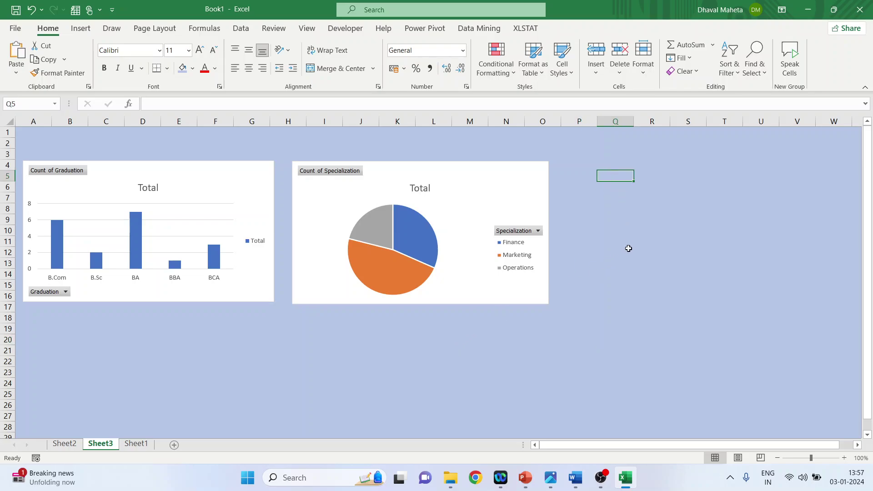
key(ctrl+v)
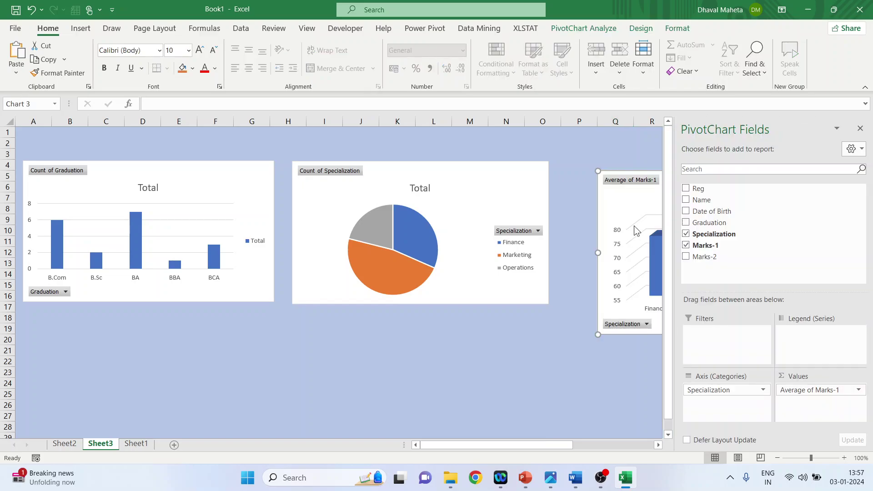
- Align the Marks-1 chart to the right of the pie chart at a matching size, with the PivotChart field list closed
drag(627, 202, 597, 193)
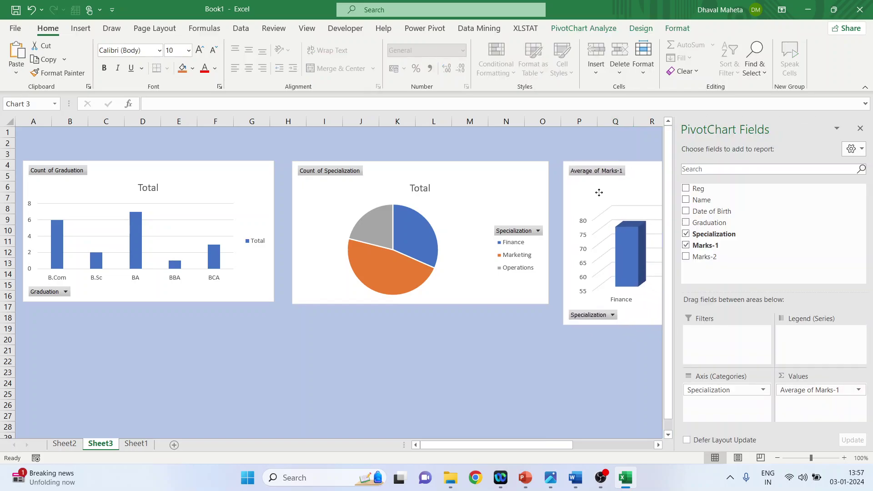
click(859, 129)
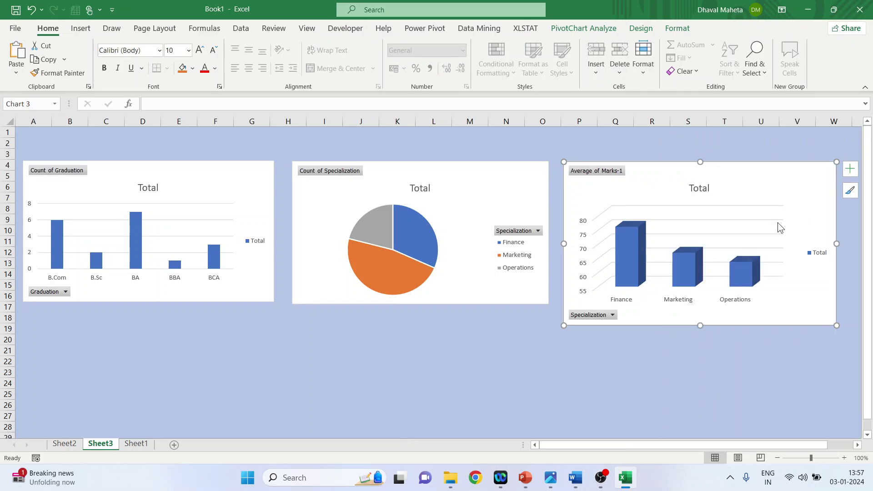
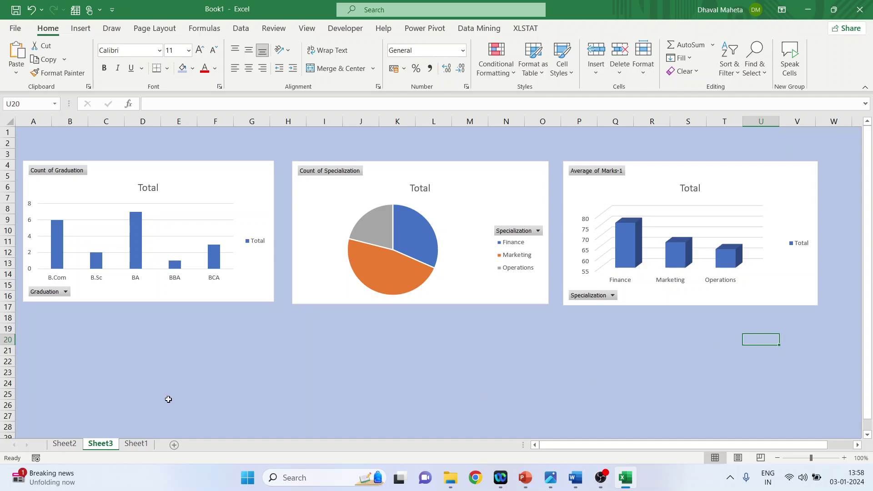
- On Sheet2, move the 3-D chart right and the pie and column charts down to uncover the PivotTable at D11
click(66, 445)
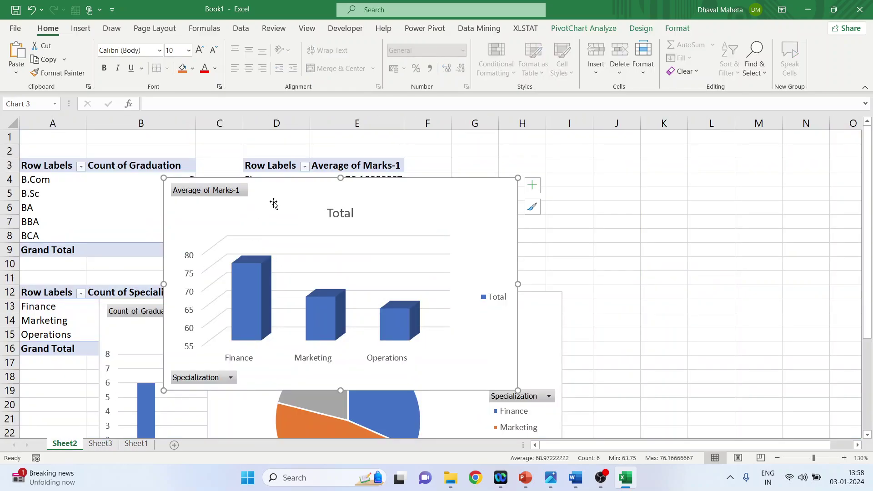
drag(273, 203, 627, 211)
drag(449, 307, 436, 417)
drag(404, 334, 399, 415)
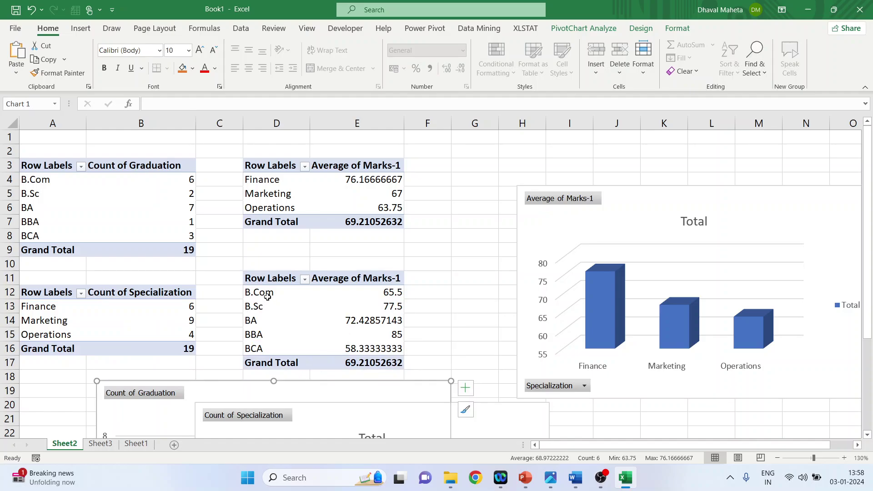
- Insert a Doughnut PivotChart from the PivotTable of average Marks-1 by graduation
drag(262, 293, 262, 348)
right_click(282, 303)
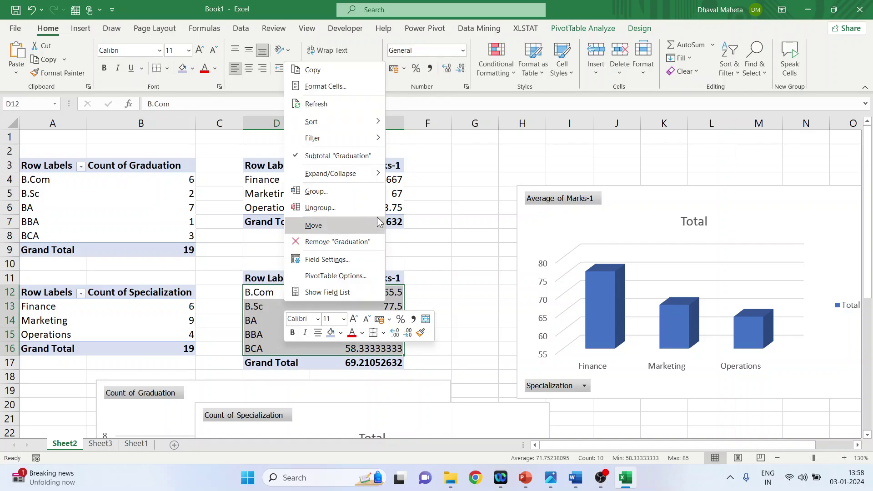
click(469, 196)
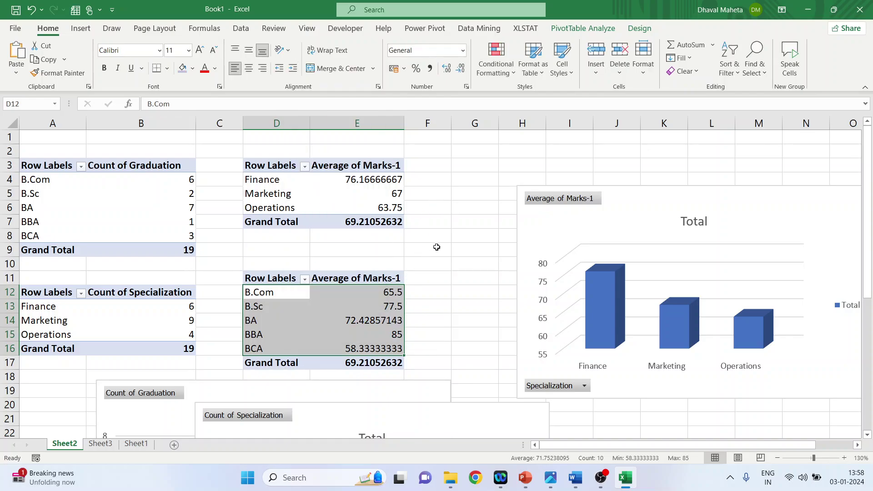
click(596, 31)
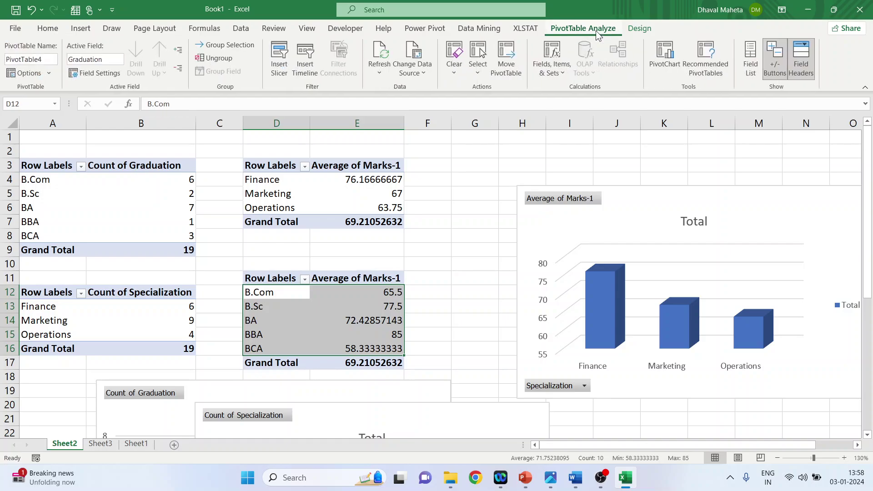
click(664, 54)
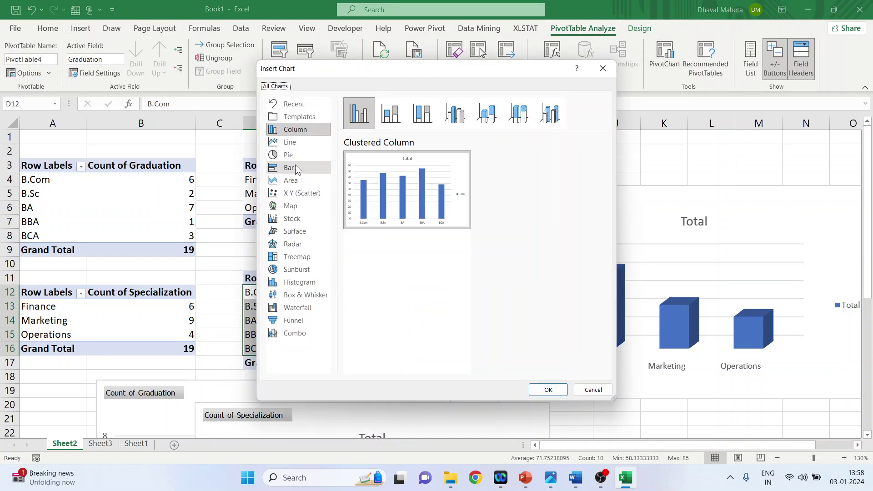
click(294, 156)
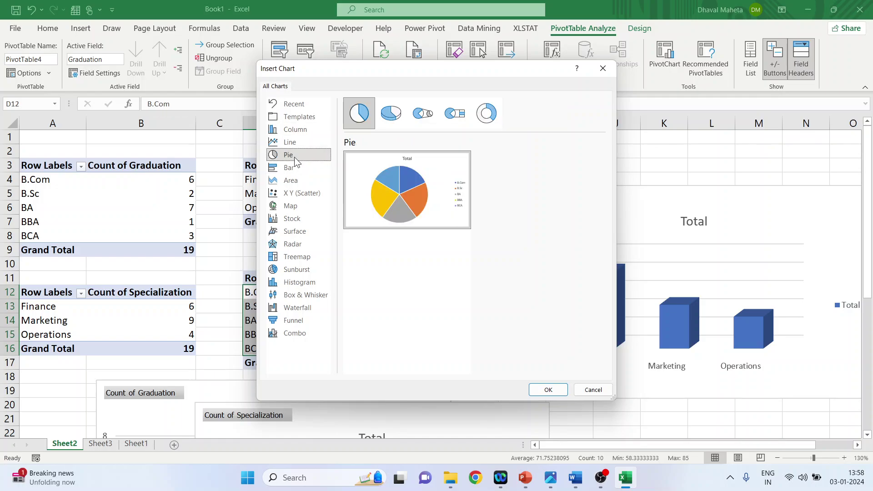
click(483, 119)
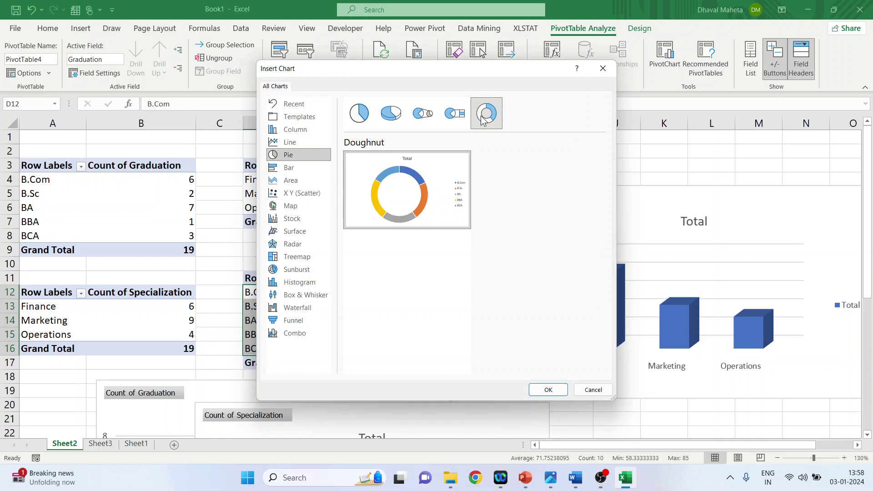
click(543, 389)
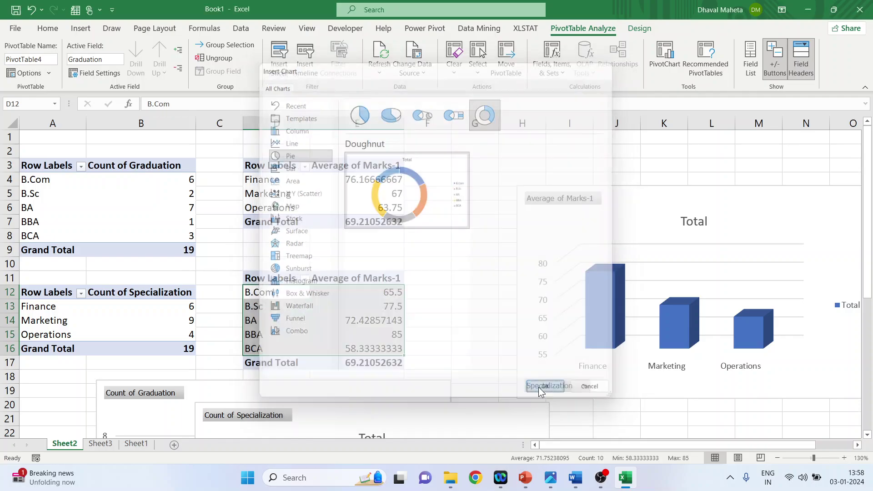
click(460, 269)
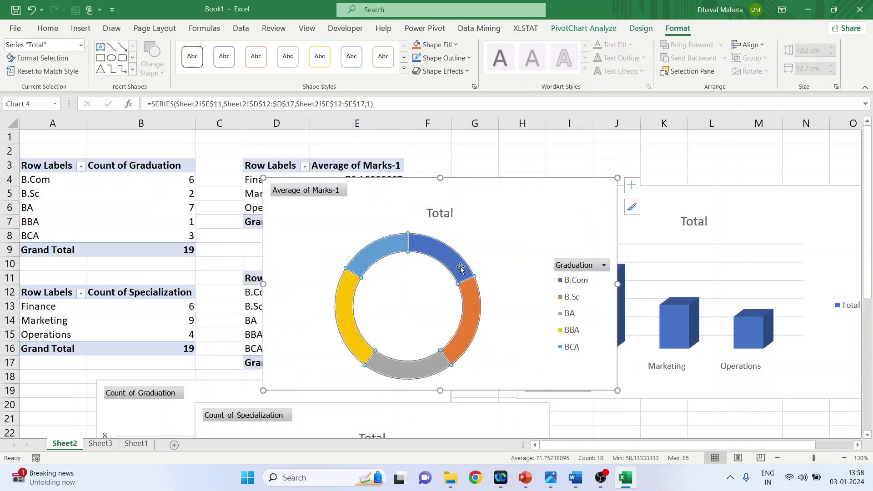
double_click(460, 267)
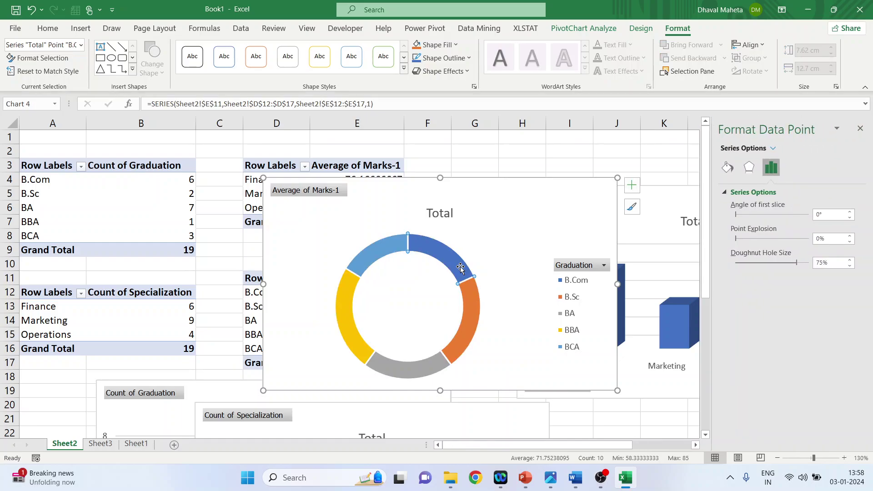
click(726, 171)
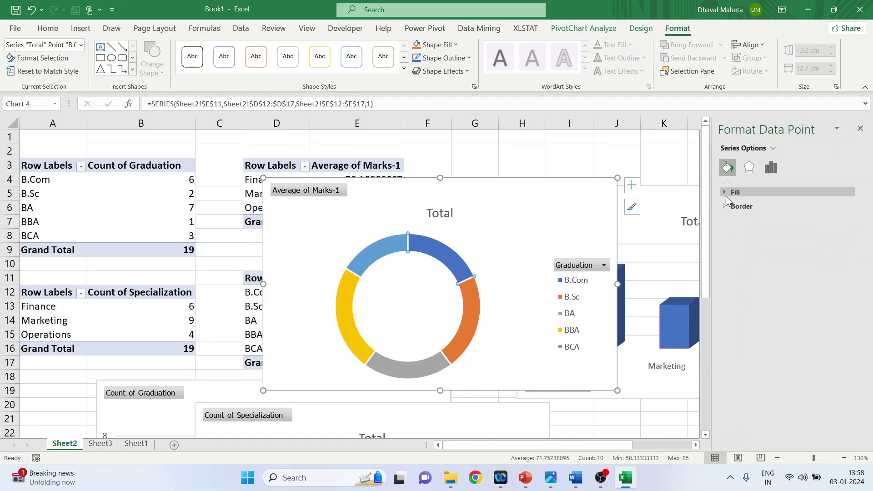
click(749, 171)
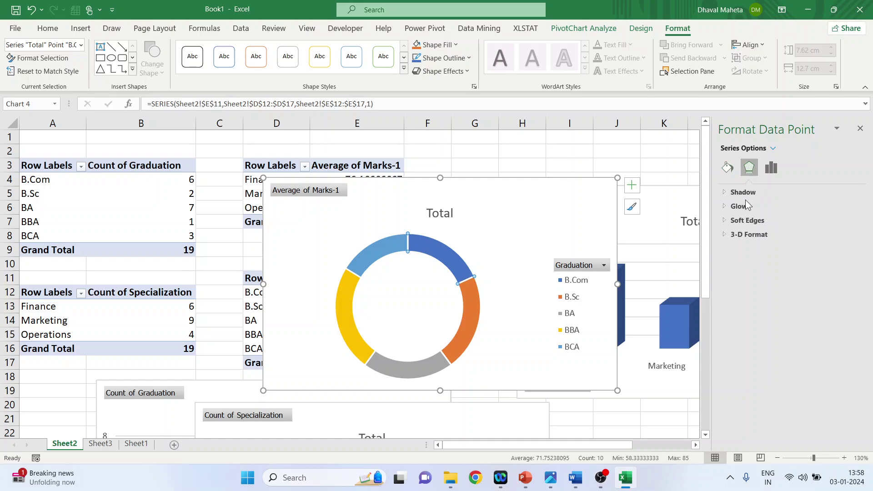
click(768, 169)
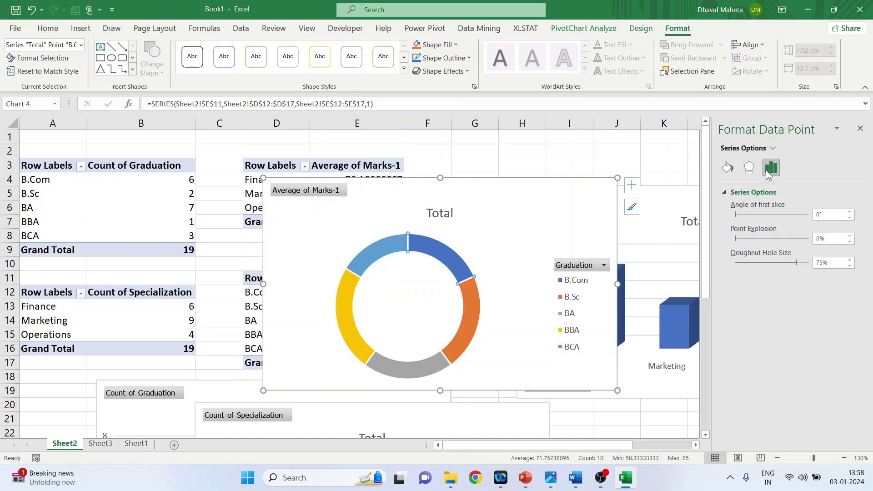
click(728, 167)
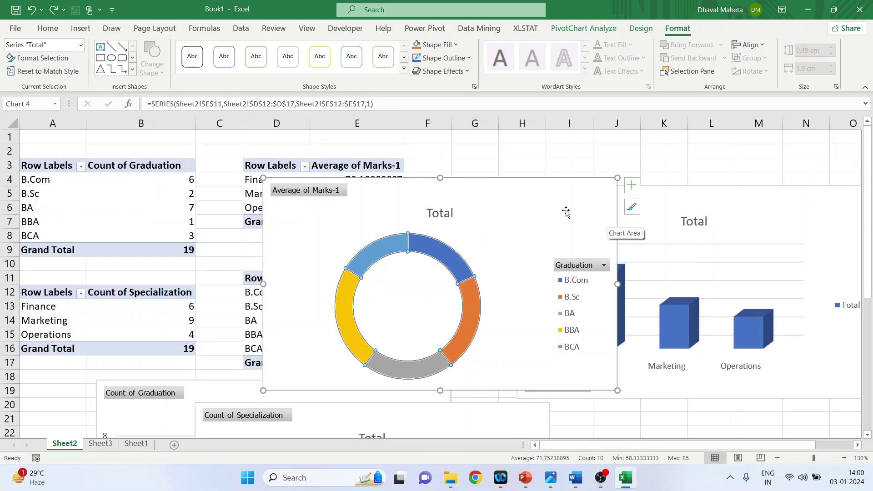
- Add data labels to the doughnut chart and move the BCA label outside the ring, to its upper left
click(631, 185)
click(656, 212)
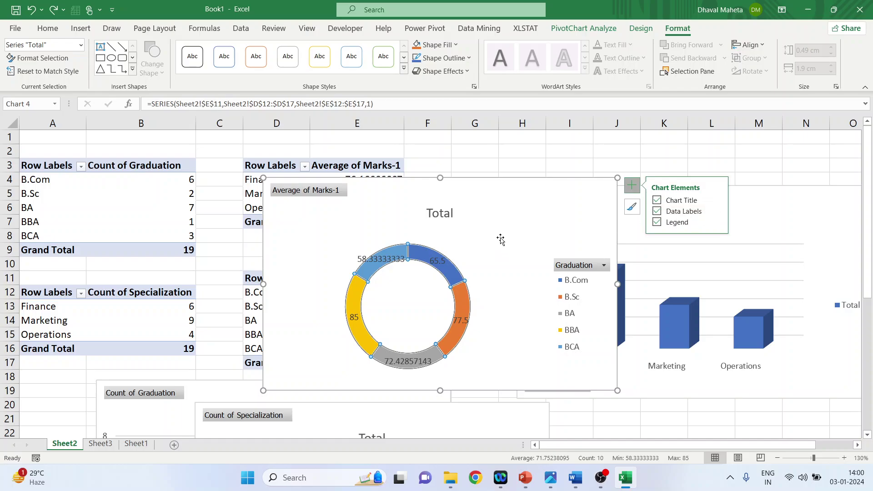
click(392, 260)
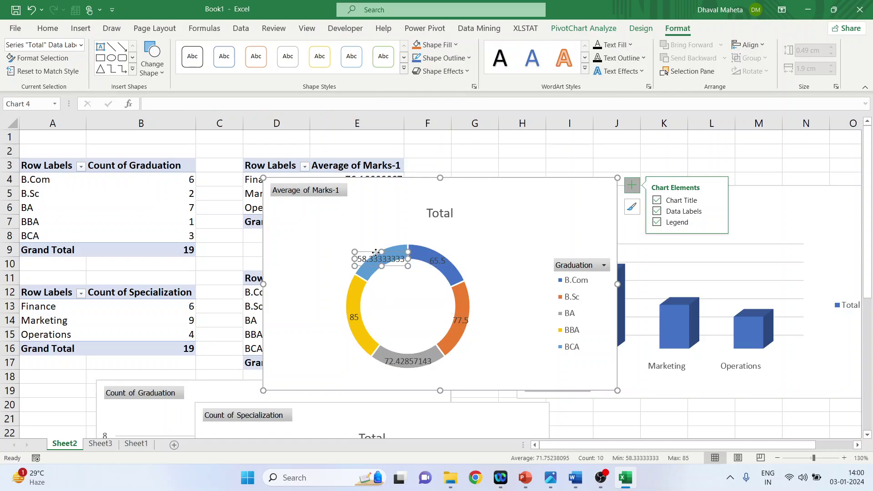
drag(376, 252, 349, 233)
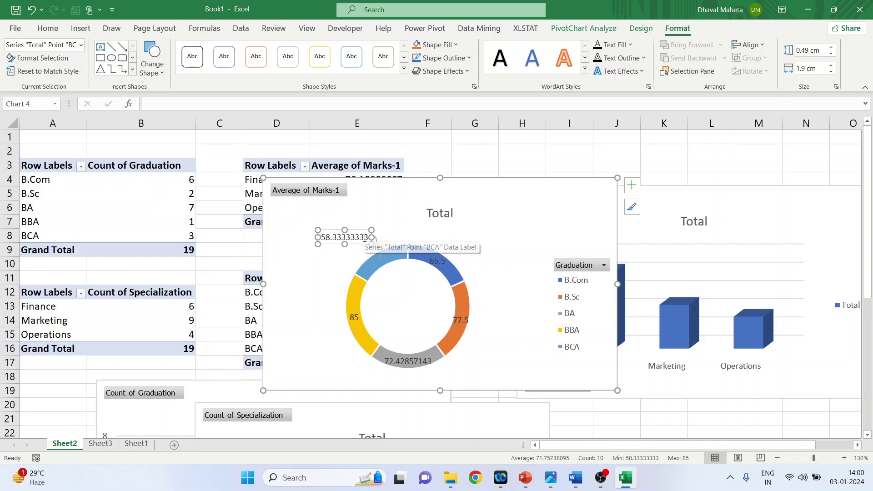
- Shorten the BCA data label on the doughnut chart to 58.33
double_click(366, 237)
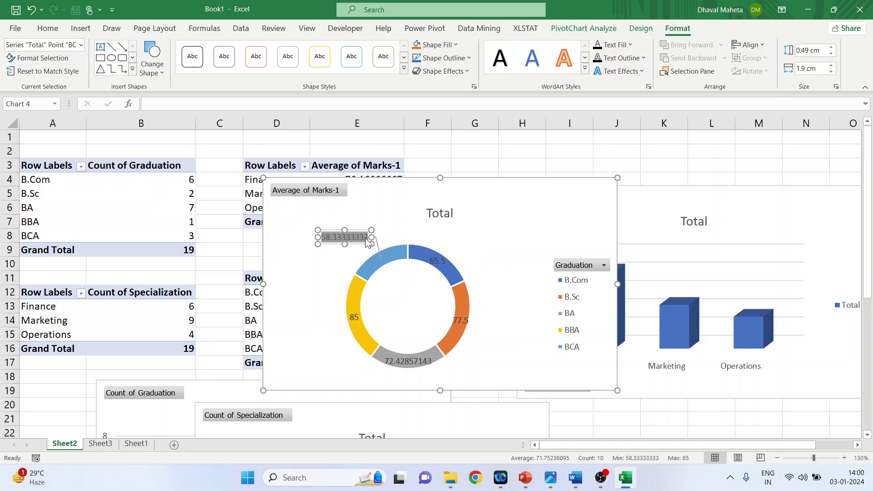
text(58.)
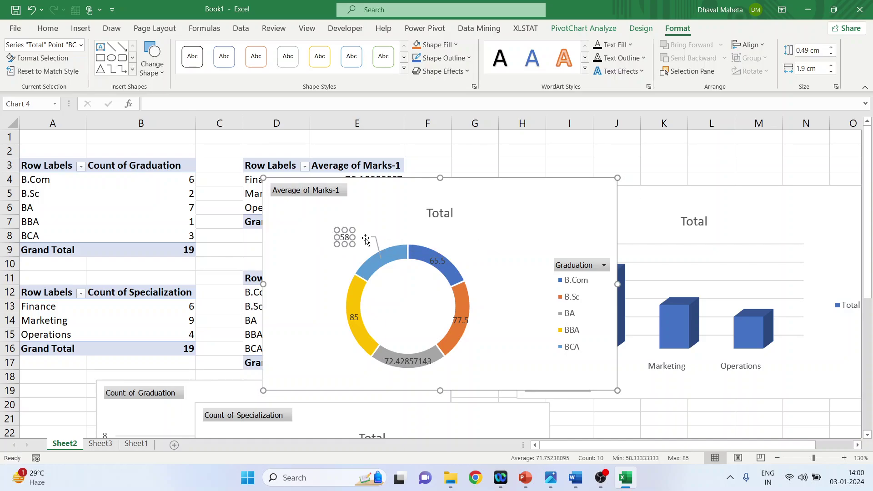
text(33)
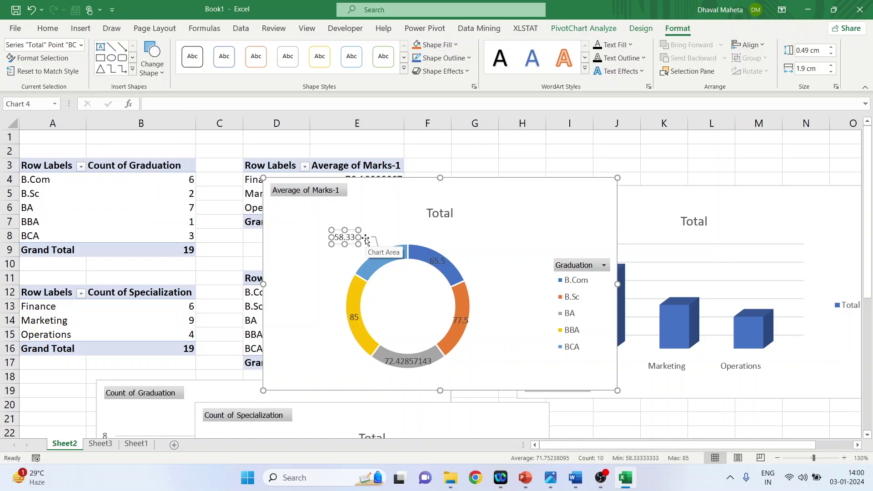
key(Return)
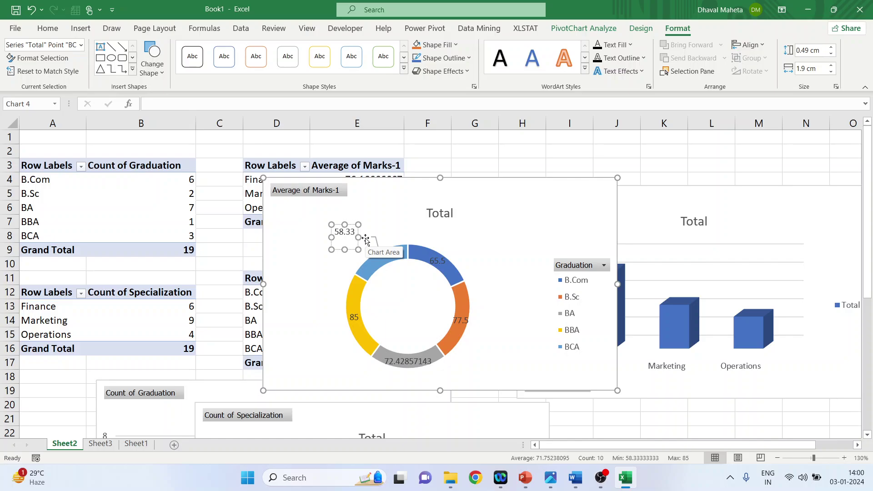
click(381, 222)
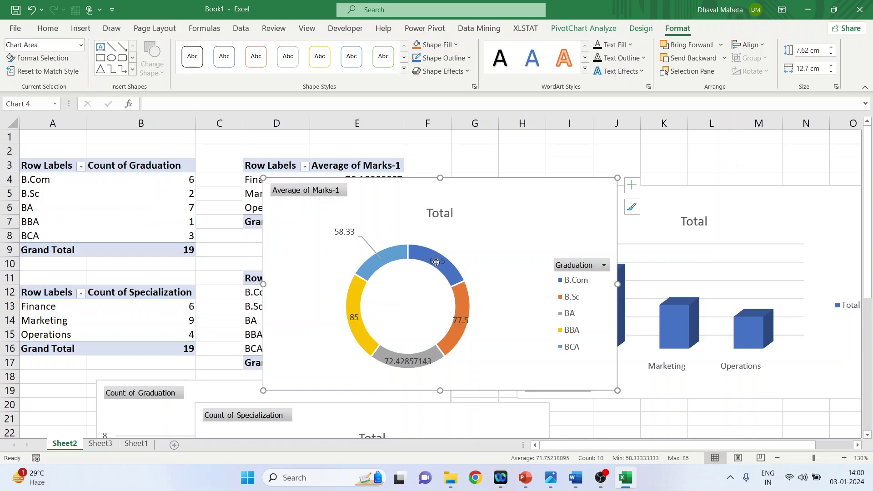
- Move the B.Com and B.Sc data labels outside the doughnut ring, to the right of their slices
click(435, 262)
click(436, 262)
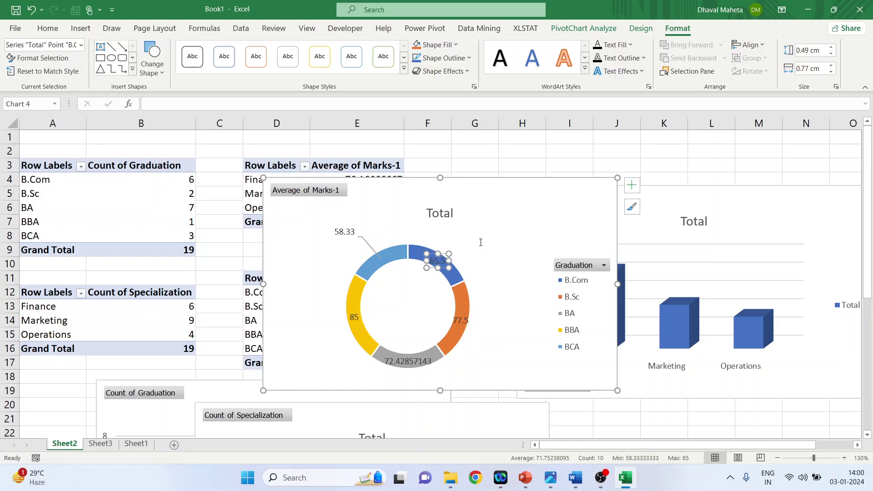
drag(480, 242, 480, 242)
click(467, 320)
double_click(468, 317)
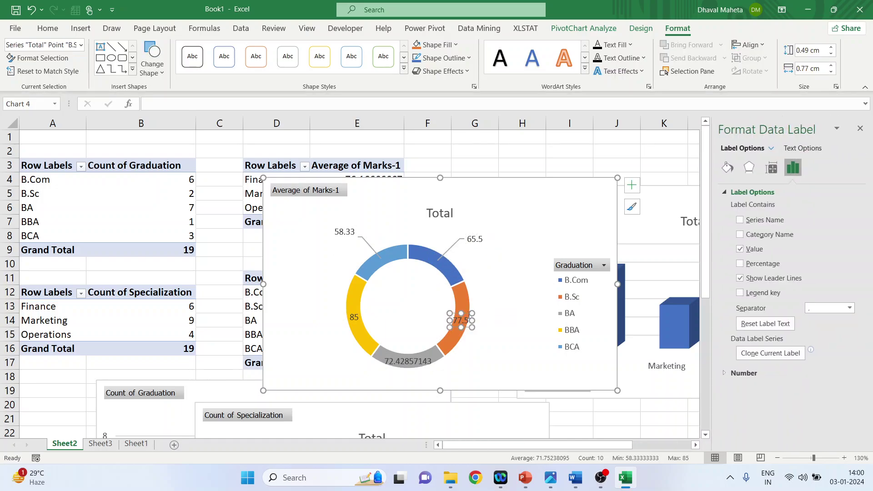
drag(468, 316, 505, 323)
- Shorten the BA data label on the doughnut chart to 72.42
click(415, 358)
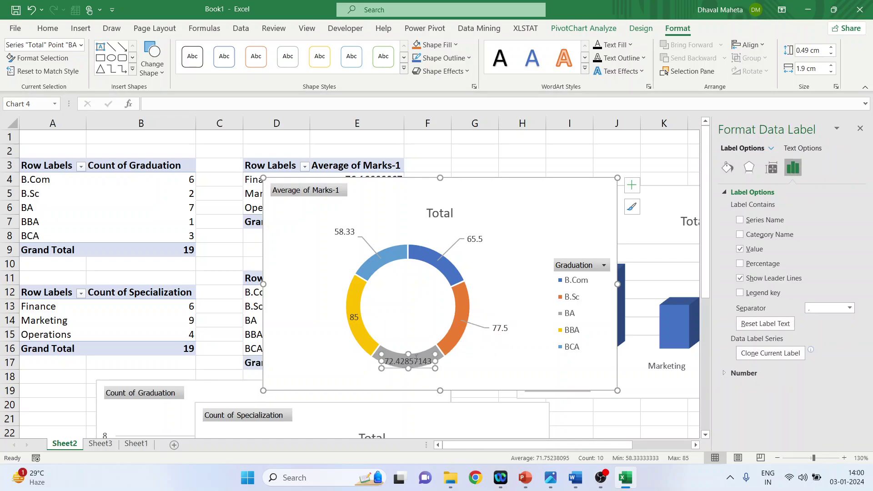
double_click(416, 357)
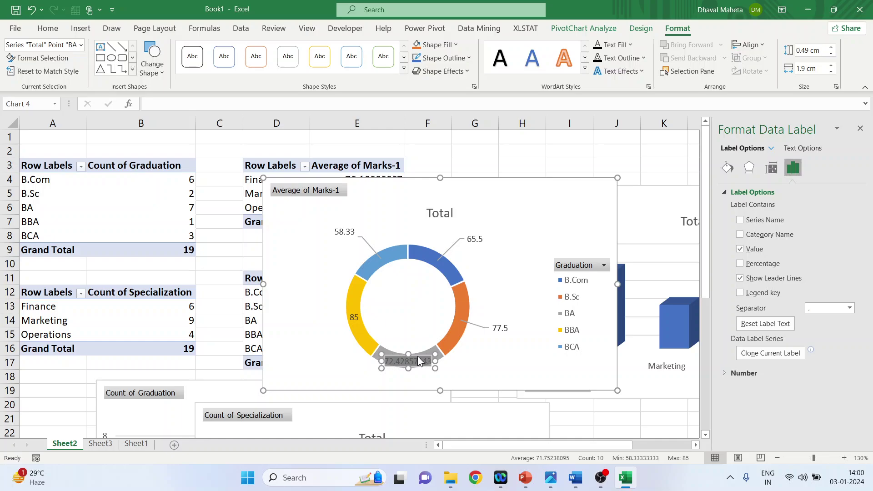
text(72.)
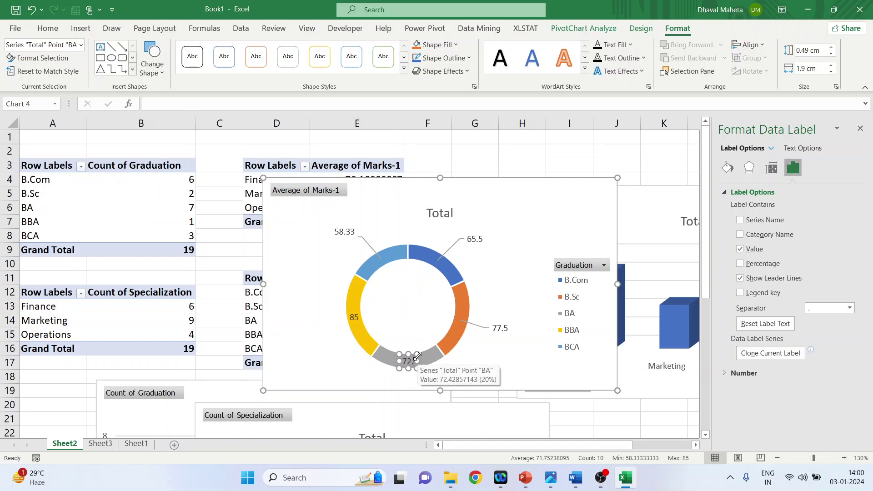
text(42)
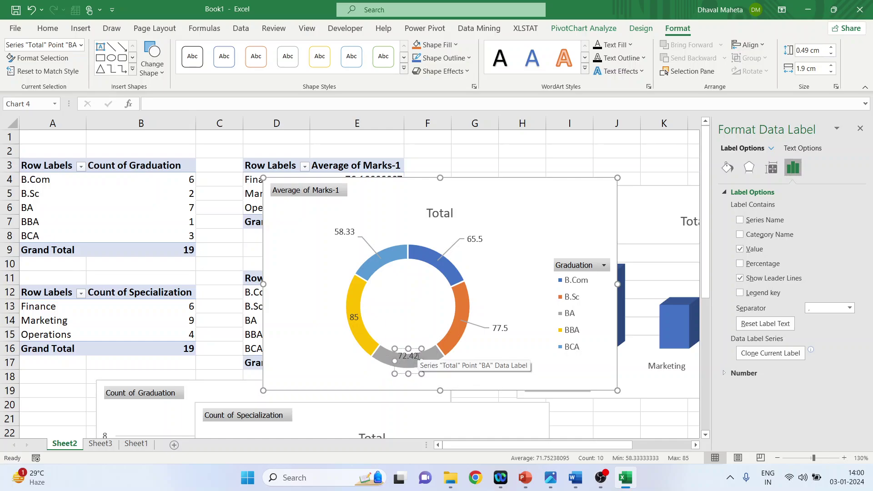
click(447, 370)
- Move the BA data label to the lower right outside the doughnut ring and the BBA label to its left
click(414, 359)
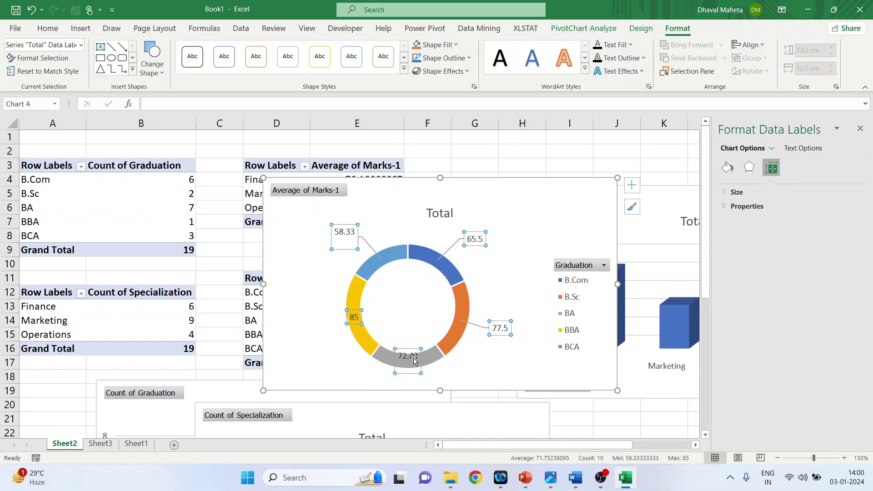
click(413, 359)
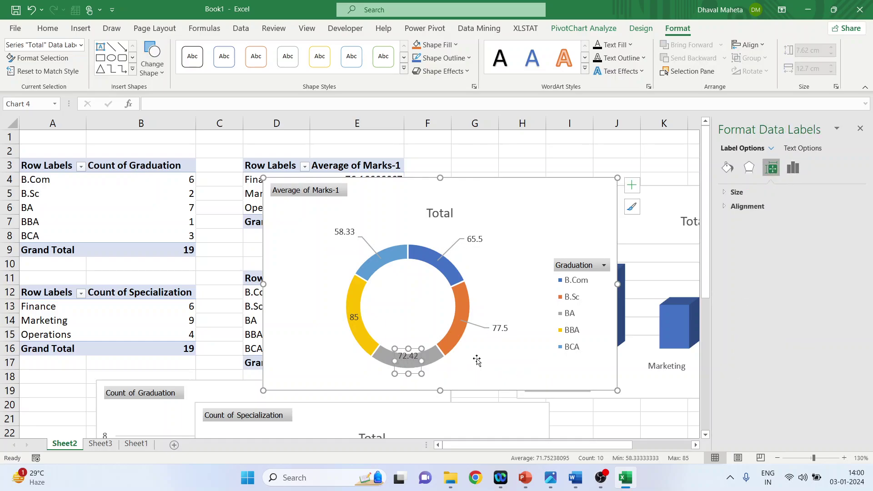
drag(477, 360, 474, 364)
click(355, 317)
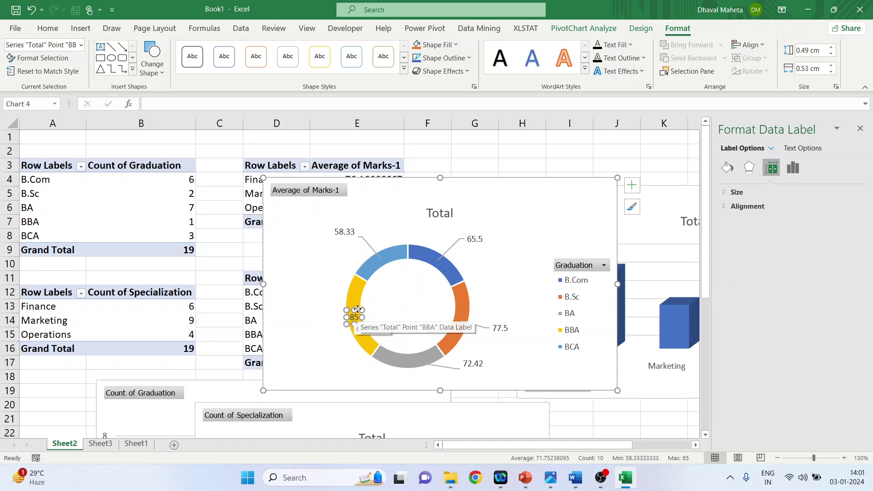
drag(344, 317, 314, 326)
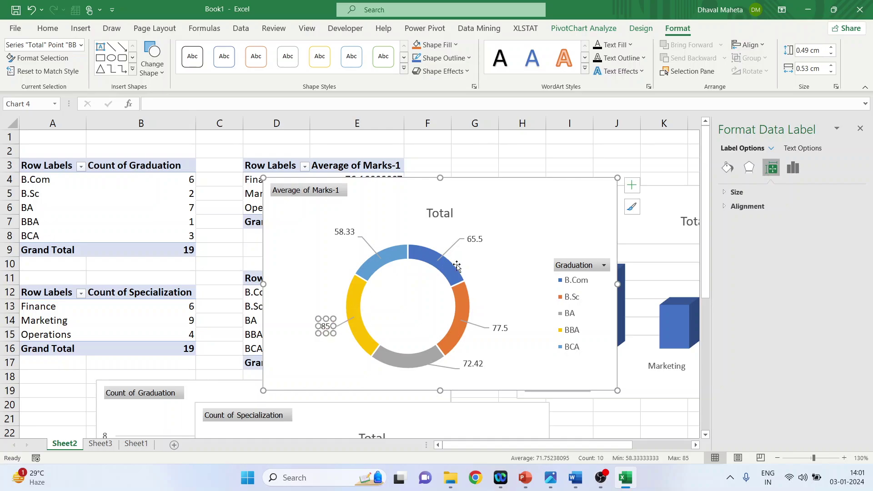
click(495, 264)
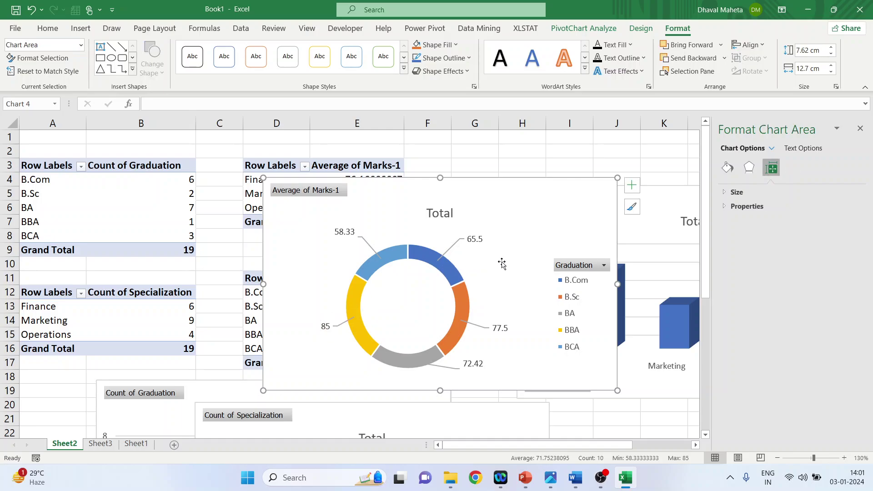
- Bring the doughnut chart from Sheet2 onto Sheet3 and place it below the Count of Specialization pie chart
right_click(502, 263)
click(537, 144)
click(100, 443)
click(149, 359)
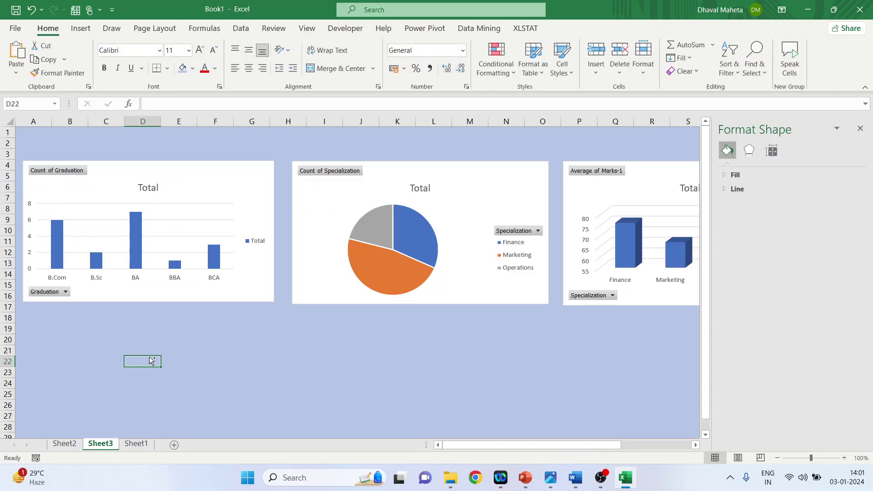
key(ctrl+v)
drag(298, 366, 429, 333)
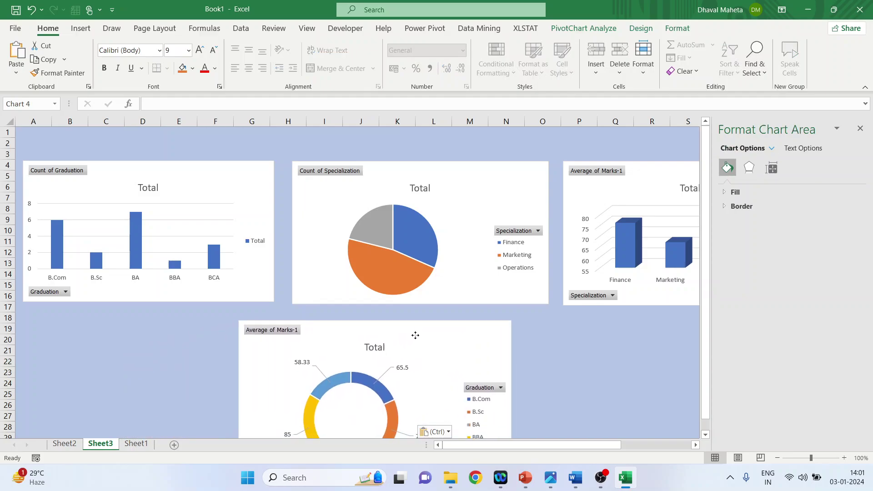
- Position the doughnut chart lower beneath the pie chart and shift the 3D column chart down from the sheet's upper edge
click(860, 129)
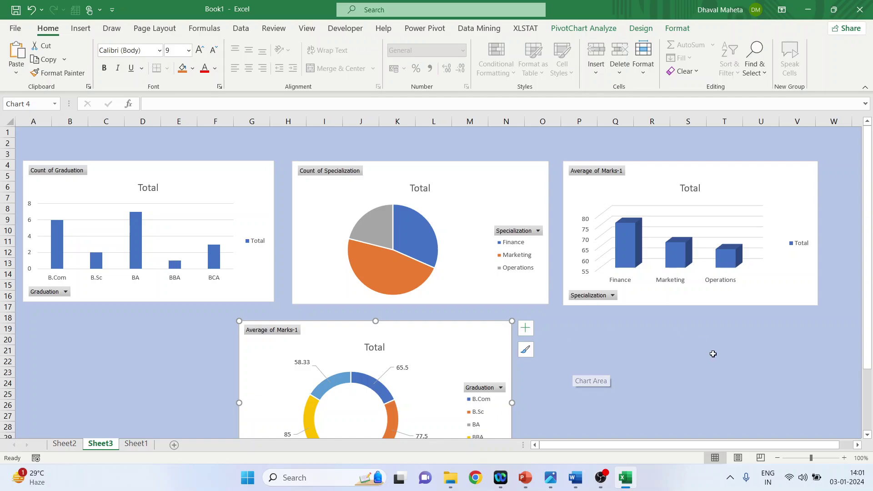
click(778, 458)
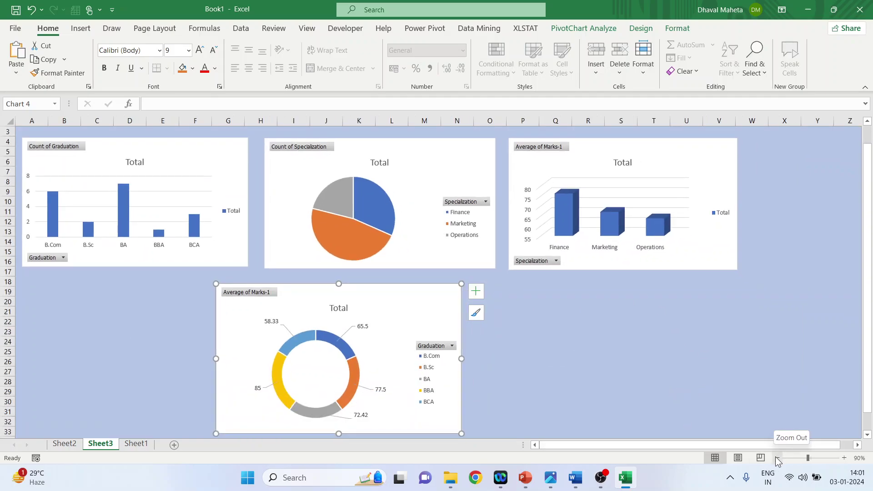
click(777, 457)
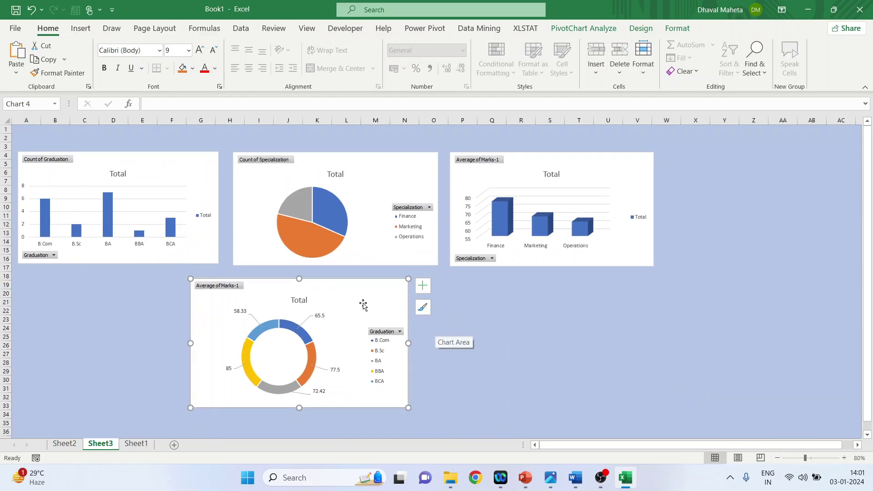
drag(363, 305, 395, 319)
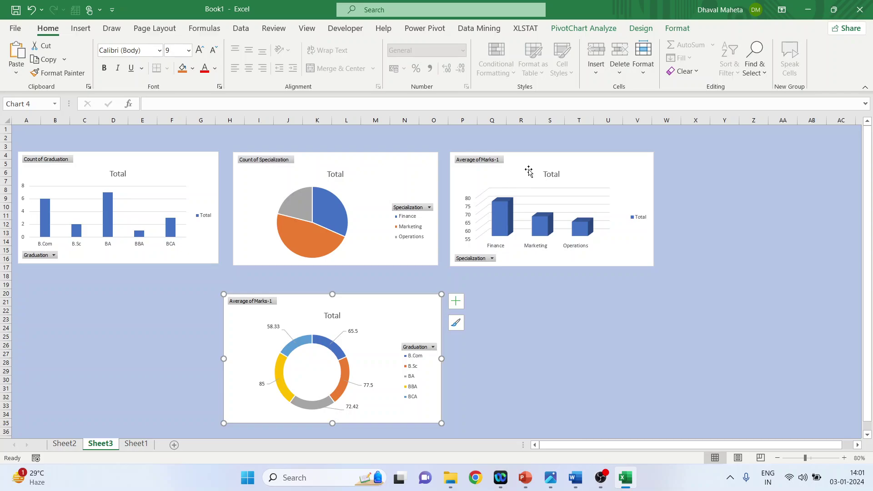
drag(528, 169, 532, 181)
drag(405, 298, 405, 308)
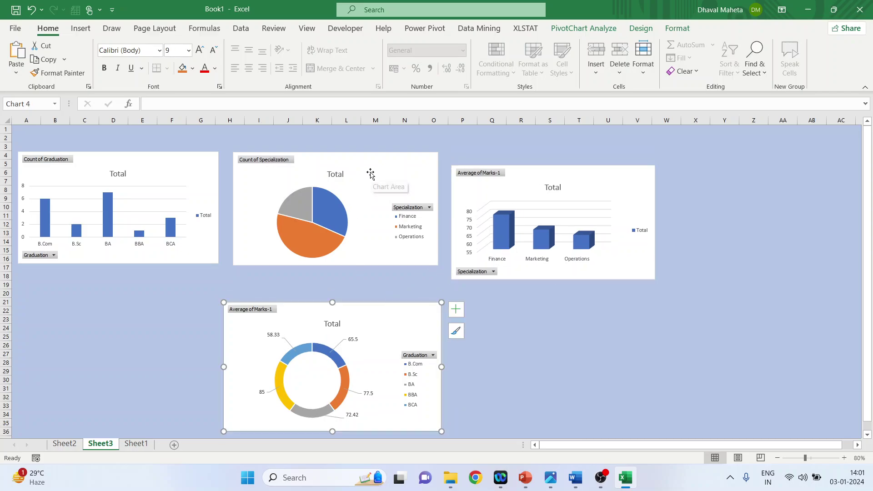
- Line up the pie, bar and 3D column charts in one row starting at row 7, widening the pie chart slightly
drag(370, 174, 365, 194)
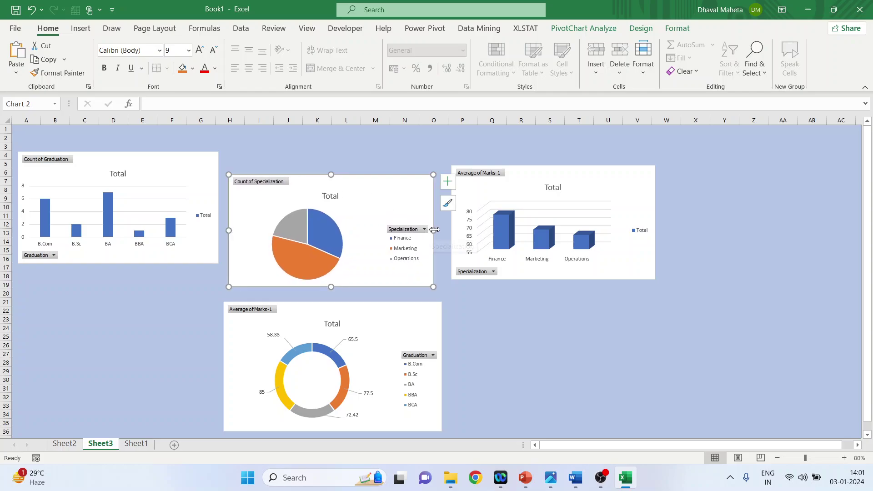
drag(433, 230, 439, 229)
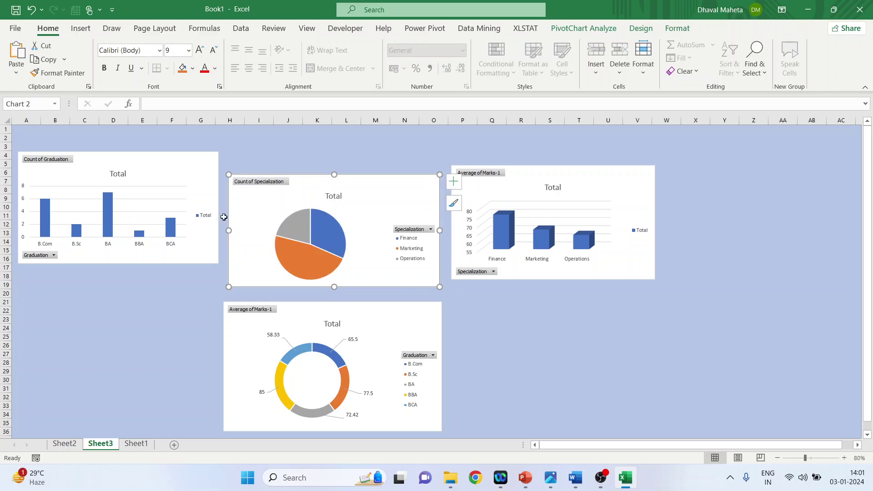
drag(199, 187, 201, 210)
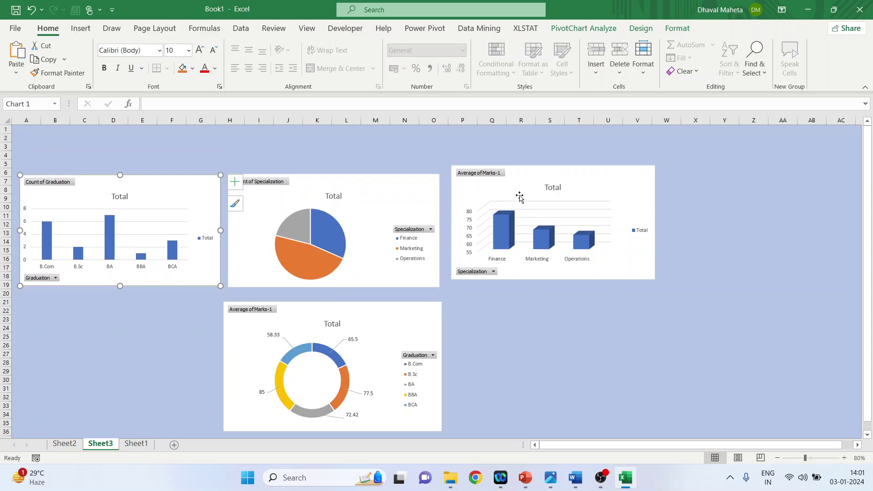
drag(521, 183, 519, 191)
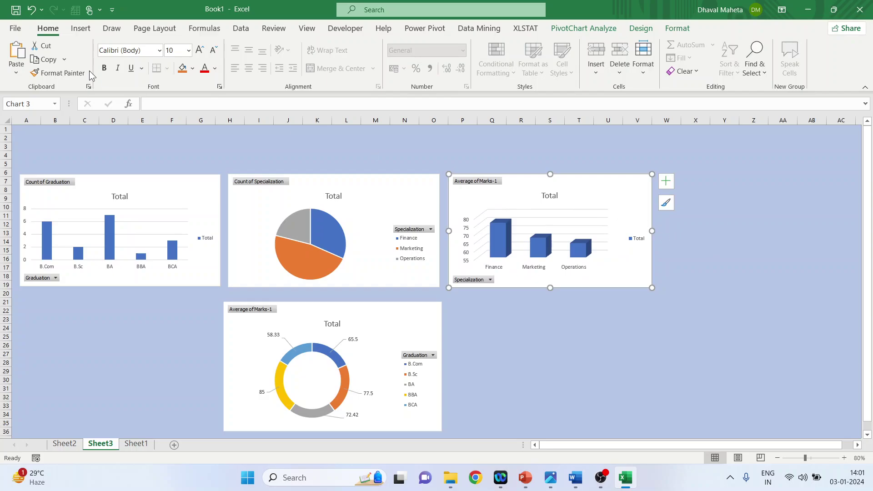
- Draw a rounded rectangle banner about 26.14 cm by 1.48 cm above the charts, containing "Employee Data for the year 2022-2024"
click(81, 30)
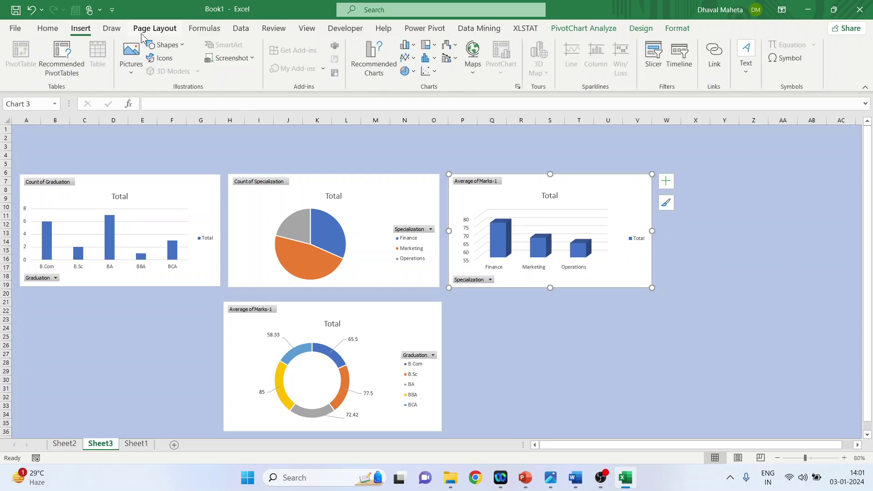
click(178, 46)
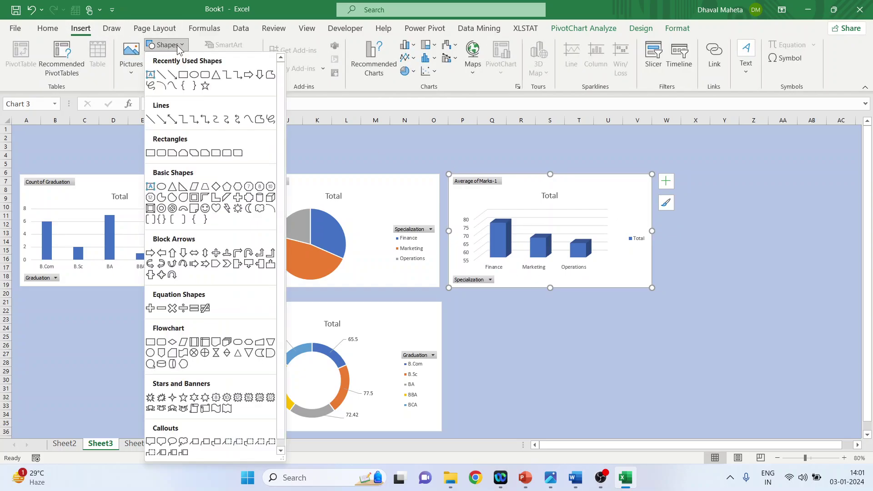
click(208, 76)
mouse_move(178, 148)
mouse_down()
mouse_move(302, 162)
mouse_move(602, 163)
mouse_up()
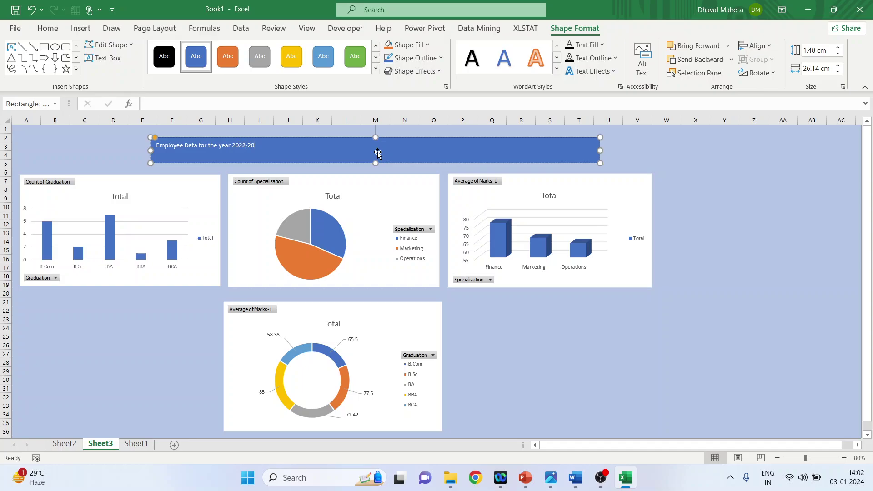
- Set the banner's title text to font size 28 and centre it horizontally
key(ctrl+a)
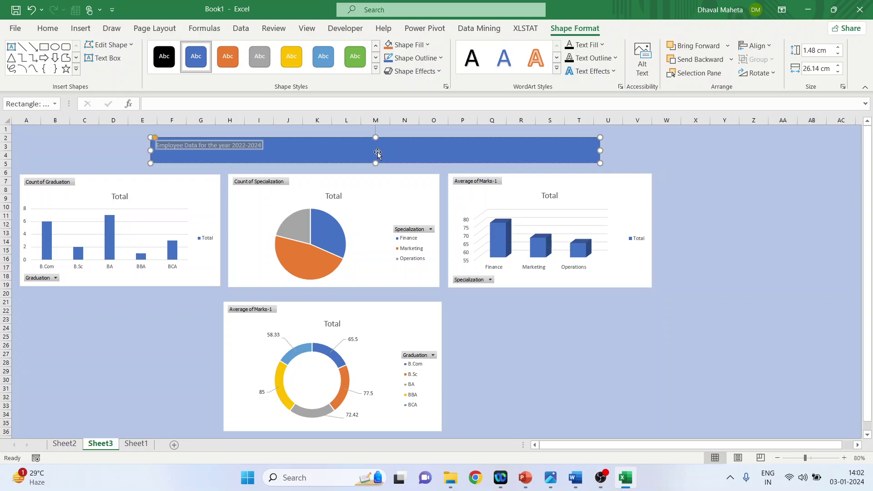
click(48, 28)
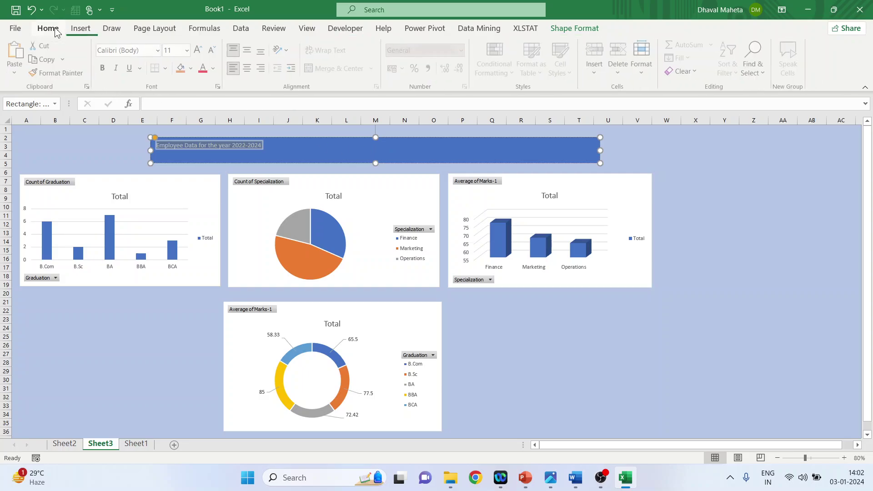
click(189, 51)
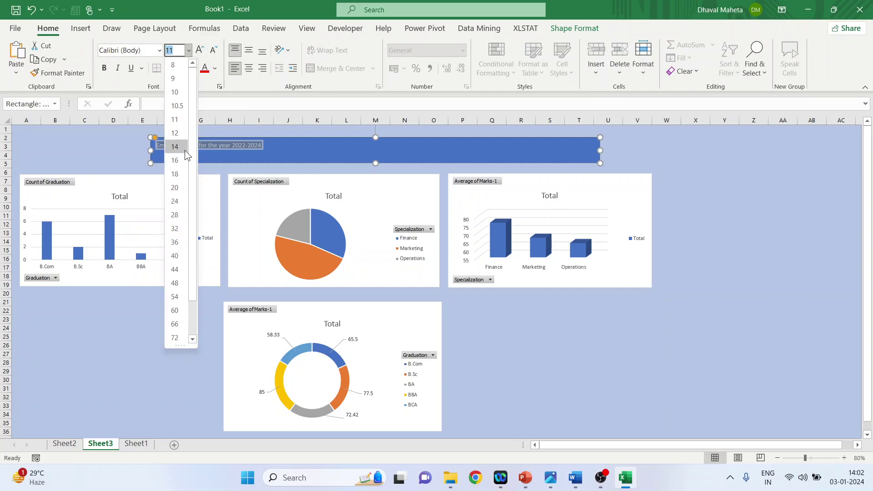
click(176, 215)
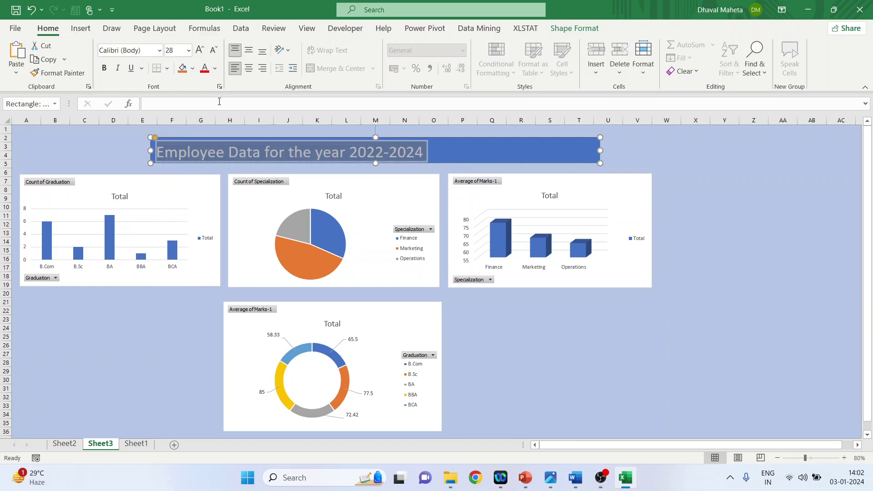
click(250, 68)
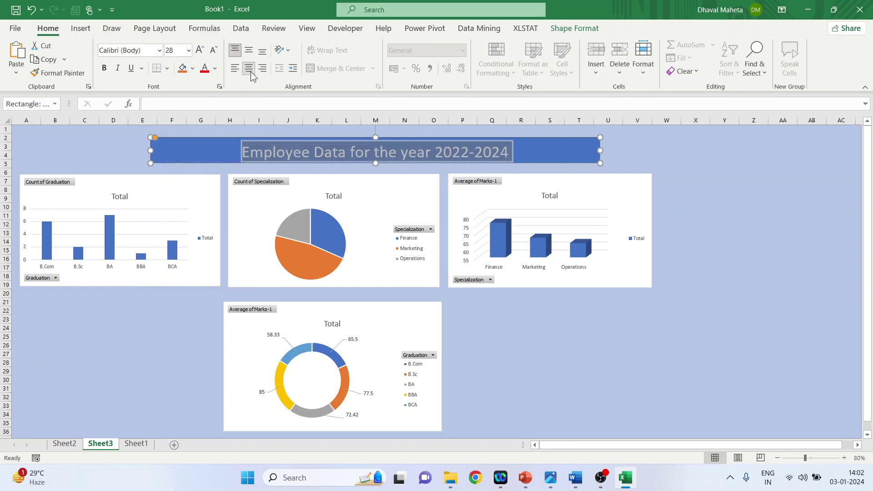
- Colour the banner's title text light gold
click(203, 73)
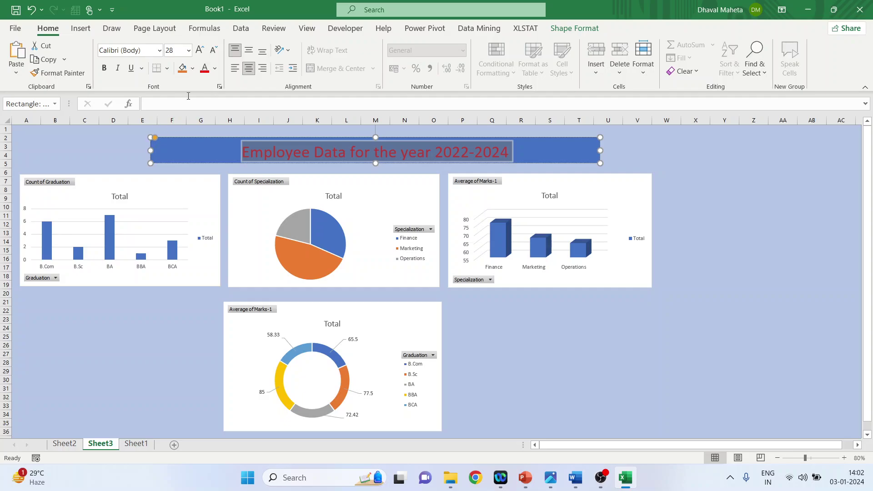
click(214, 68)
click(268, 137)
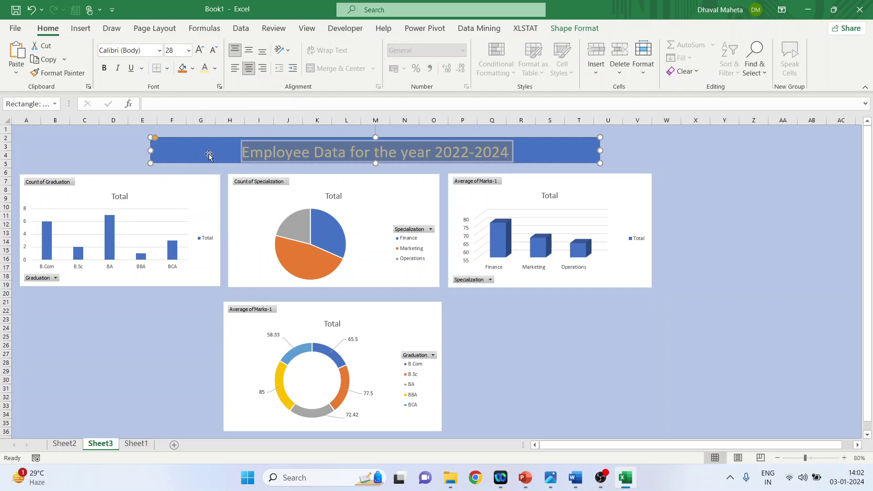
- Narrow the title banner to fit its text, centre it above the pie chart, and fill it with orange
drag(187, 152, 306, 153)
drag(367, 140, 263, 138)
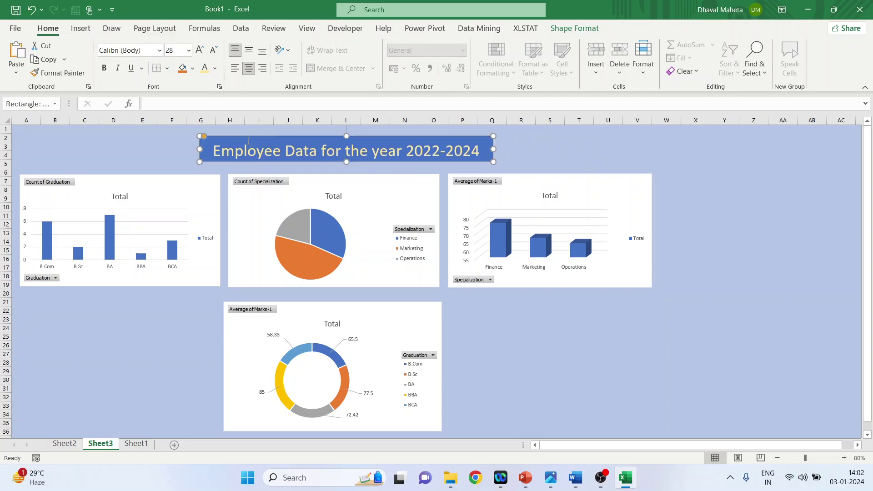
click(182, 67)
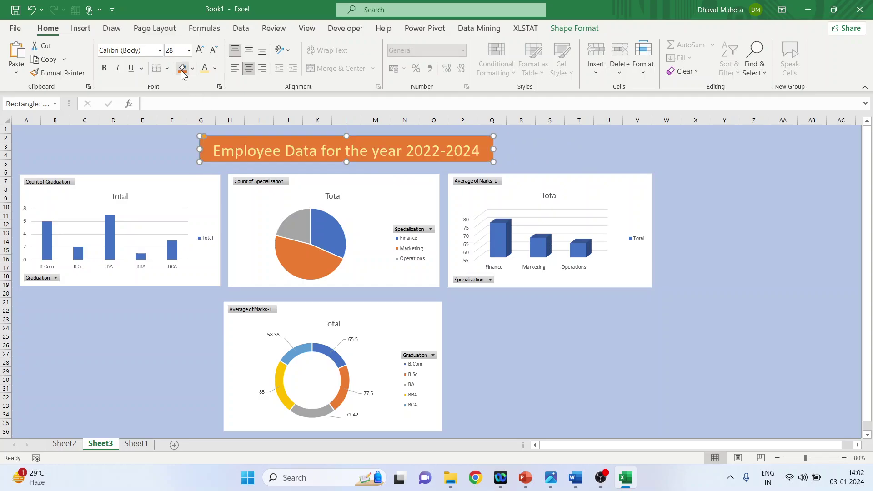
click(162, 141)
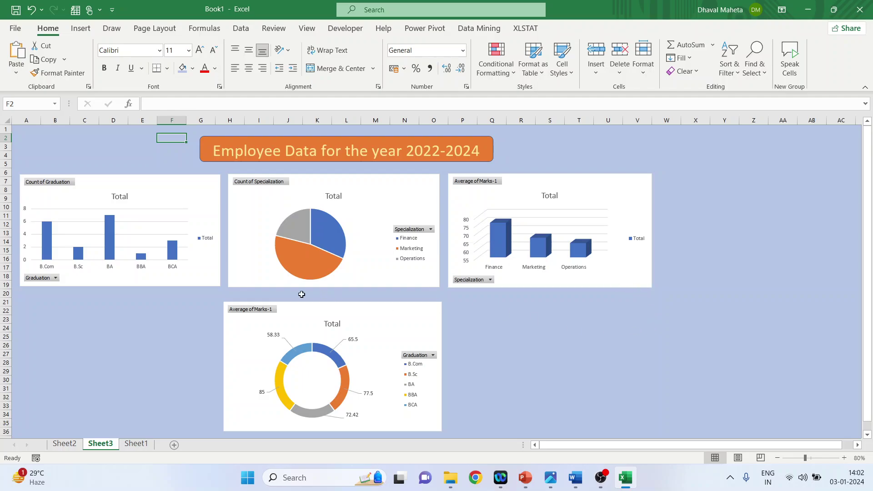
- Give the Count of Graduation chart area a solid fill in the lightest gold theme tint
click(174, 192)
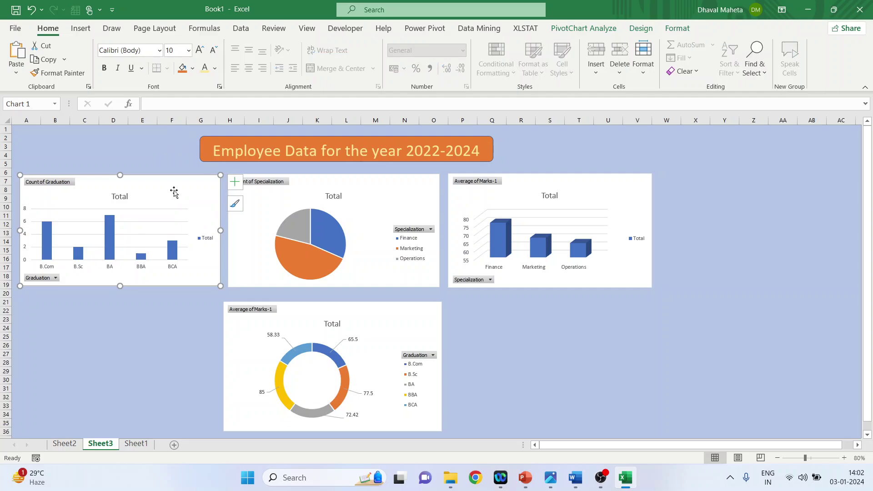
double_click(174, 192)
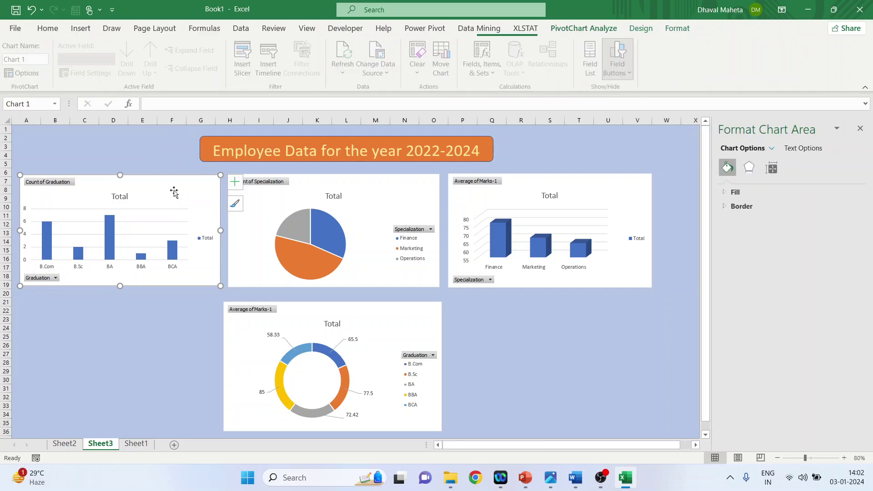
click(725, 194)
click(734, 222)
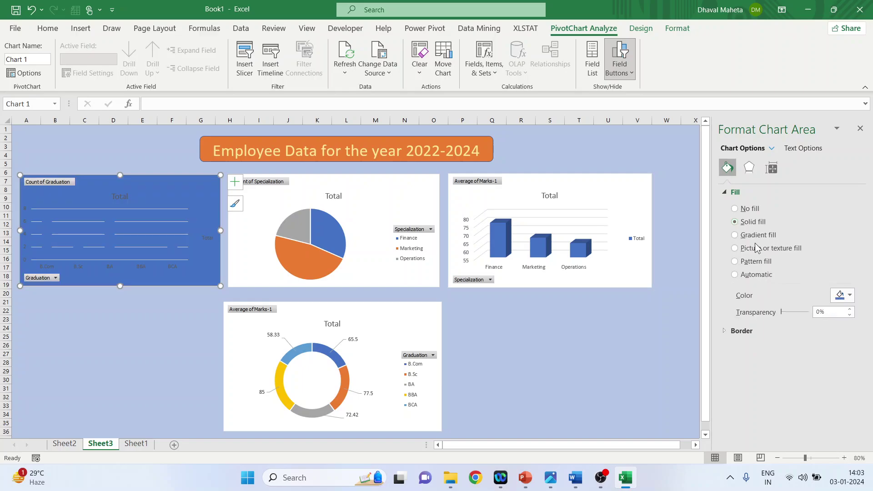
click(850, 296)
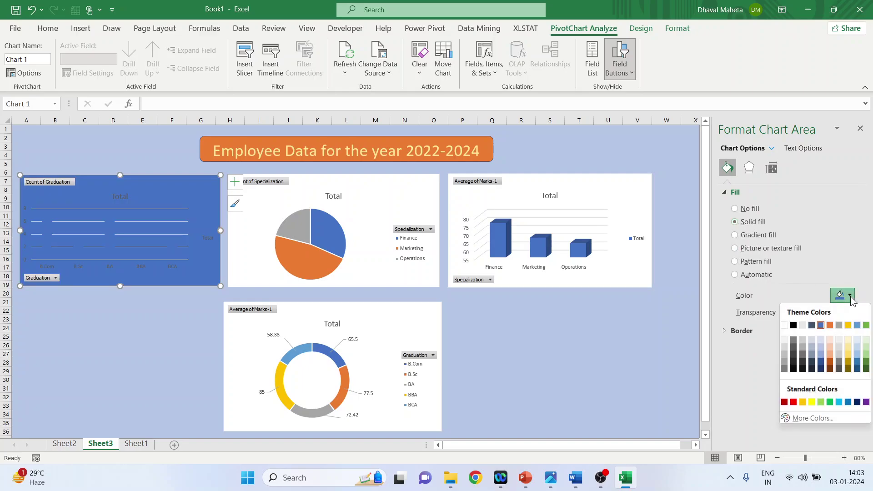
click(849, 345)
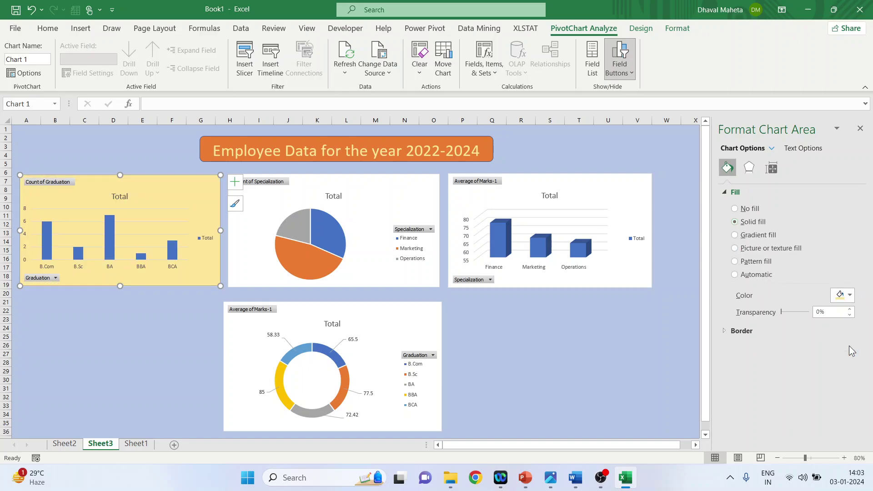
click(850, 297)
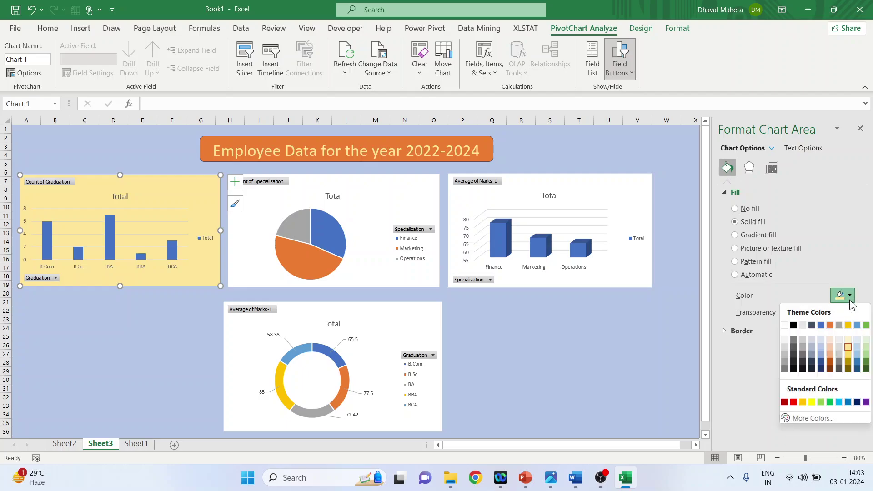
click(851, 338)
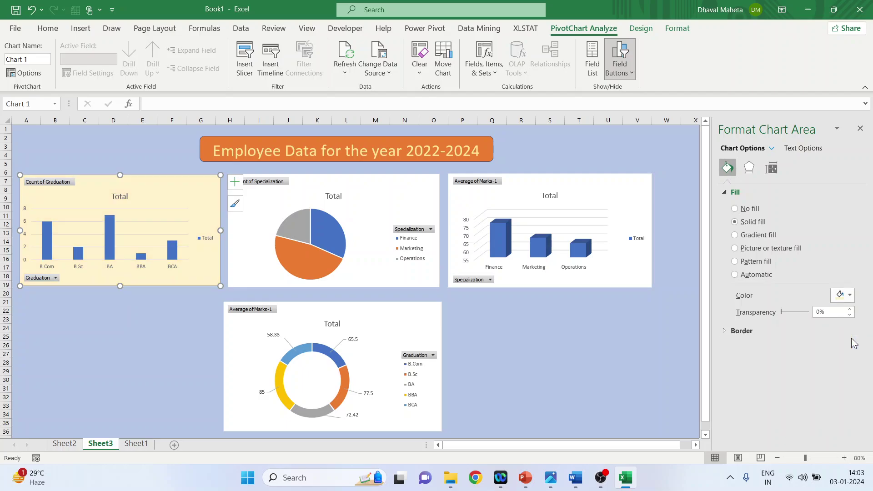
- Give the Count of Graduation chart a 1.5 pt solid line border with rounded corners
click(723, 330)
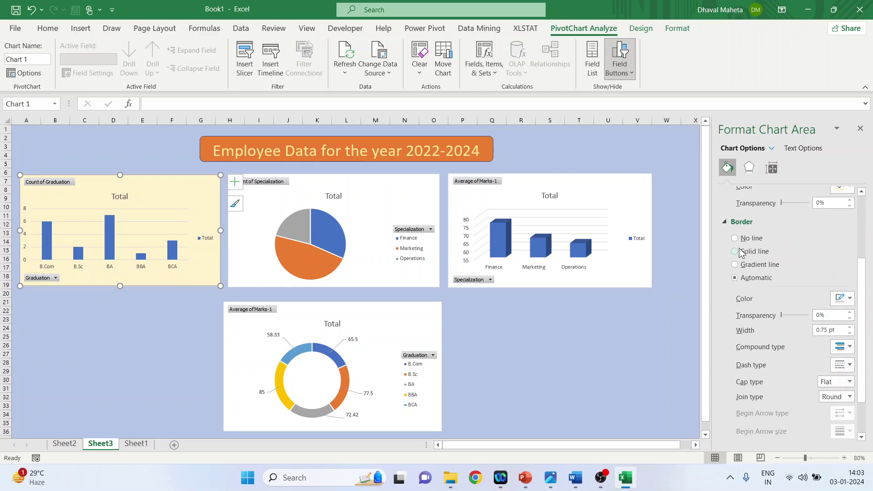
click(736, 251)
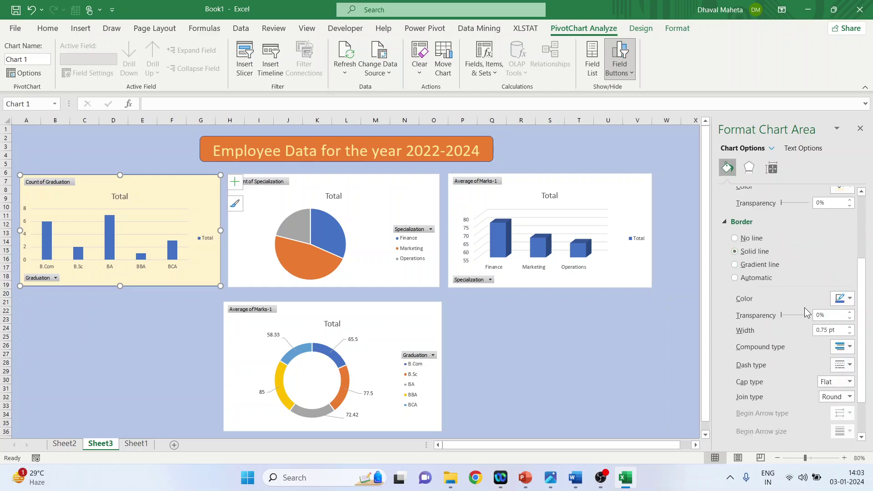
click(850, 327)
scroll(771, 354, down, 1)
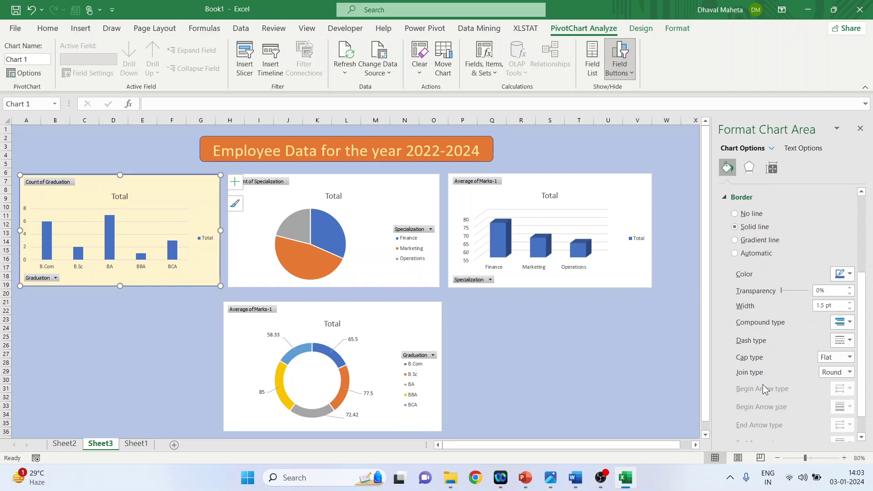
scroll(761, 372, down, 1)
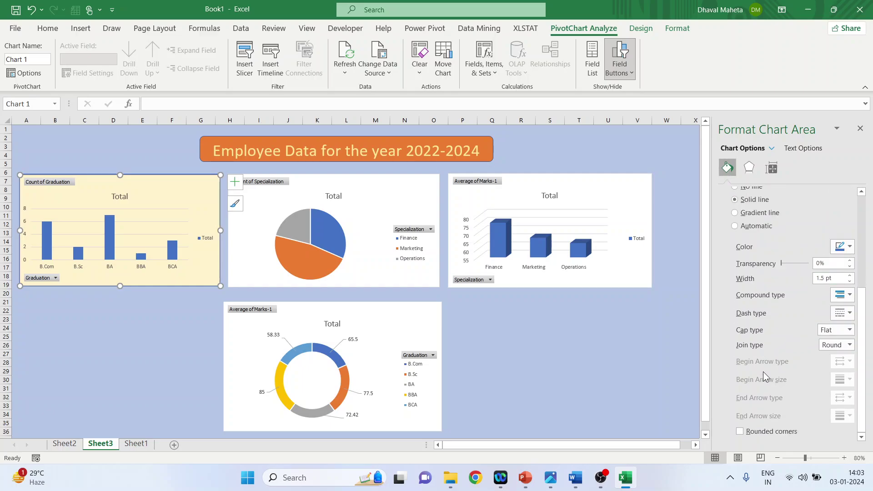
click(739, 433)
click(859, 128)
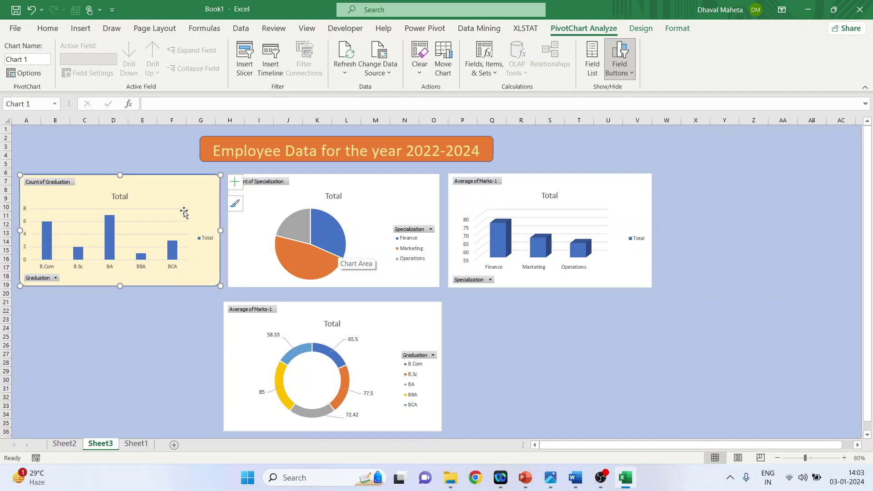
- Remove the major gridlines from the Count of Graduation chart
double_click(180, 210)
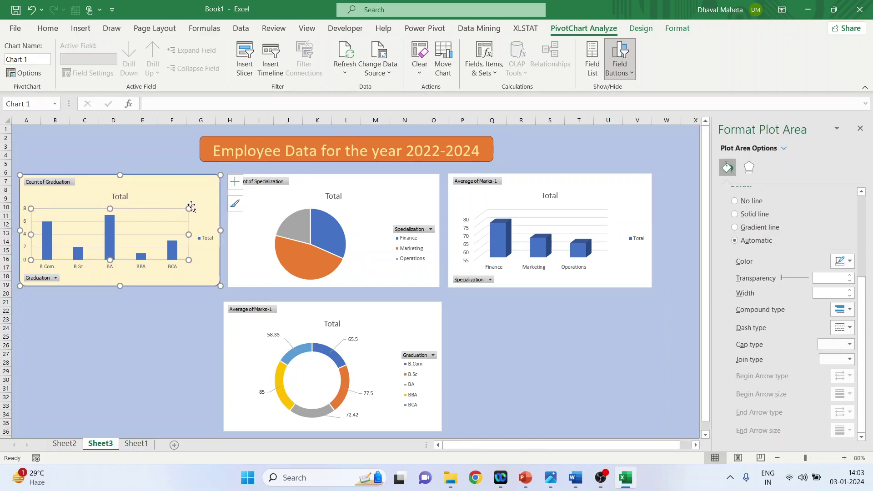
click(190, 207)
click(177, 209)
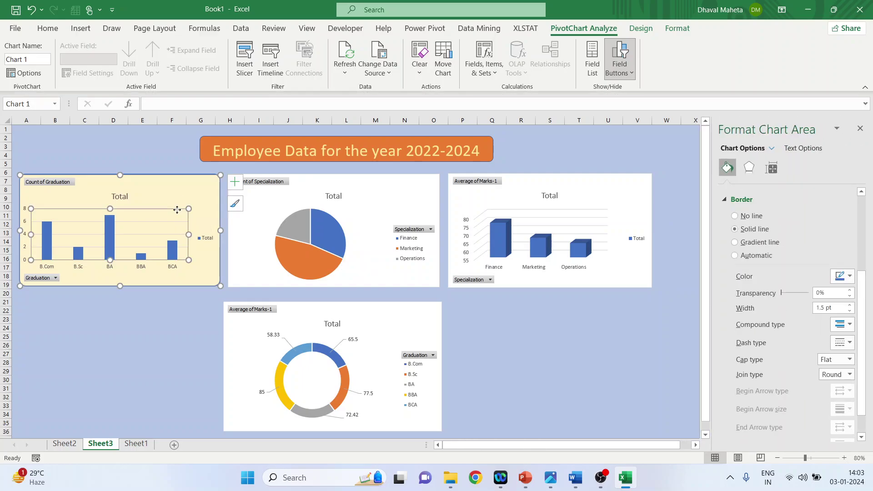
click(168, 220)
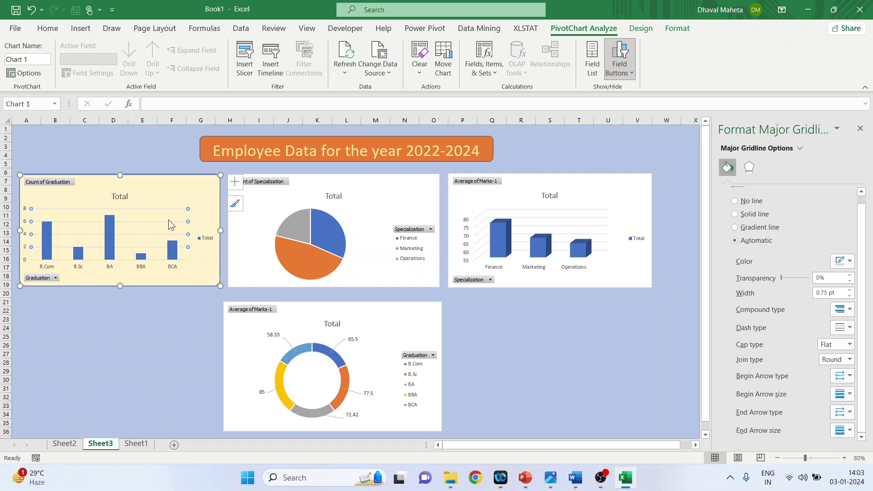
key(Escape)
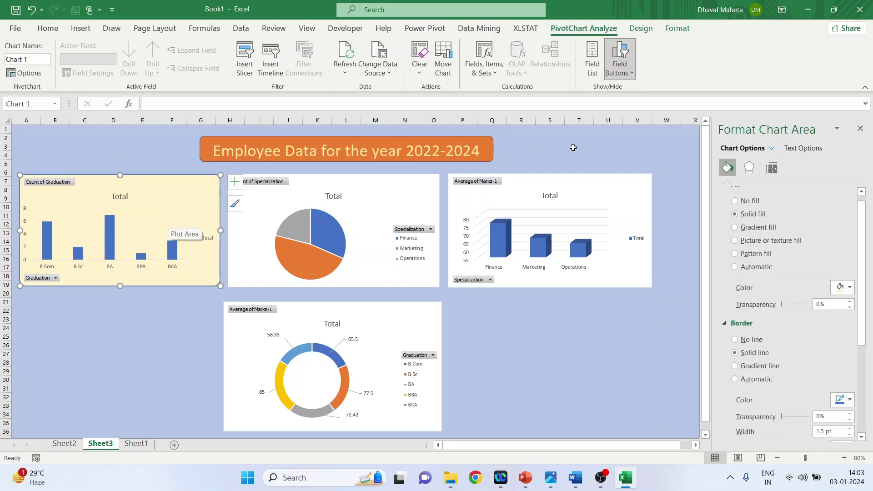
click(859, 128)
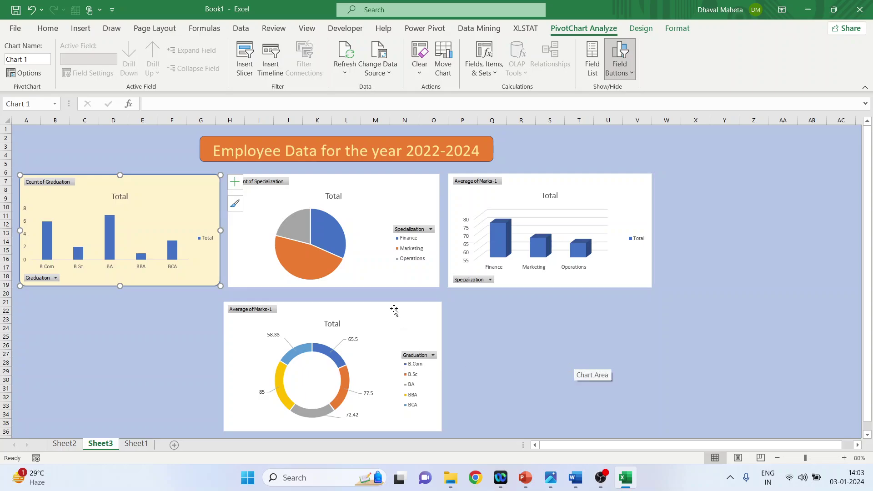
- Apply a linear gradient fill at 270° to the Count of Specialization chart area
click(369, 204)
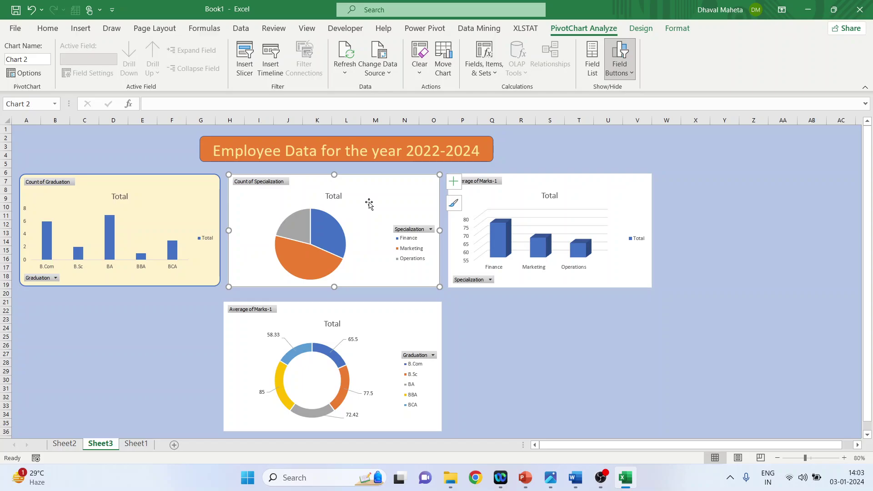
double_click(369, 204)
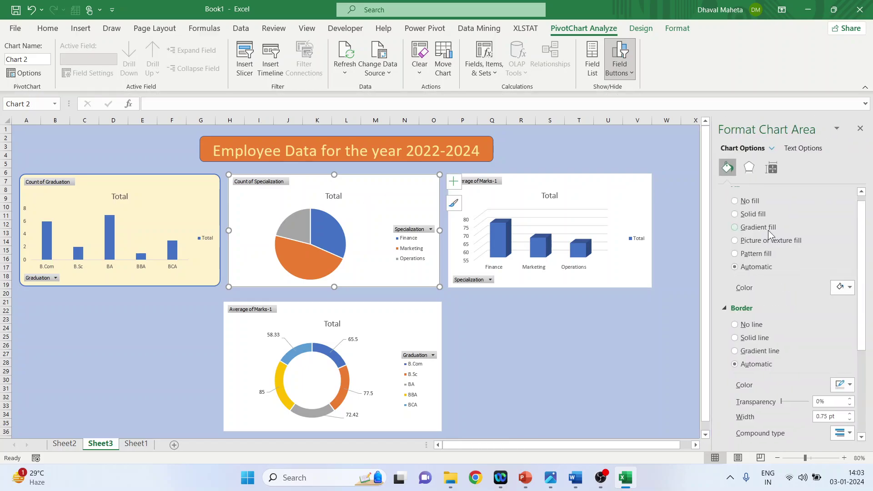
click(735, 227)
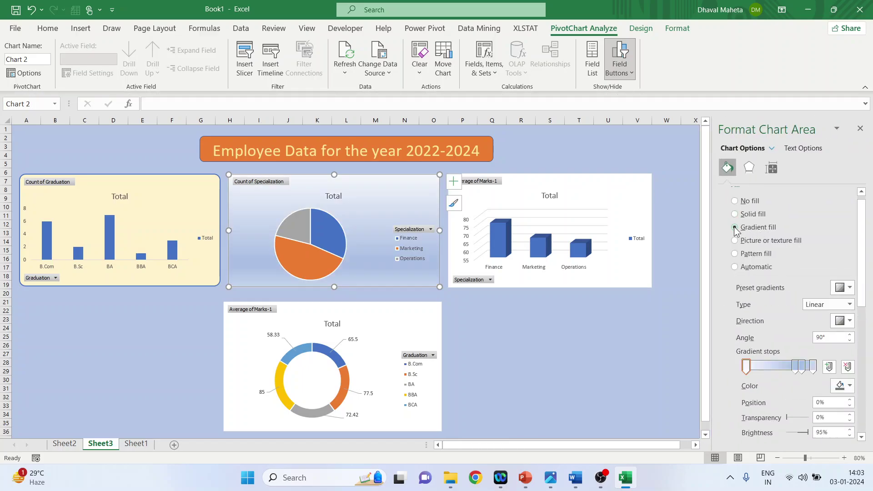
click(849, 323)
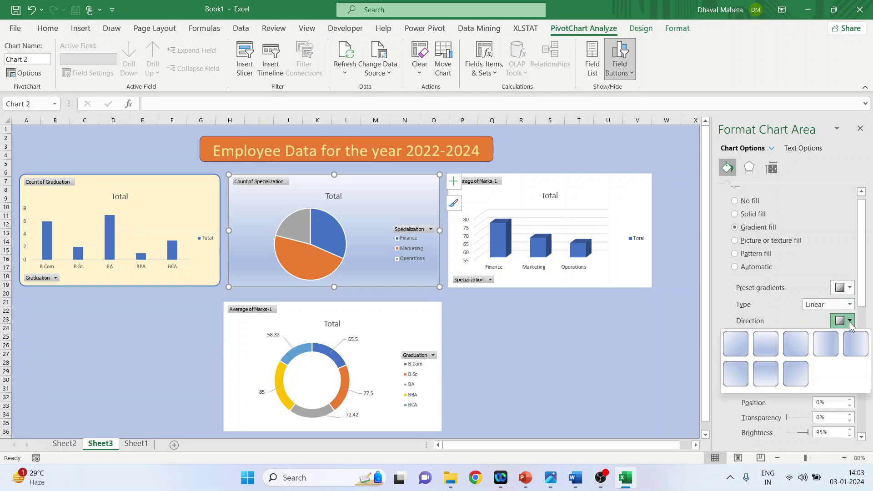
click(849, 323)
click(849, 322)
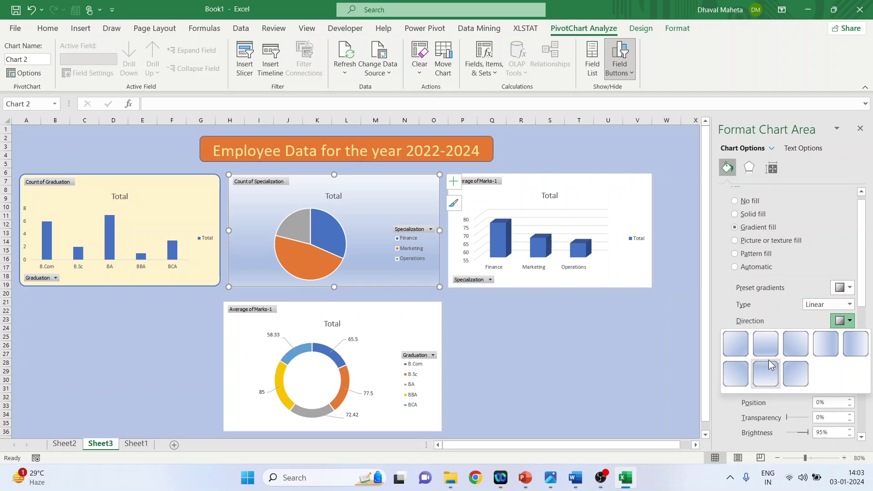
click(773, 379)
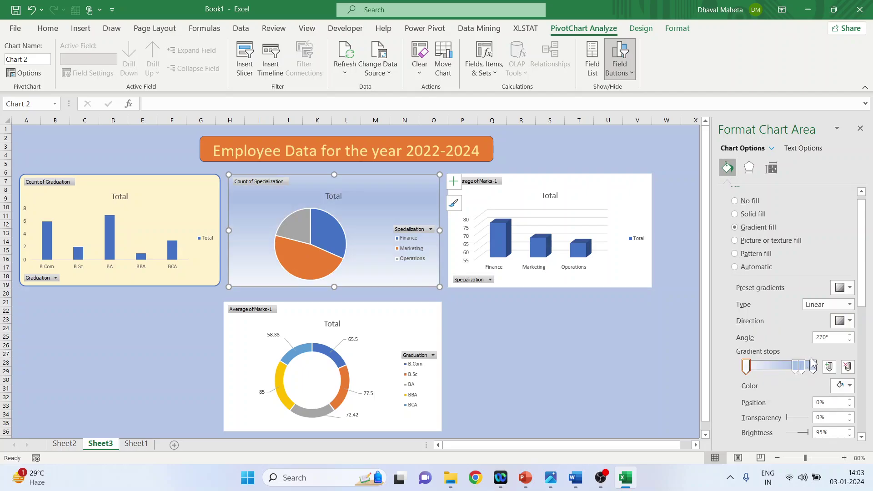
- Colour the pie chart gradient's first stop gold at 40% brightness and its last stop light orange at 80% brightness
click(850, 388)
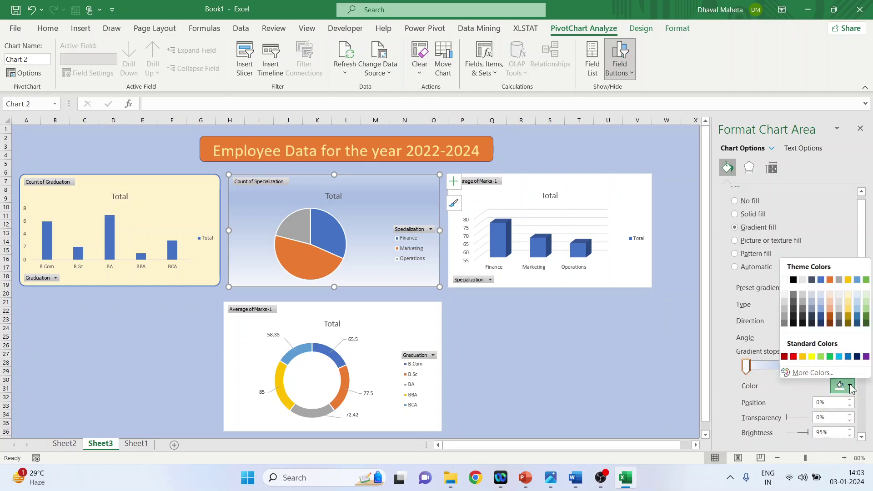
click(848, 310)
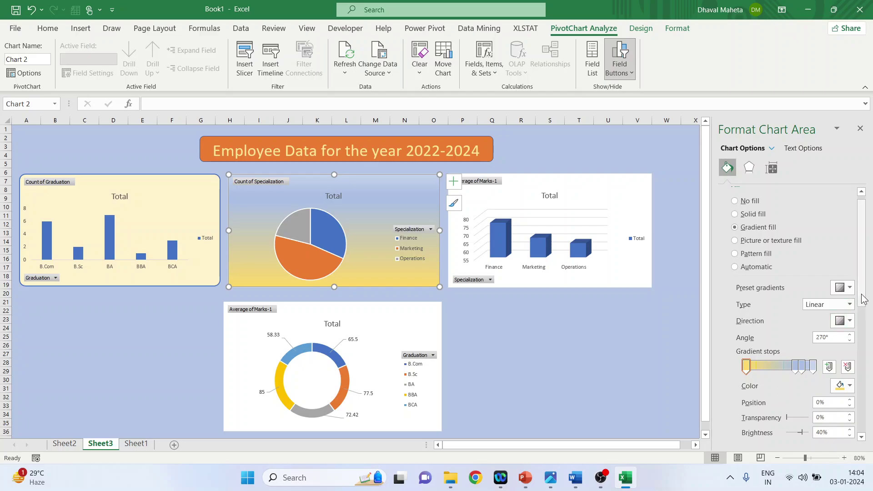
drag(862, 298, 862, 332)
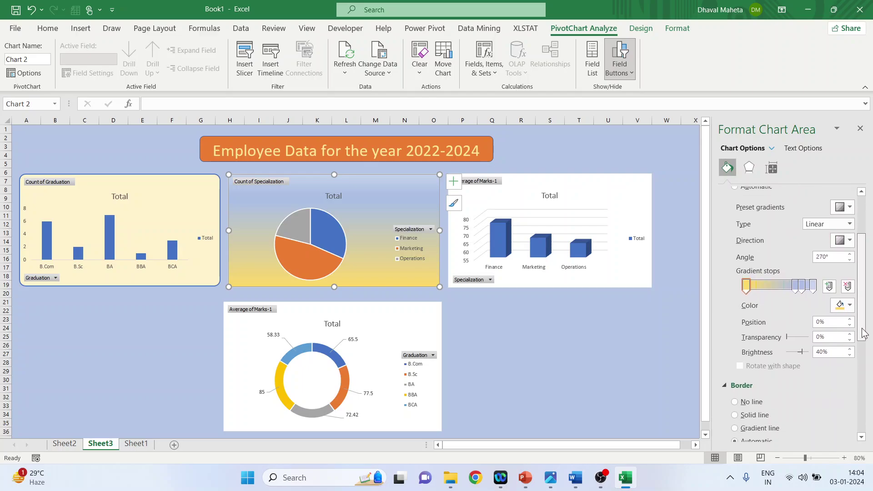
click(813, 287)
click(849, 305)
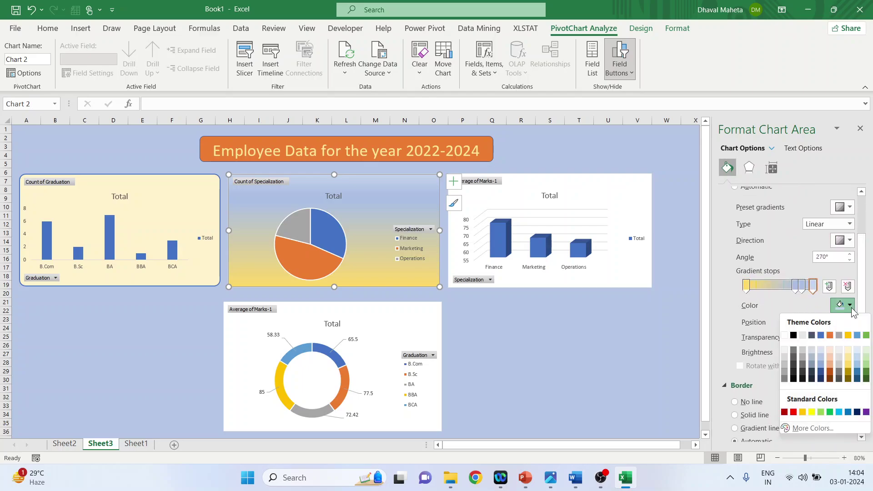
click(838, 349)
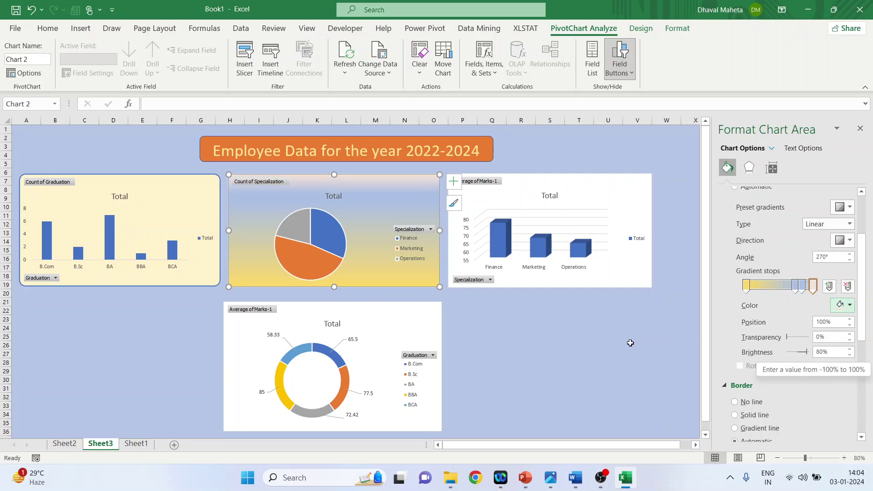
- Colour the gradient stop at 83% light green with 60% brightness and move it to 88%
click(802, 287)
click(849, 305)
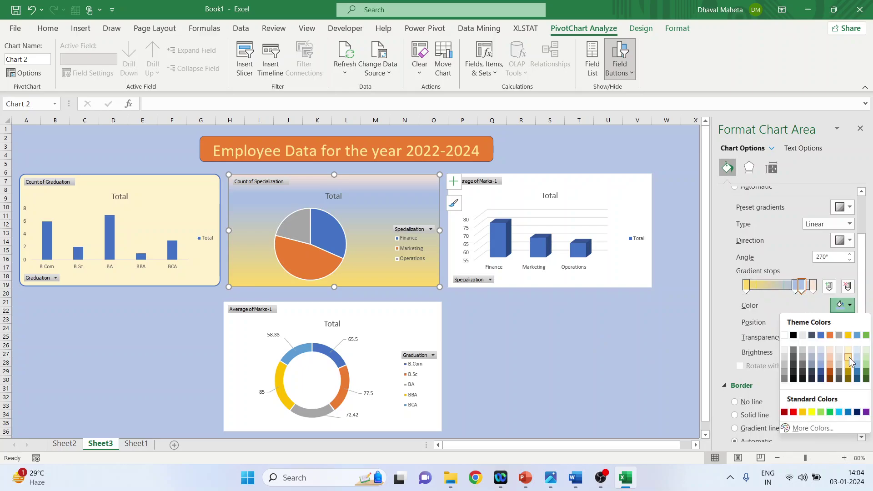
click(866, 358)
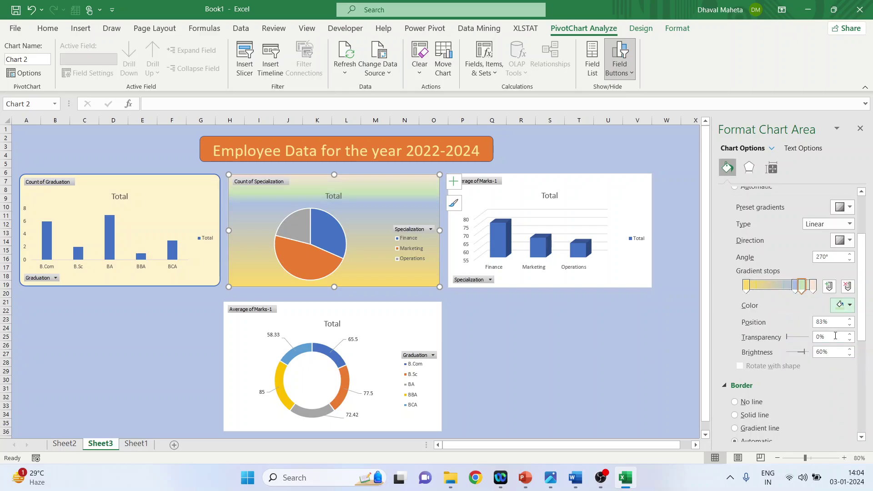
mouse_move(801, 287)
mouse_down()
mouse_move(758, 293)
mouse_move(809, 292)
mouse_up()
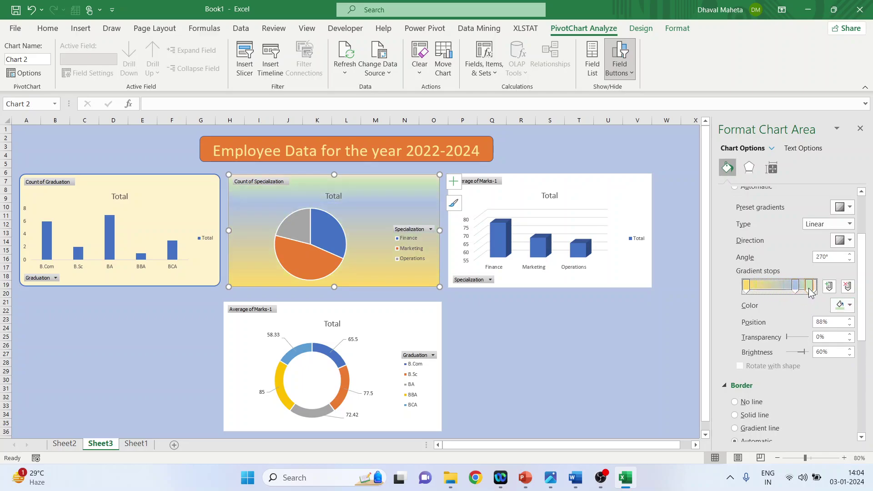
- Give the Count of Specialization chart area a solid fill in the 60% lighter green theme tint
click(611, 326)
click(403, 204)
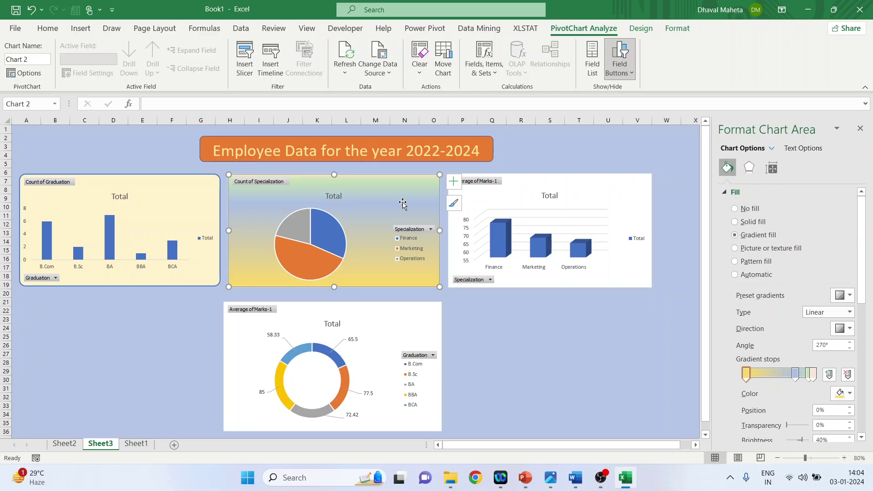
click(735, 223)
click(849, 296)
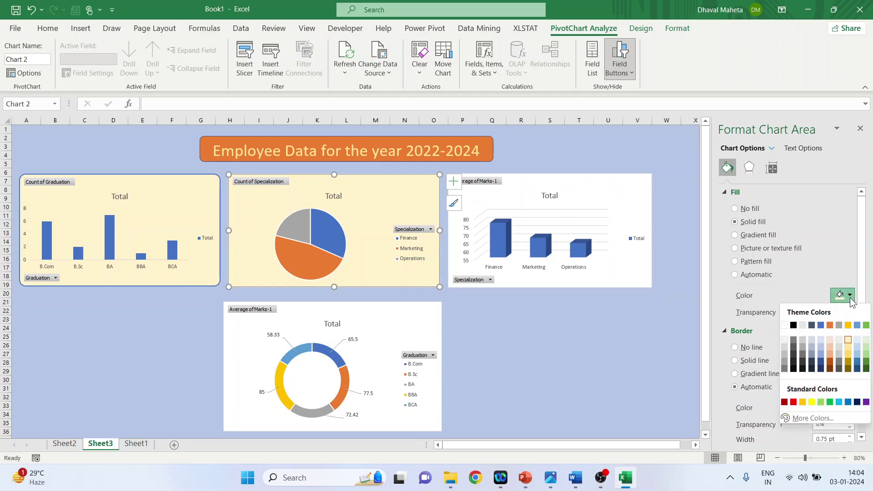
click(866, 347)
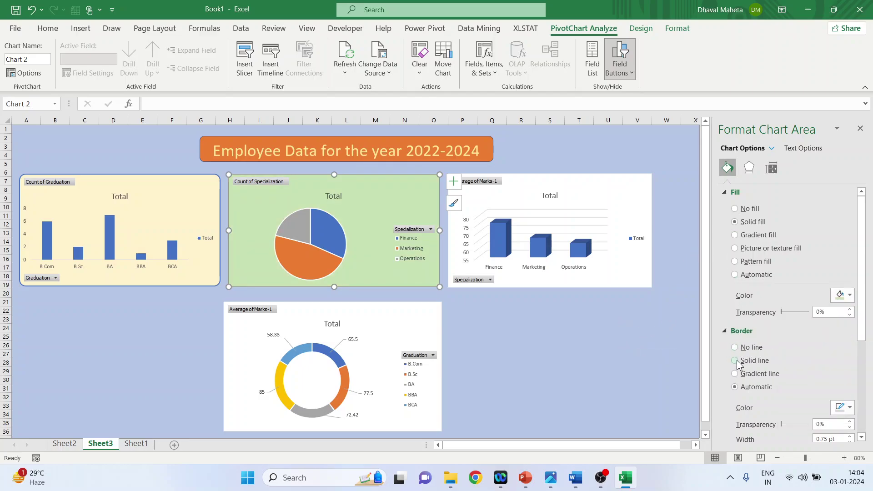
- Give the Count of Specialization chart a 1.75 pt solid line border with rounded corners
scroll(736, 363, down, 5)
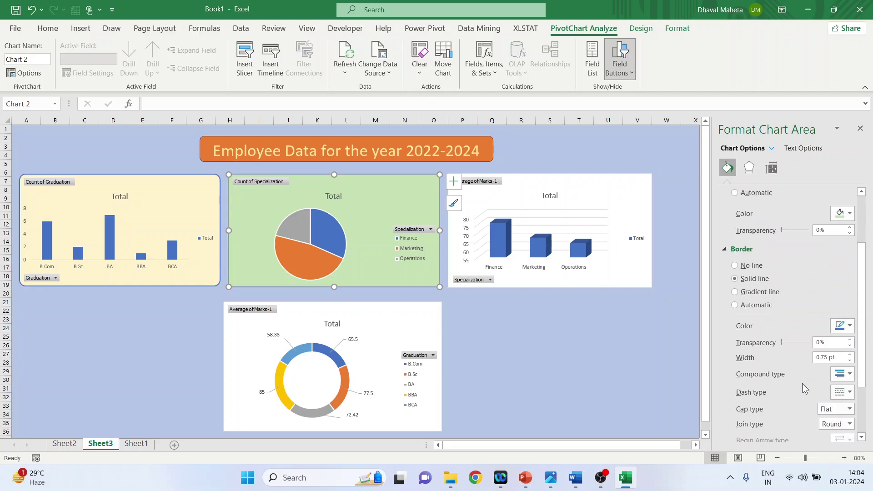
click(740, 431)
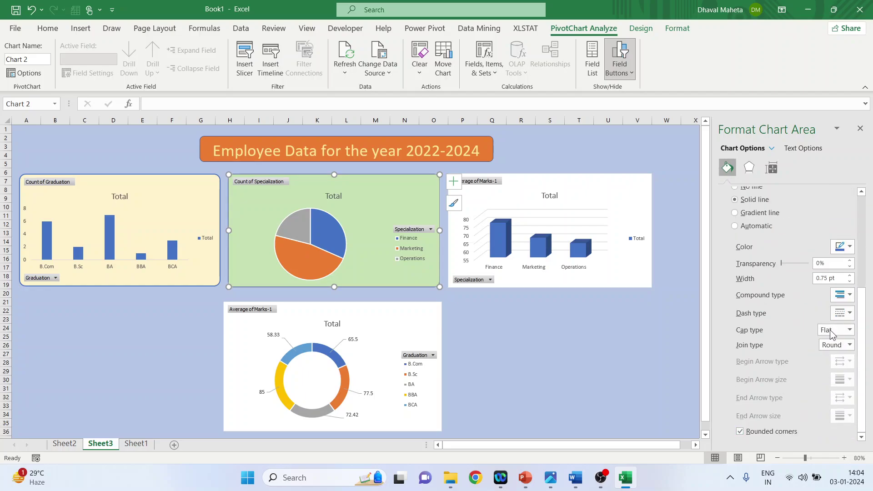
double_click(850, 275)
click(629, 336)
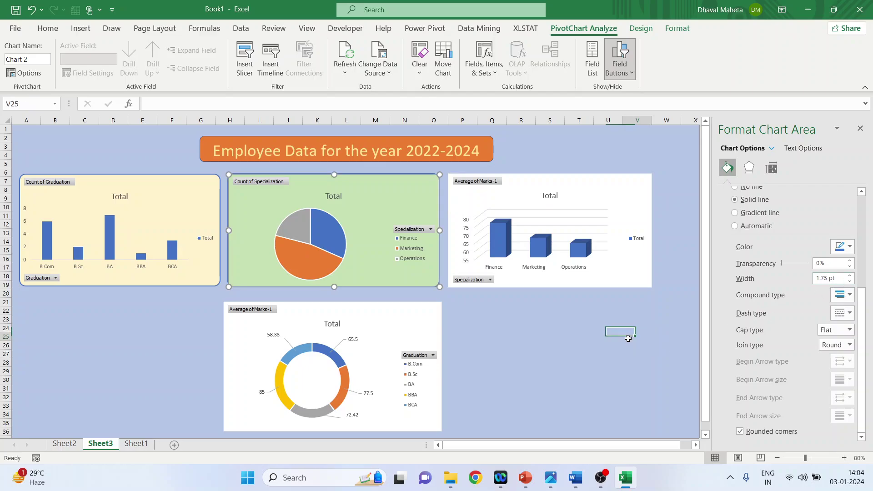
click(859, 129)
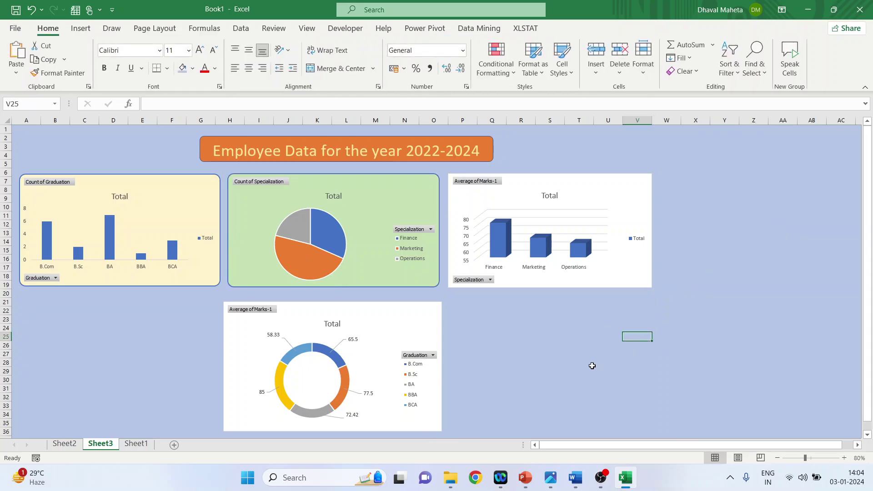
click(536, 372)
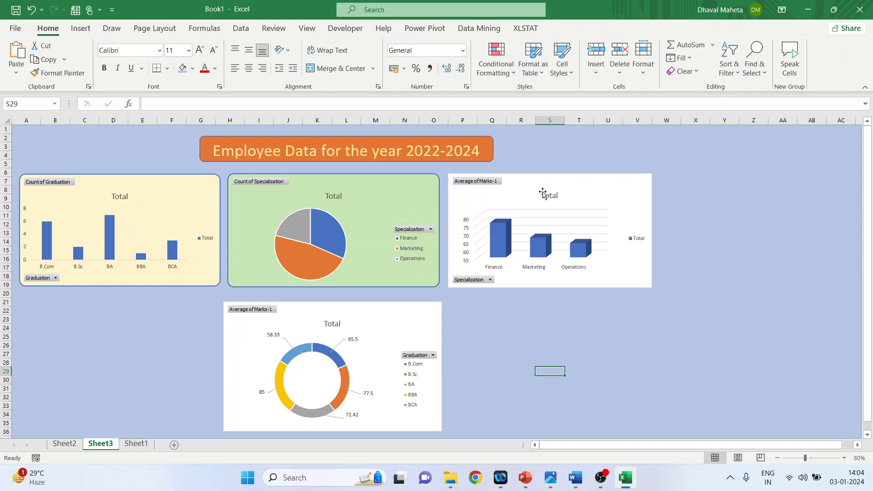
- Try to copy the Count of Specialization chart's formatting onto the Average of Marks-1 3-D column chart with Format Painter
double_click(372, 200)
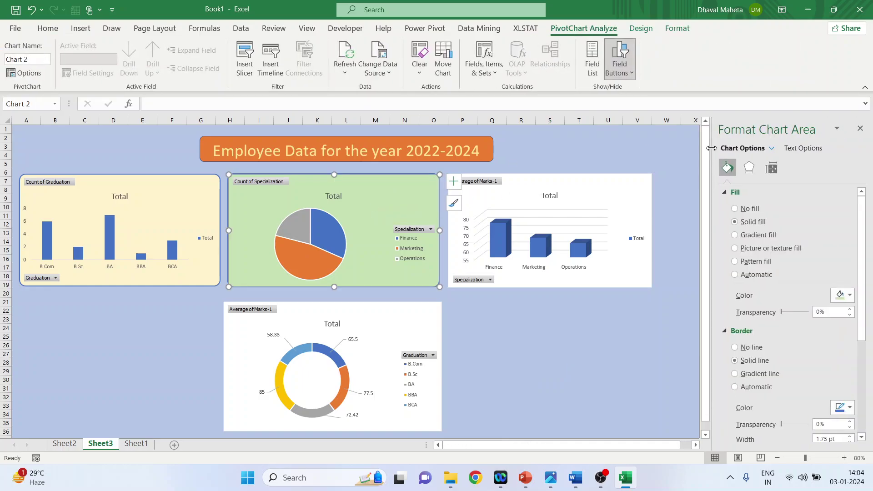
click(859, 128)
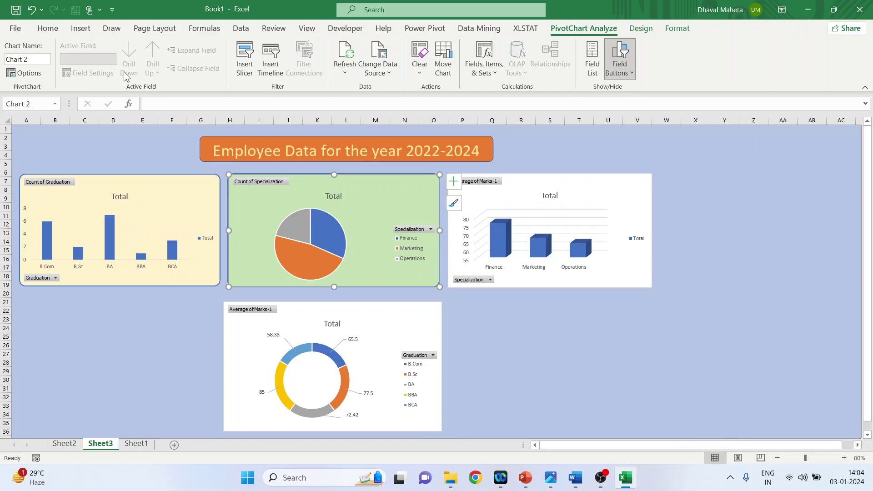
click(50, 31)
click(68, 72)
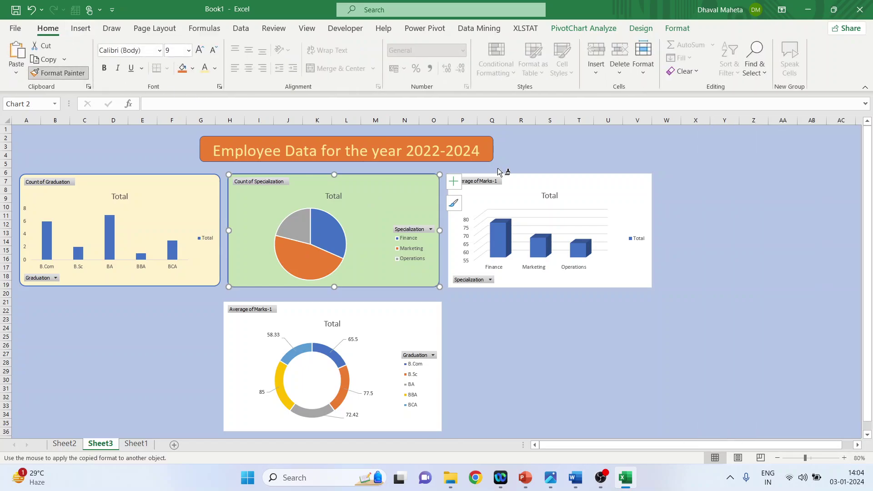
click(517, 187)
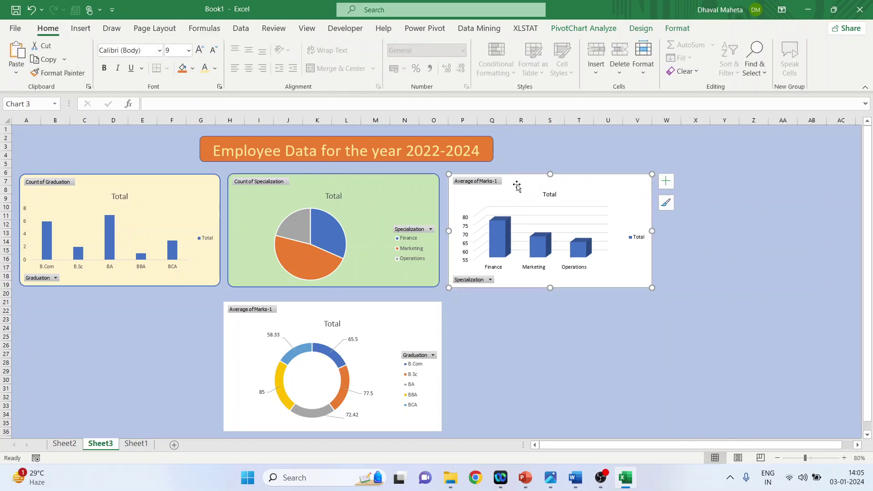
click(400, 198)
click(59, 72)
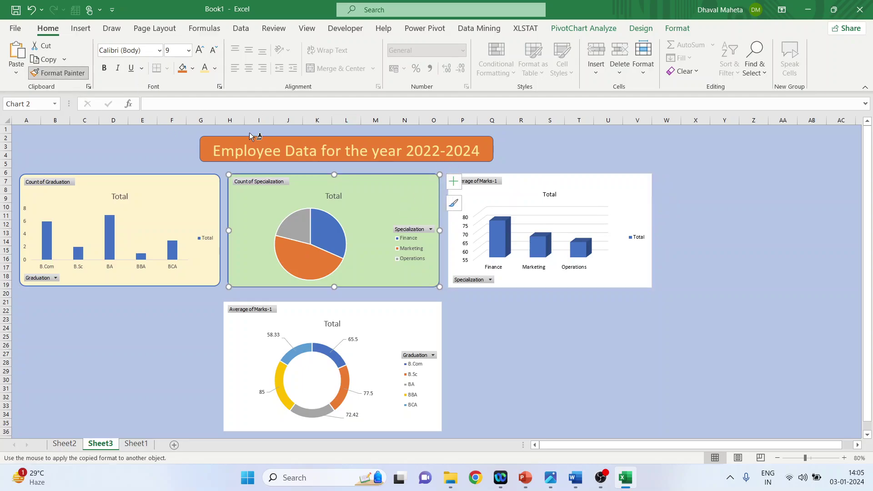
click(547, 188)
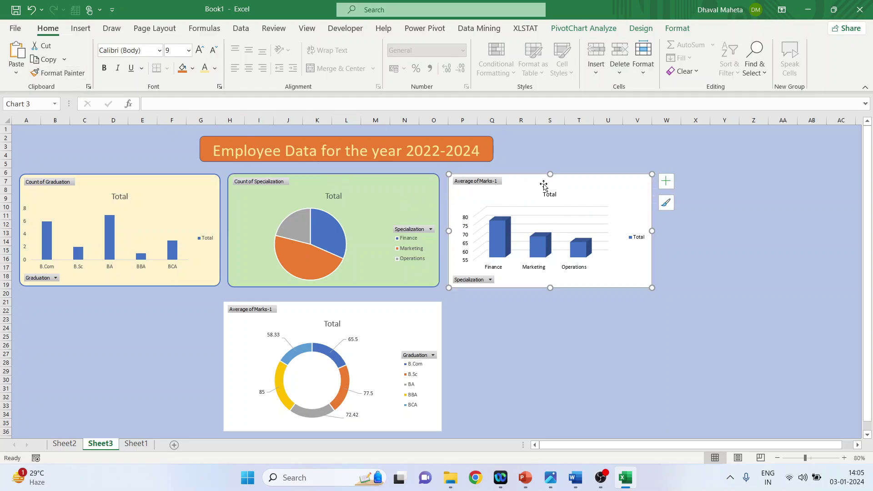
- Give the Average of Marks-1 3-D column chart area a solid fill in the 60% lighter gold theme tint
double_click(538, 187)
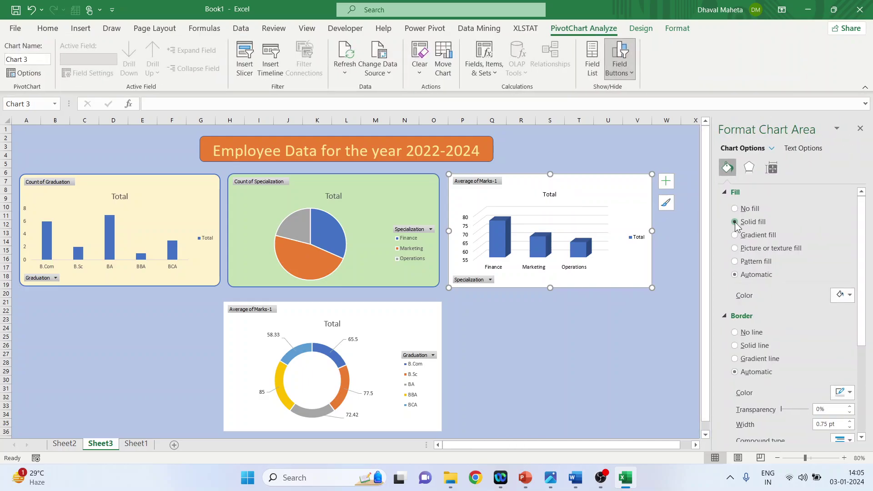
click(735, 222)
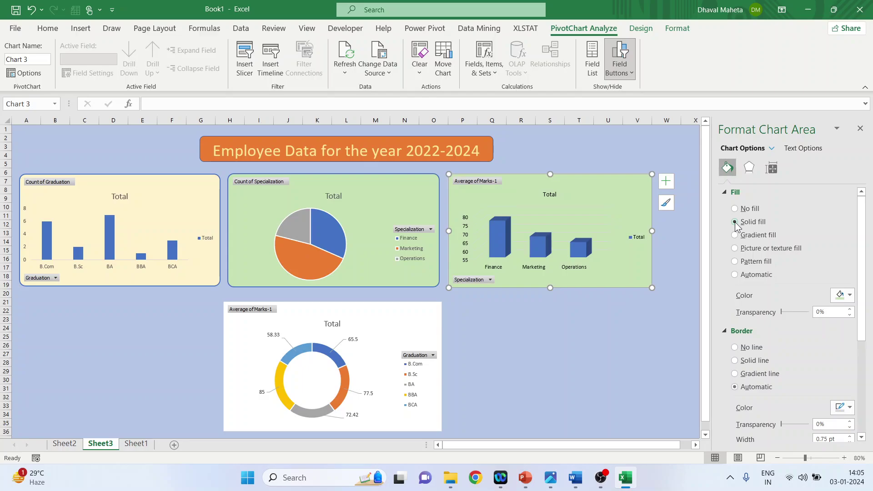
click(849, 295)
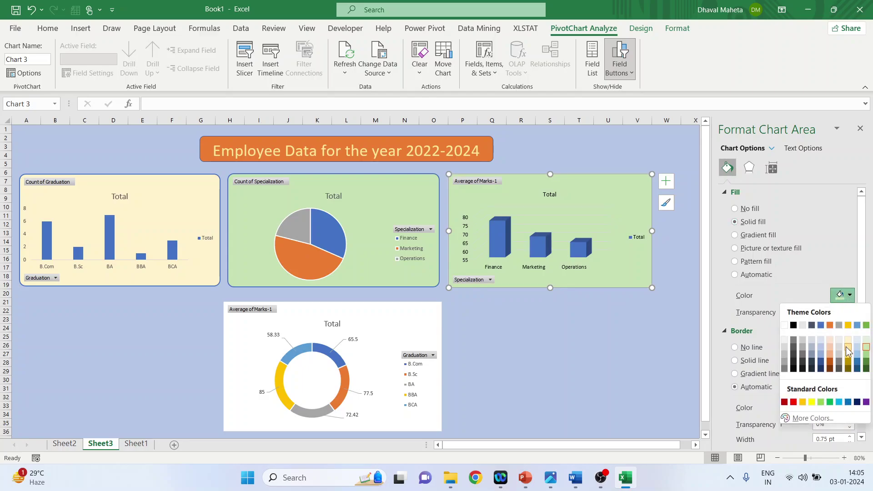
click(846, 347)
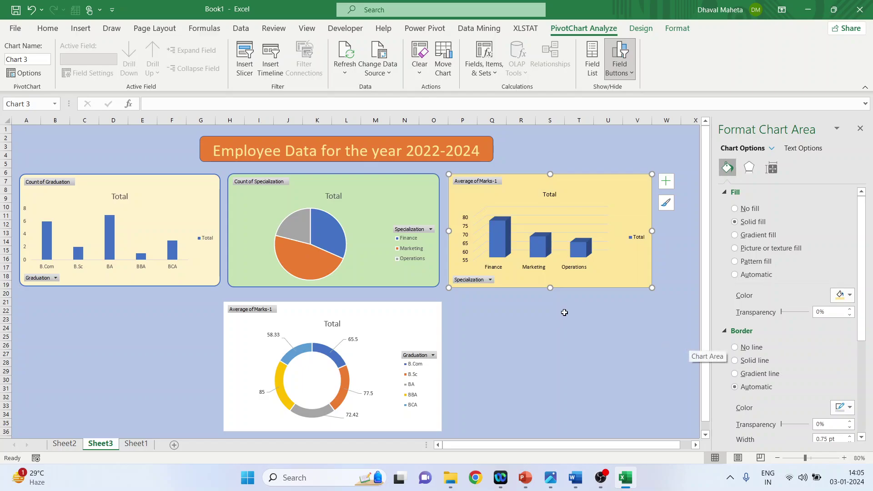
- Set the major gridlines of the Average of Marks-1 3-D column chart to no line
click(595, 220)
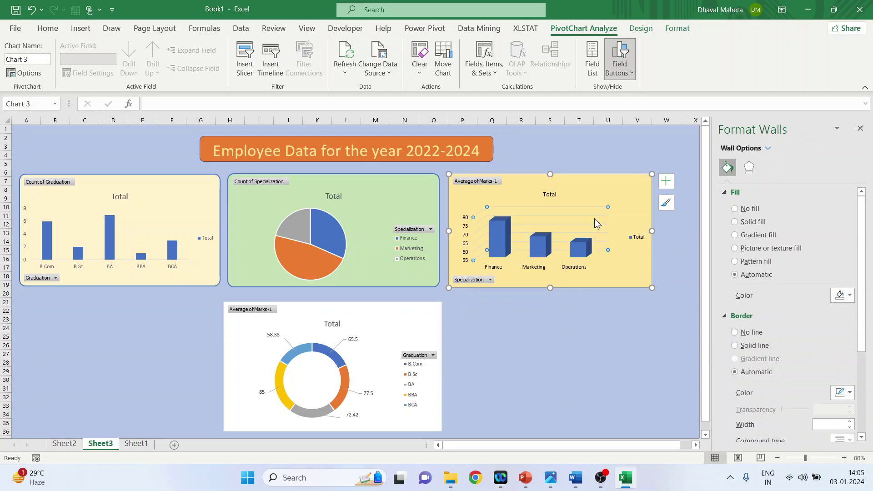
click(583, 224)
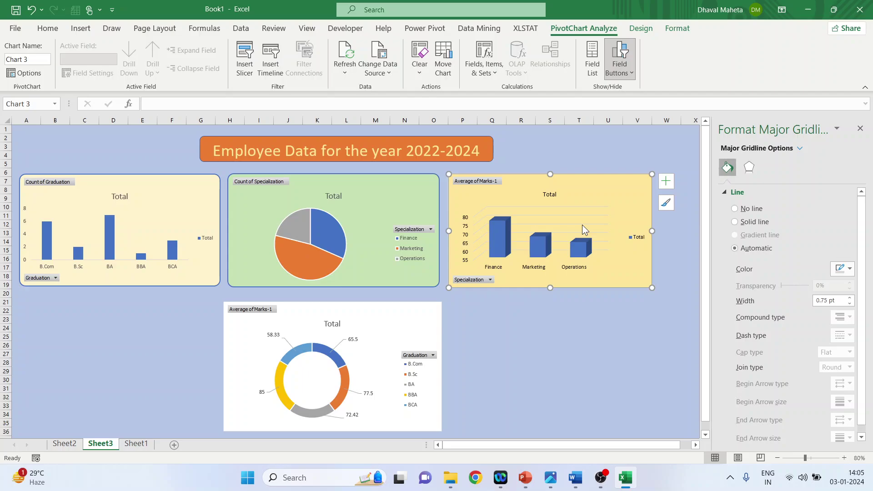
click(859, 128)
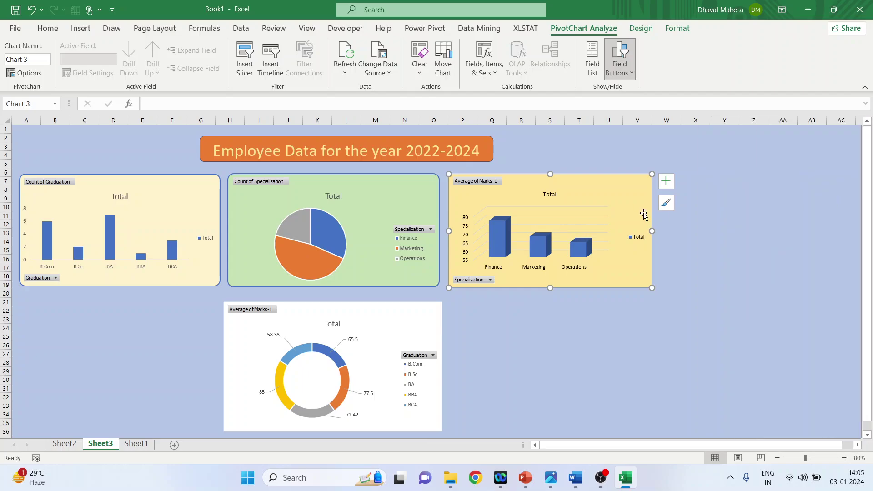
double_click(577, 224)
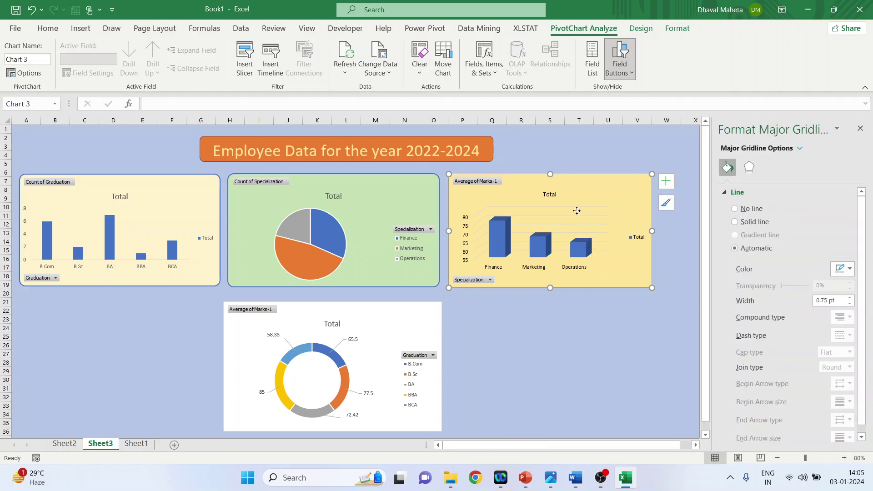
click(576, 211)
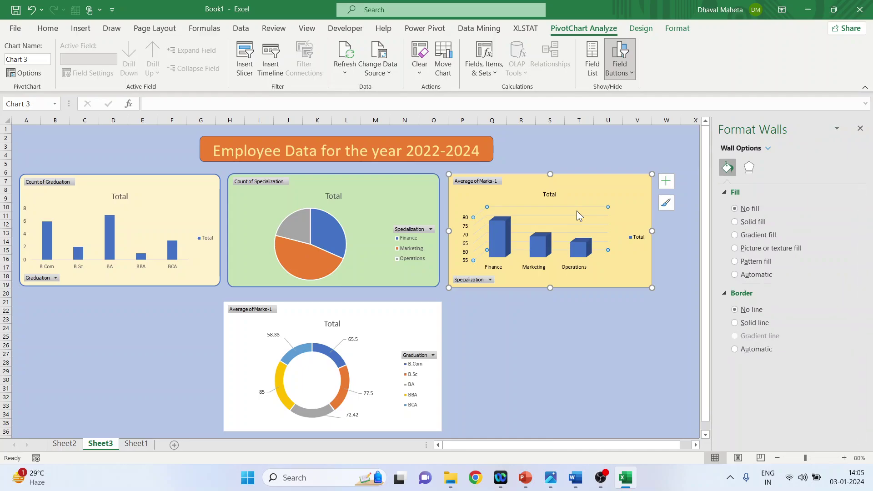
click(580, 222)
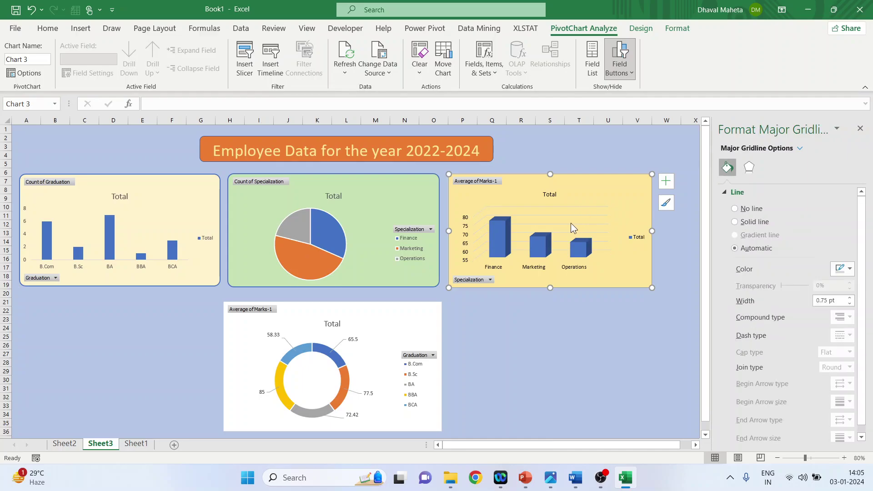
click(735, 209)
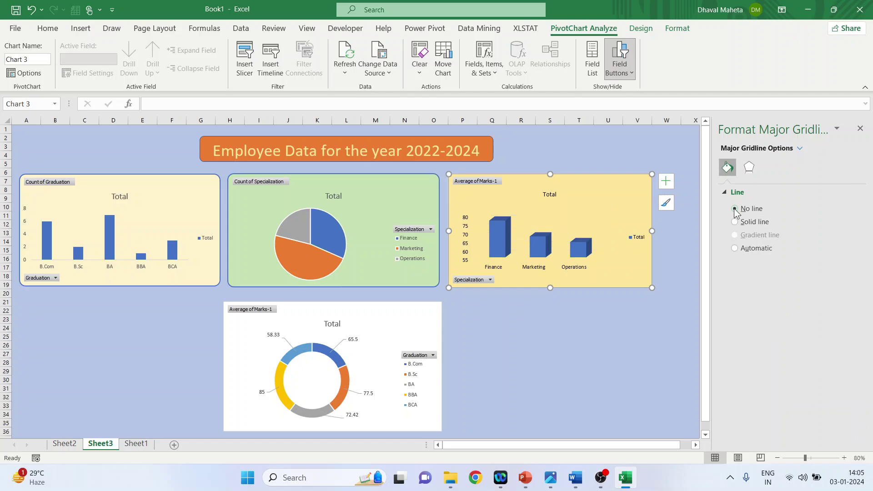
click(859, 131)
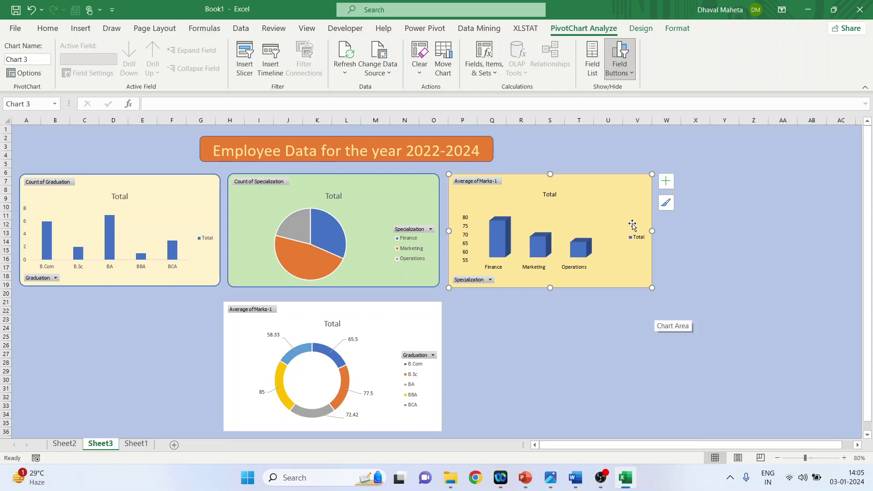
click(618, 207)
click(625, 333)
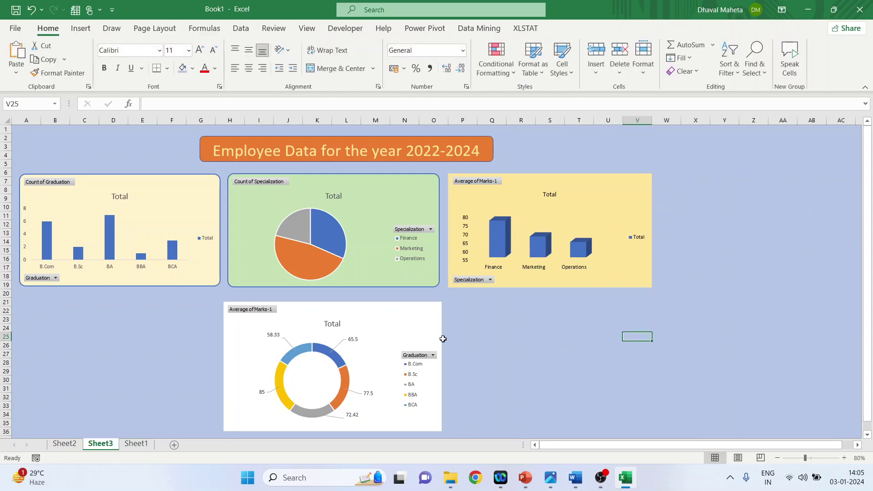
- Give the Average of Marks-1 doughnut chart area a solid fill in the 10% darker light gray theme shade
click(400, 325)
double_click(400, 325)
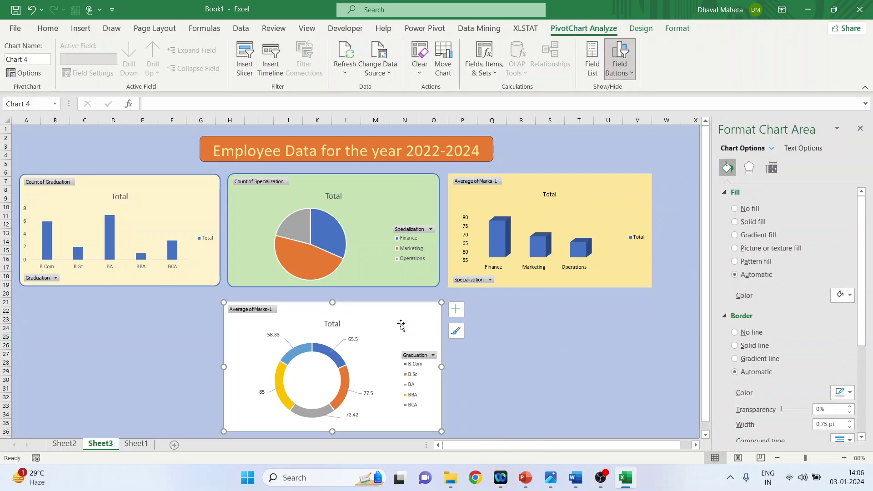
click(735, 222)
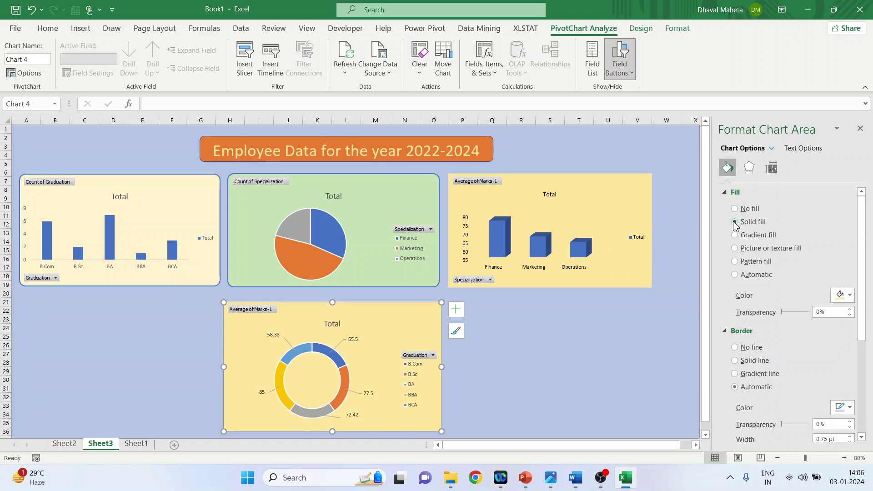
click(849, 295)
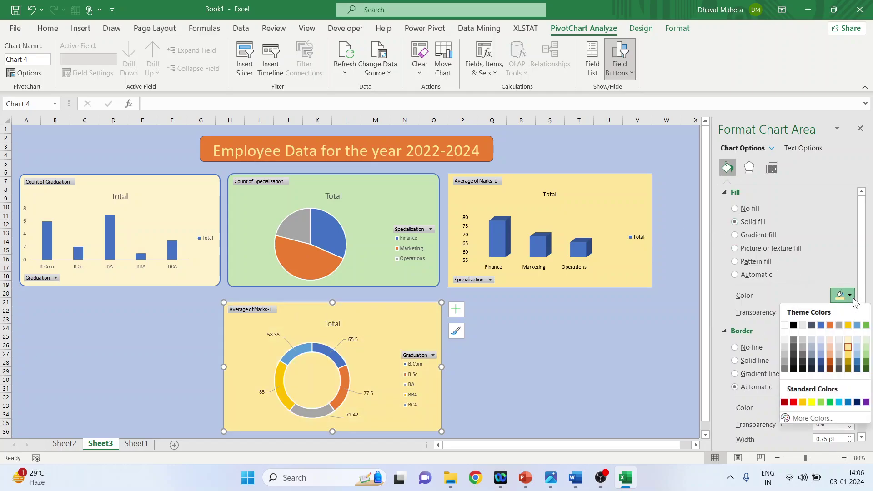
click(803, 342)
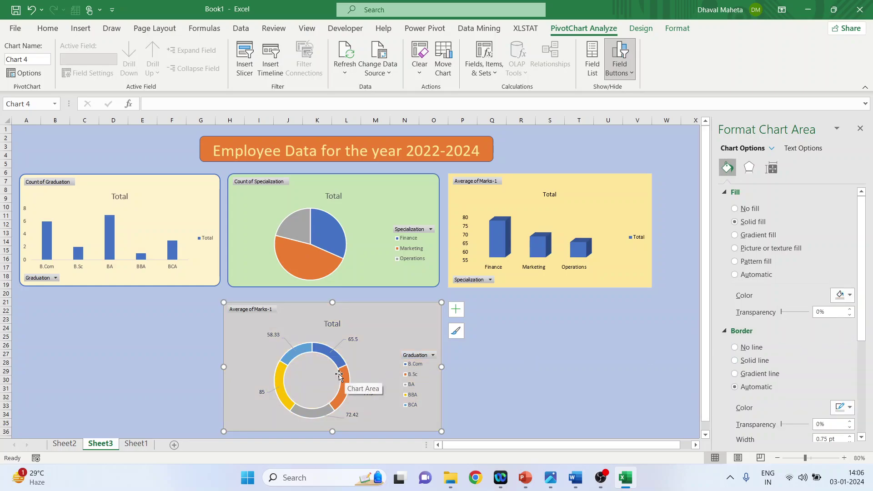
- Give the Average of Marks-1 doughnut chart a 1.25 pt solid black border with rounded corners
click(735, 361)
scroll(773, 377, down, 3)
scroll(812, 383, down, 2)
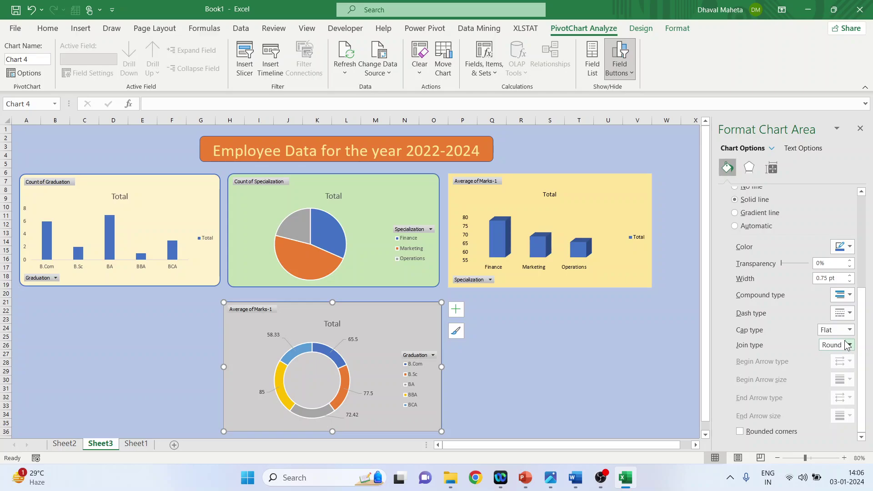
click(740, 431)
click(849, 247)
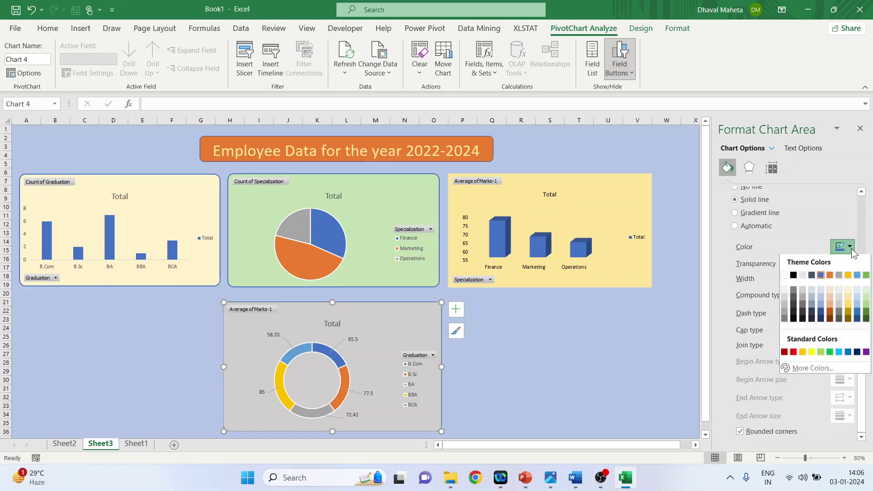
click(794, 277)
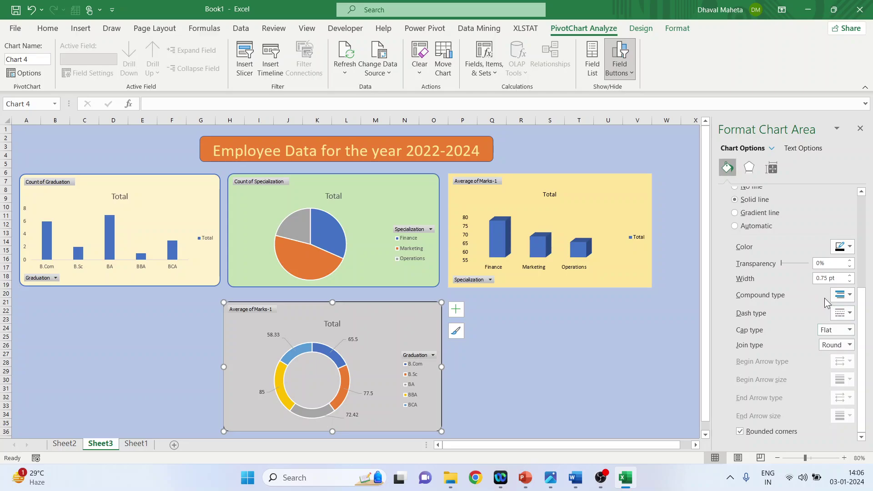
click(849, 274)
click(849, 274)
click(850, 275)
click(849, 274)
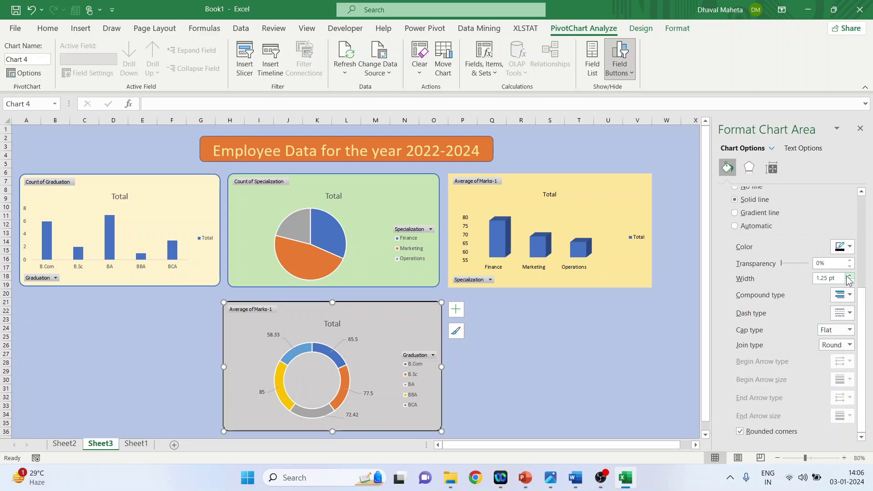
click(587, 353)
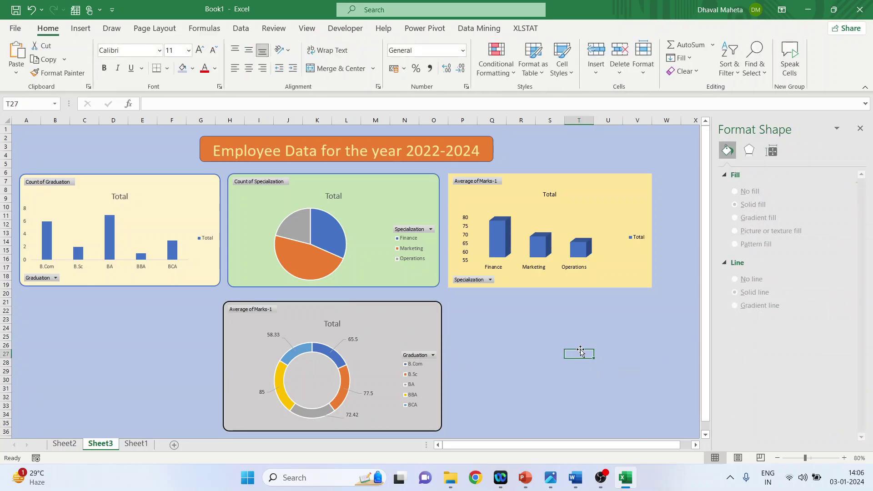
- Give the Average of Marks-1 3-D column chart a thicker solid black border with rounded corners
click(580, 208)
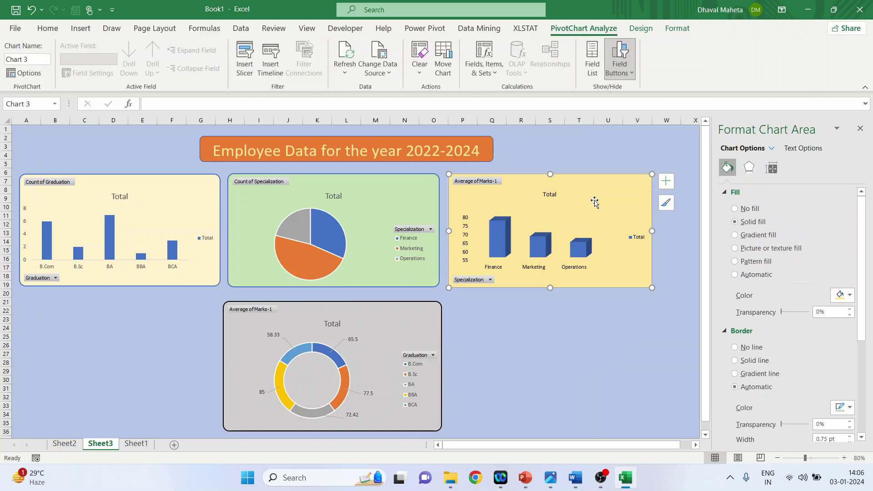
click(734, 360)
scroll(808, 370, down, 5)
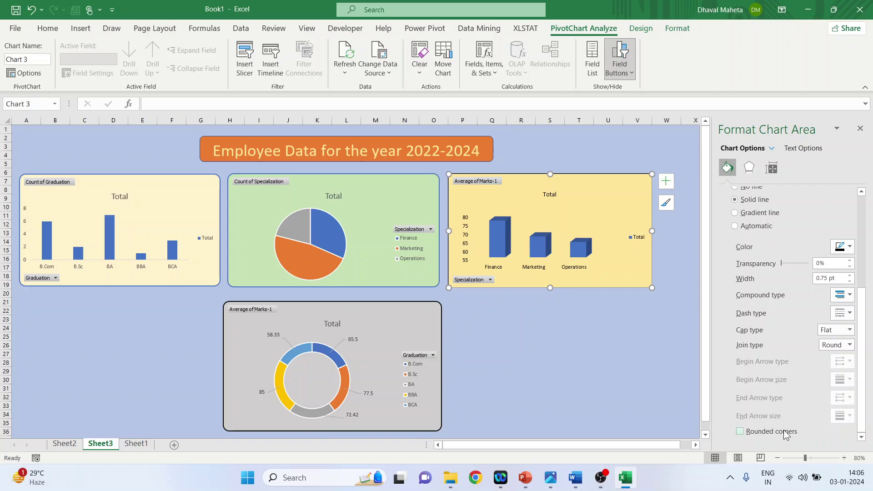
click(740, 431)
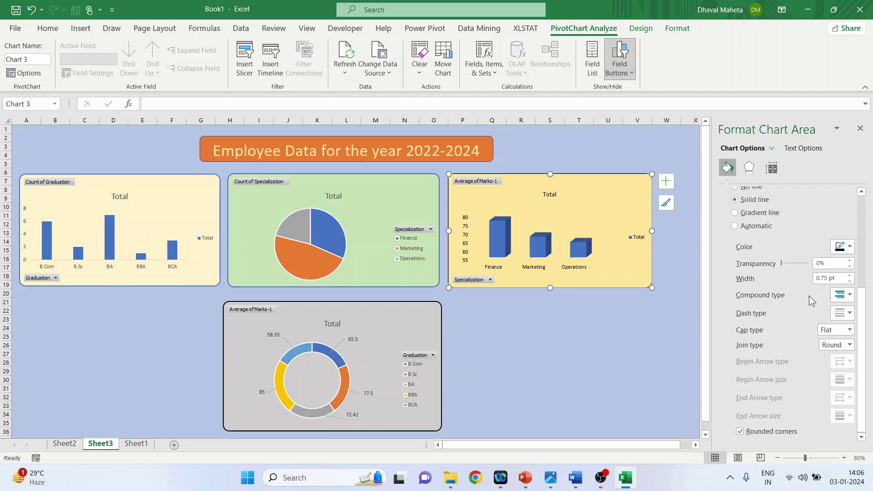
click(849, 275)
click(850, 274)
click(609, 354)
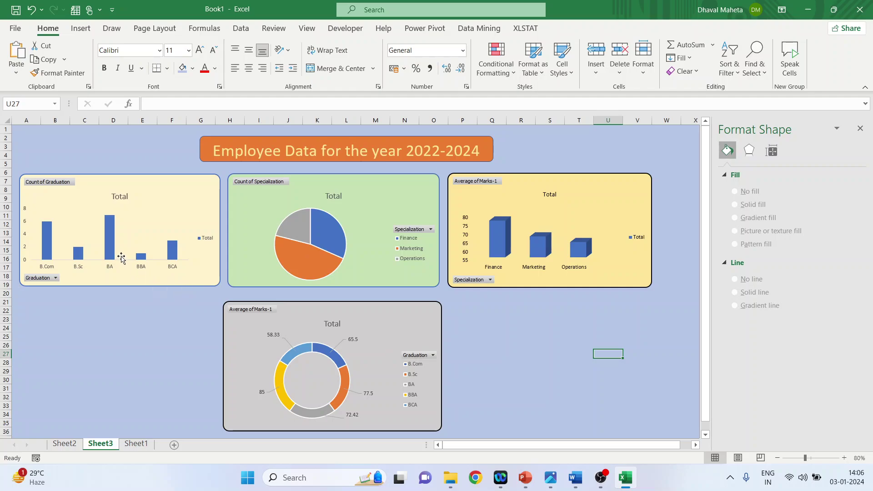
- Apply an outer shadow offset straight down to the Count of Graduation columns and colour it with the orange theme colour
mouse_move(110, 241)
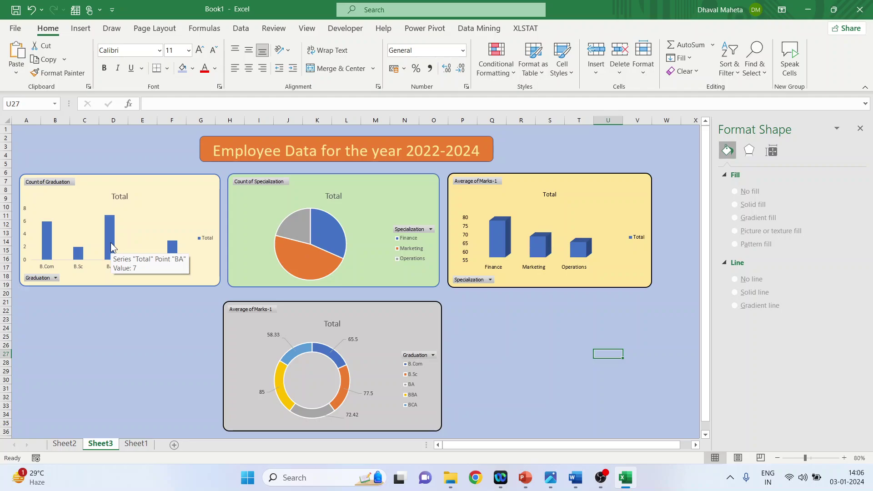
click(110, 242)
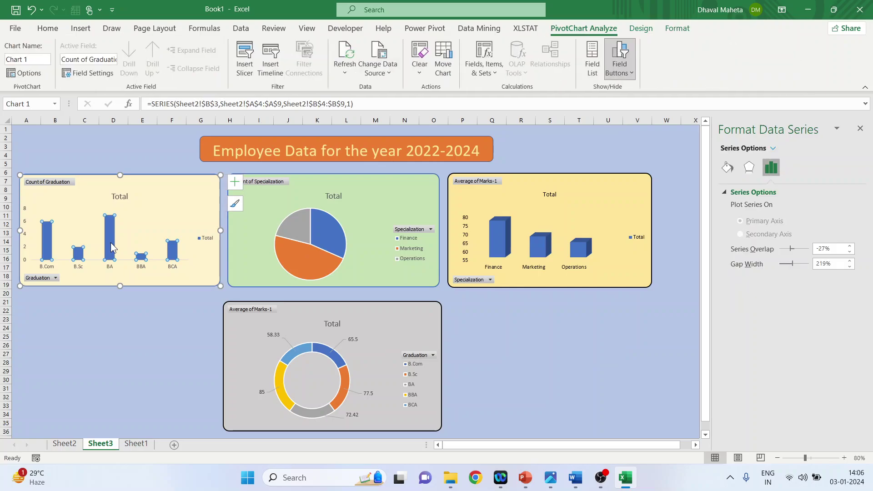
click(749, 167)
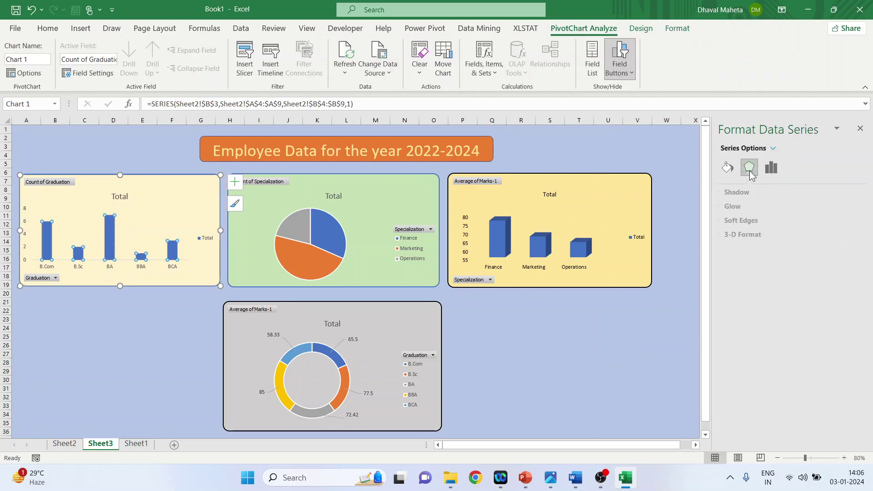
click(731, 193)
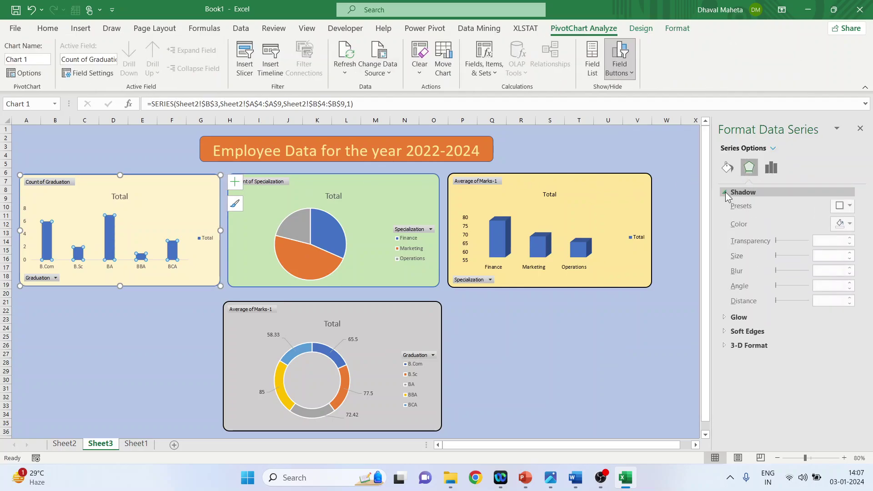
click(847, 210)
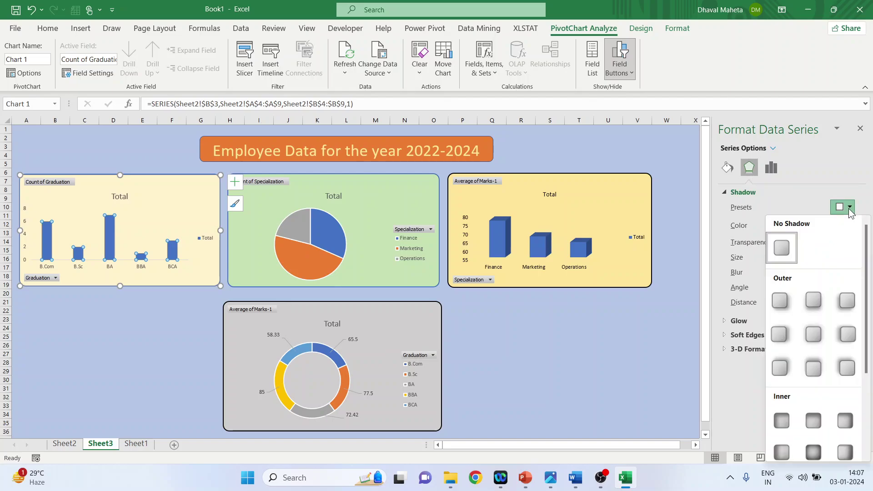
click(813, 301)
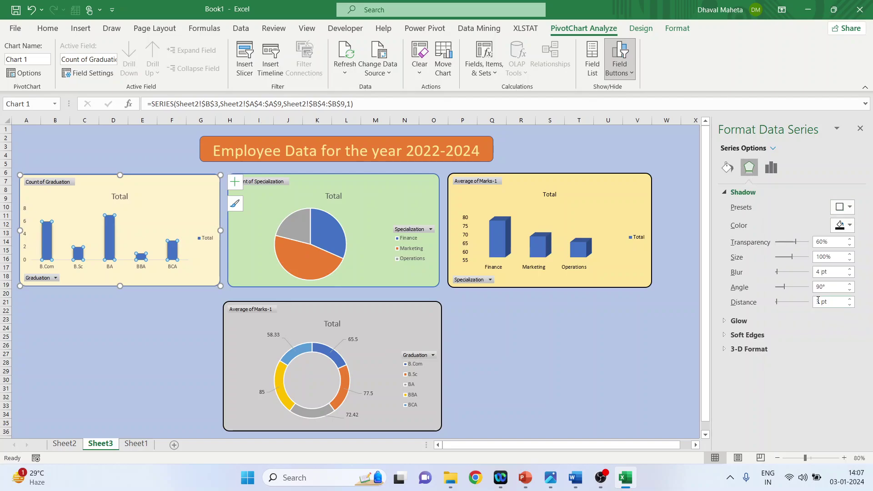
click(851, 230)
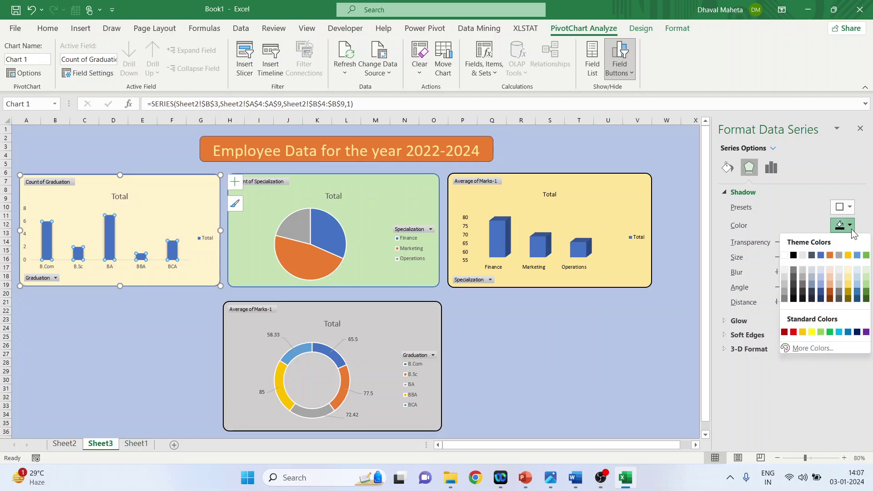
click(830, 255)
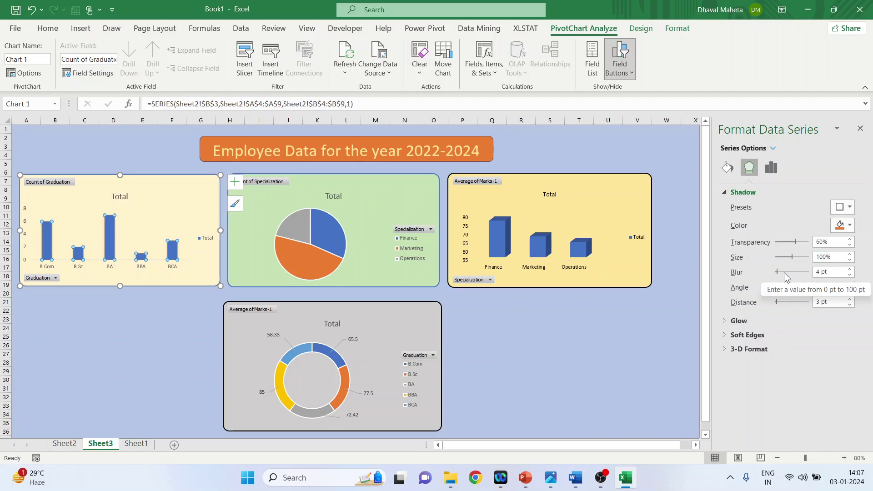
- Set the Count of Graduation columns' shadow to about 106% size, 10 pt blur, 73° angle and 30 pt distance
drag(791, 258, 793, 258)
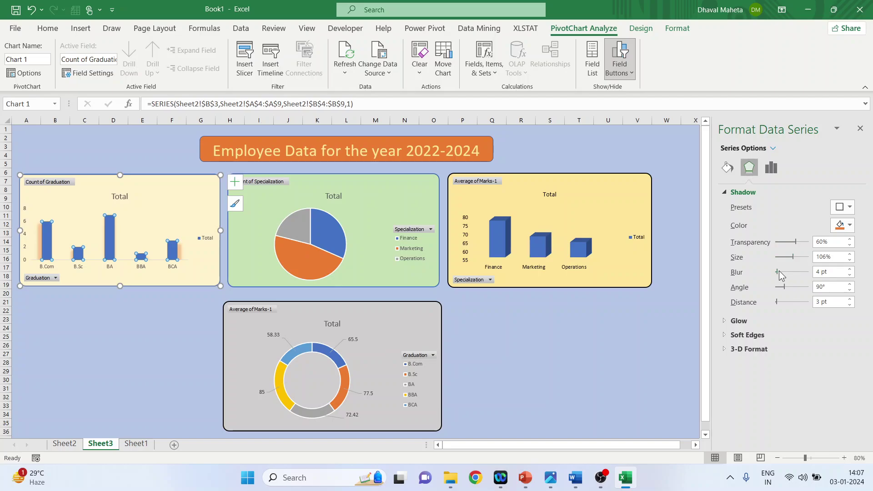
drag(778, 271, 779, 301)
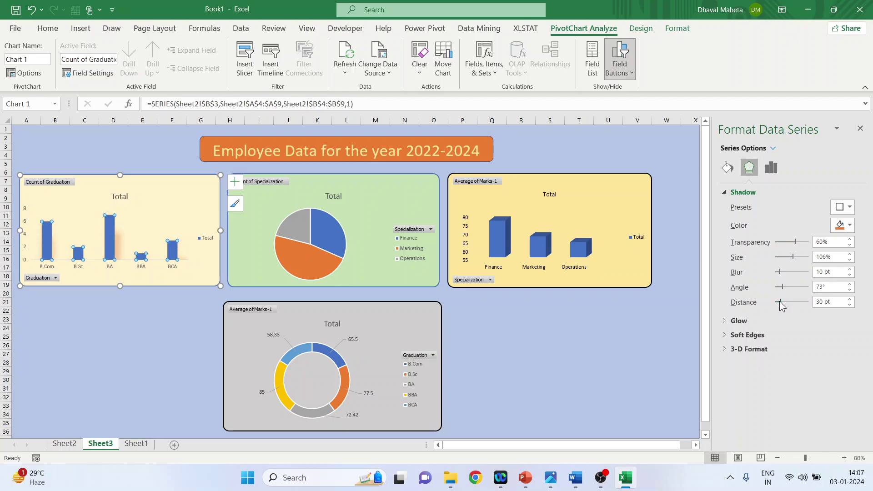
click(619, 337)
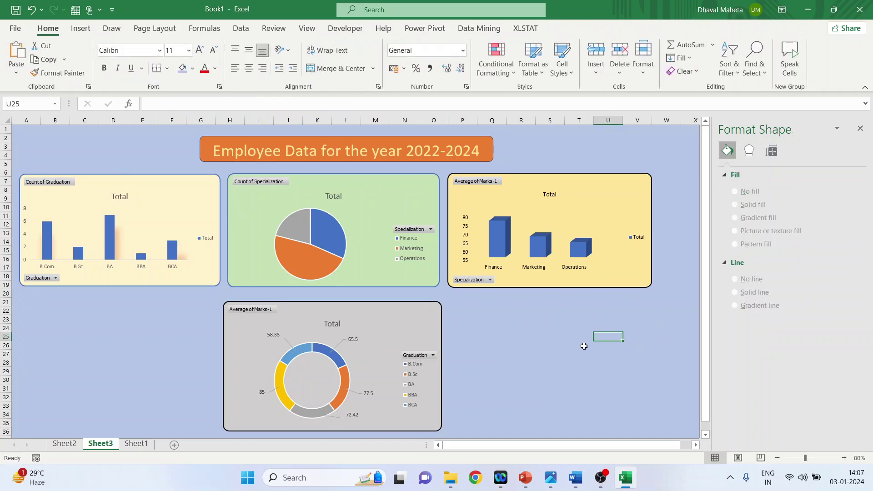
- Apply a 5 pt yellow glow variation to the Count of Specialization pie slices and increase the glow size slightly
click(321, 237)
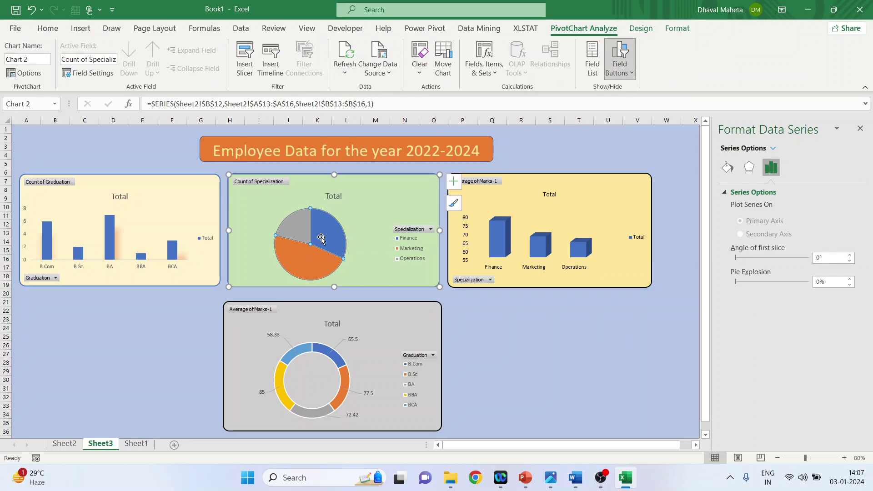
click(749, 170)
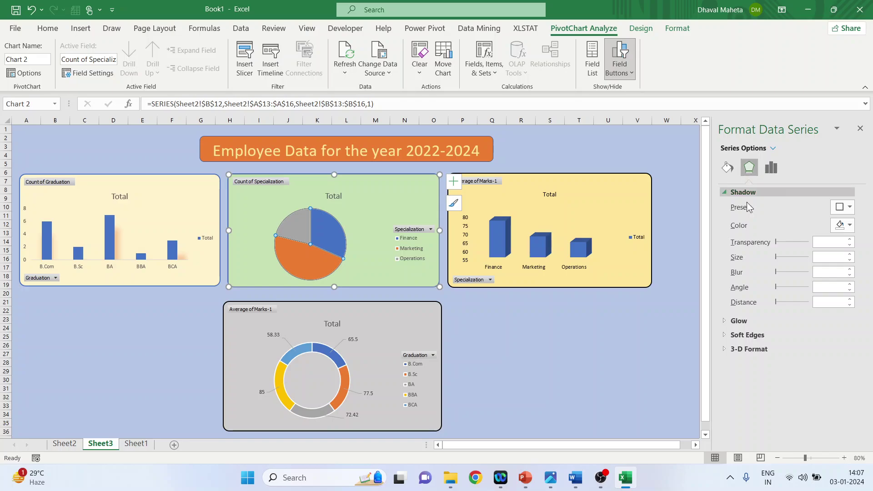
click(725, 193)
click(732, 208)
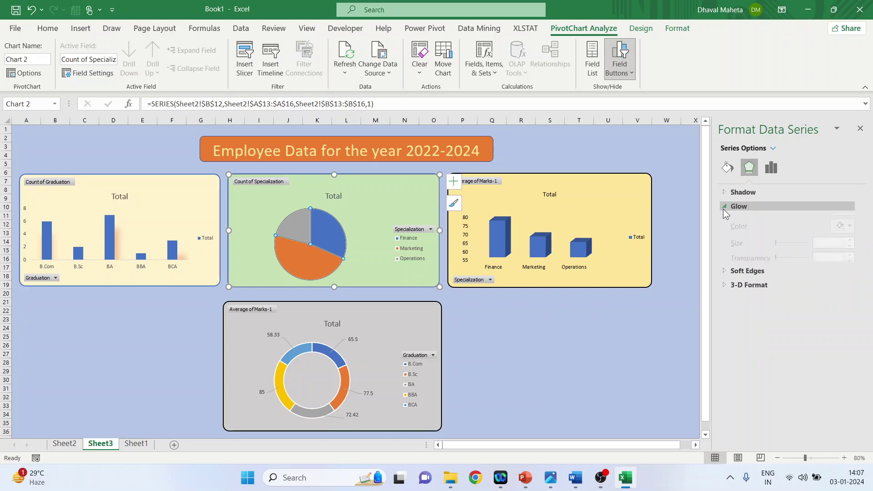
click(848, 222)
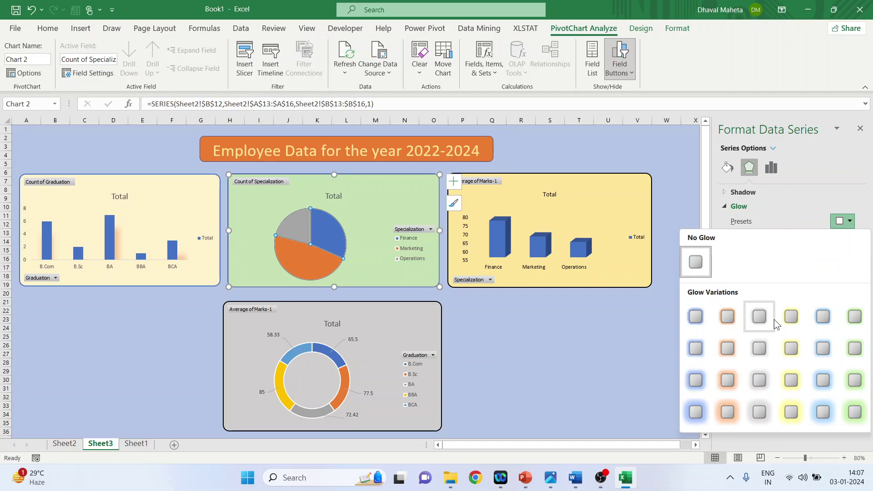
click(788, 320)
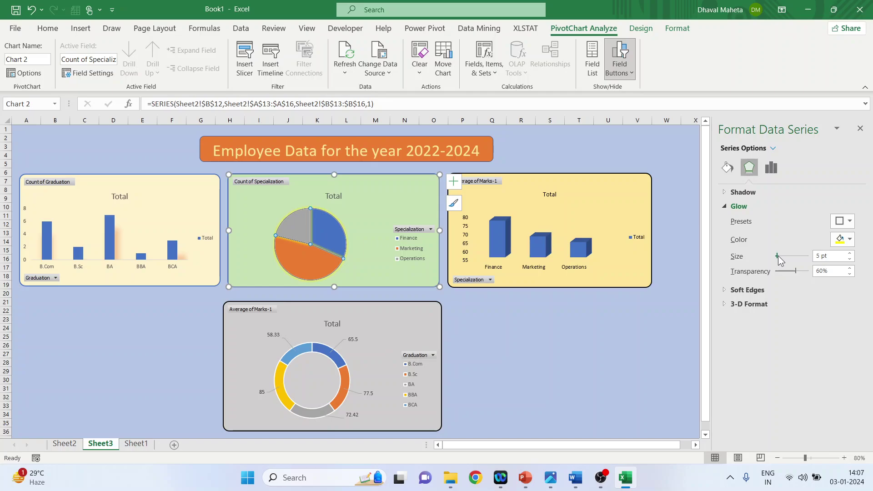
drag(779, 255, 778, 255)
click(588, 336)
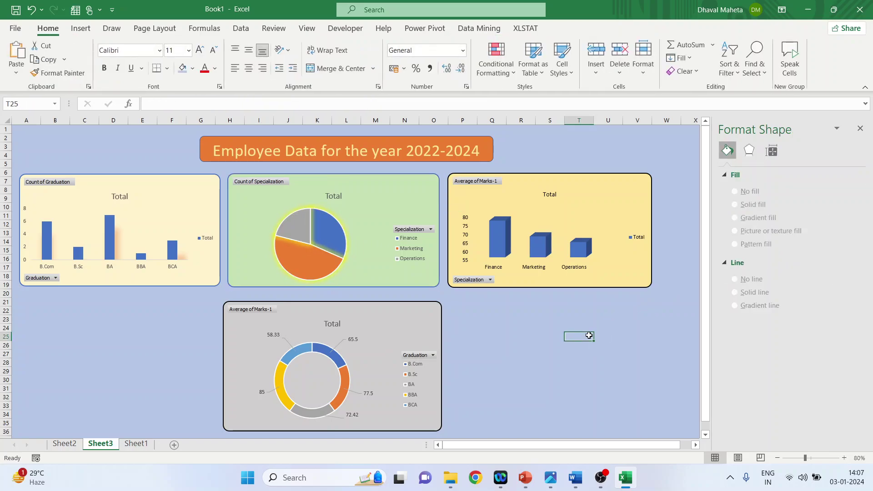
- Try pyramid and partial cone shapes on the Average of Marks-1 3-D columns, settling on the Cylinder column shape
click(499, 248)
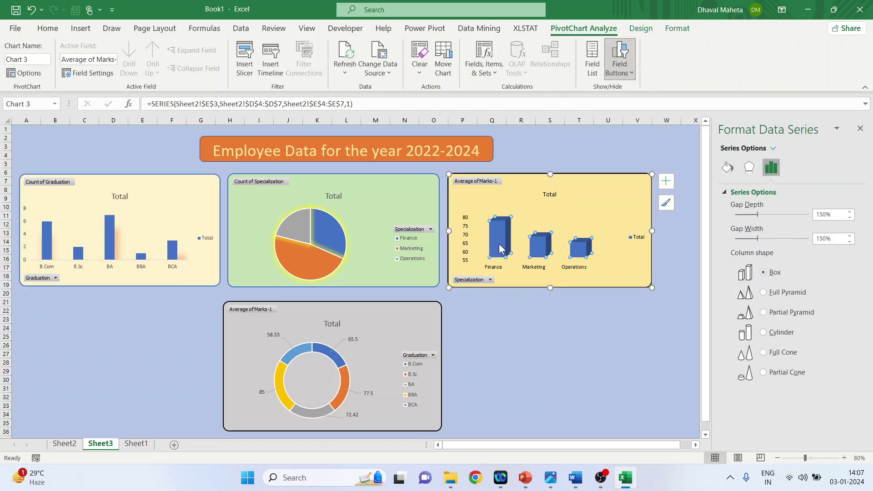
click(764, 294)
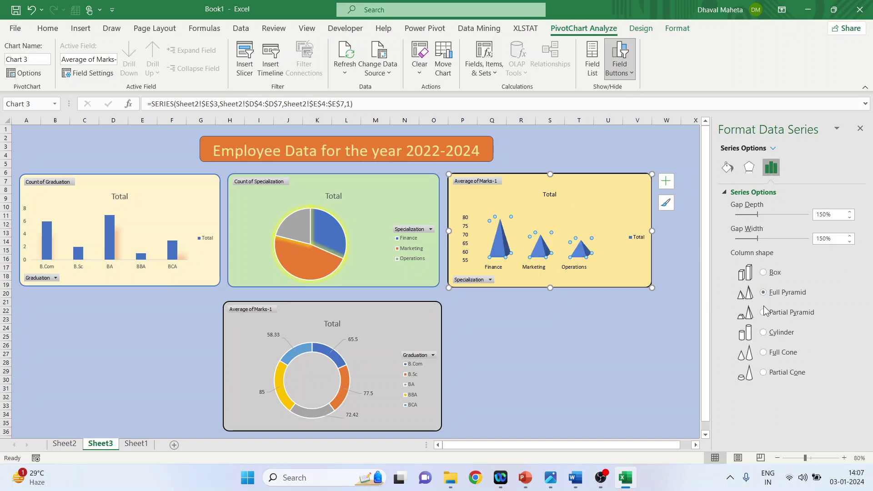
click(765, 313)
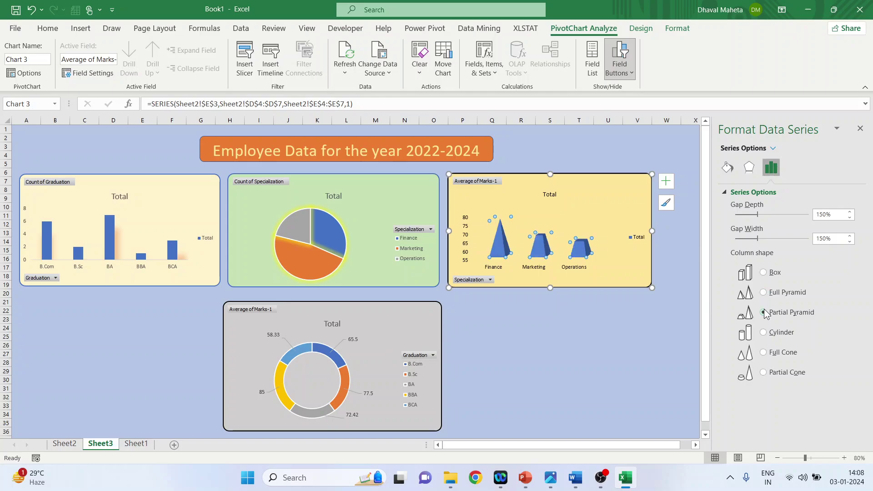
click(766, 334)
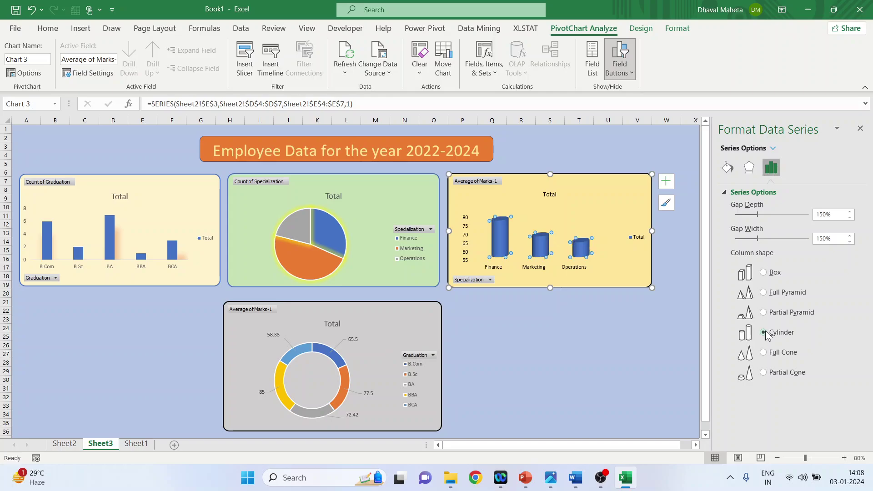
click(768, 373)
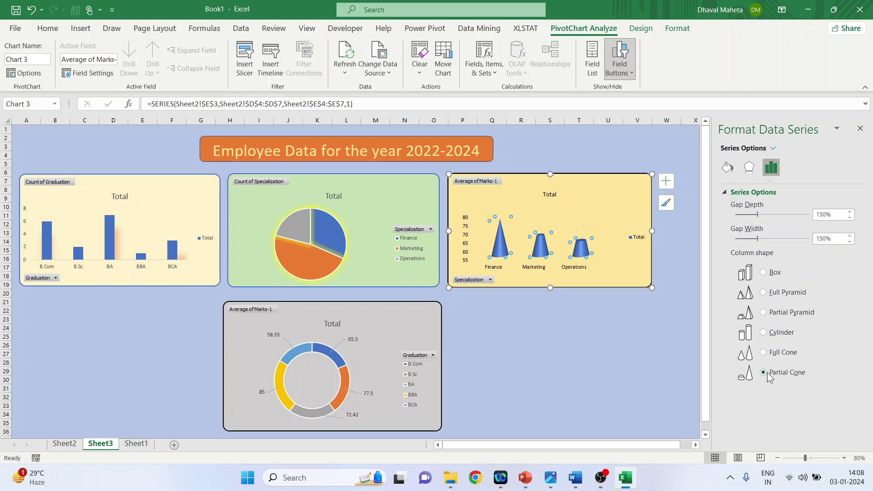
click(768, 337)
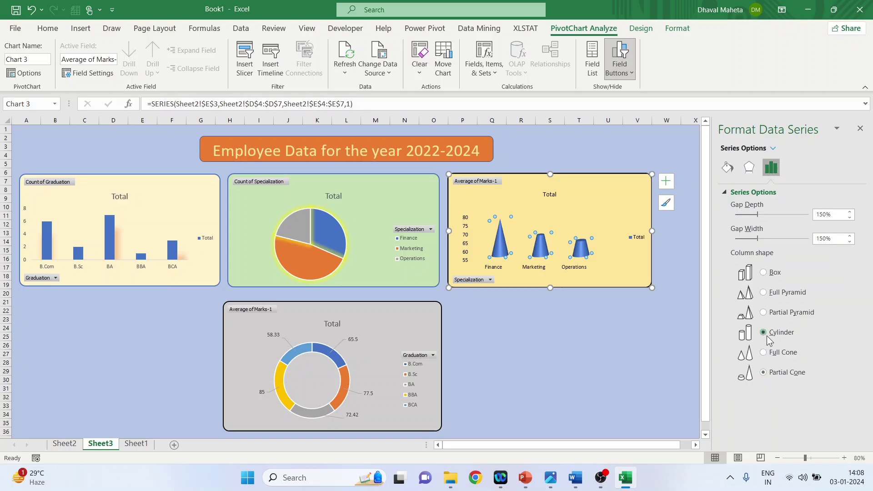
- Apply the first inner shadow preset to the Average of Marks-1 cylinder columns and change the shadow's theme colour
click(749, 169)
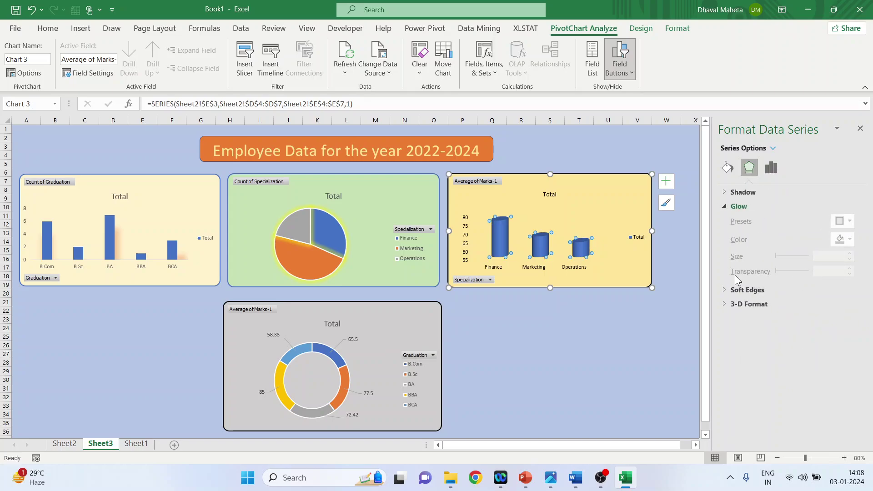
click(725, 205)
click(725, 195)
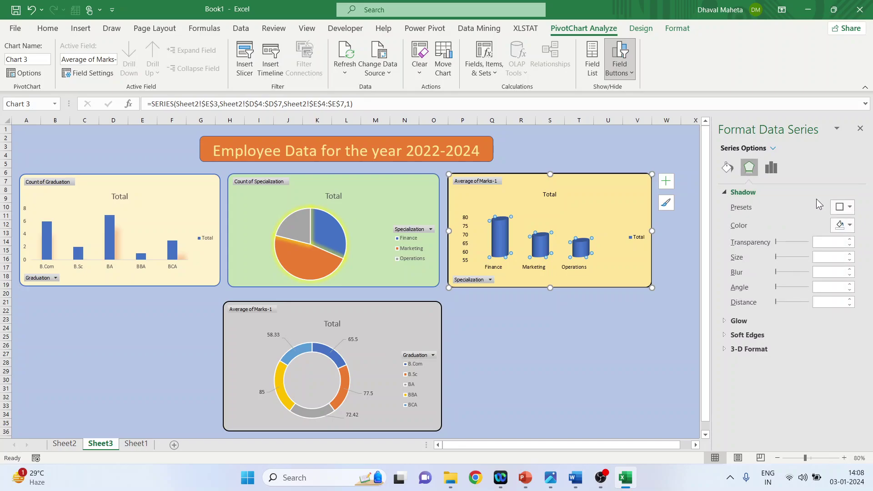
click(844, 207)
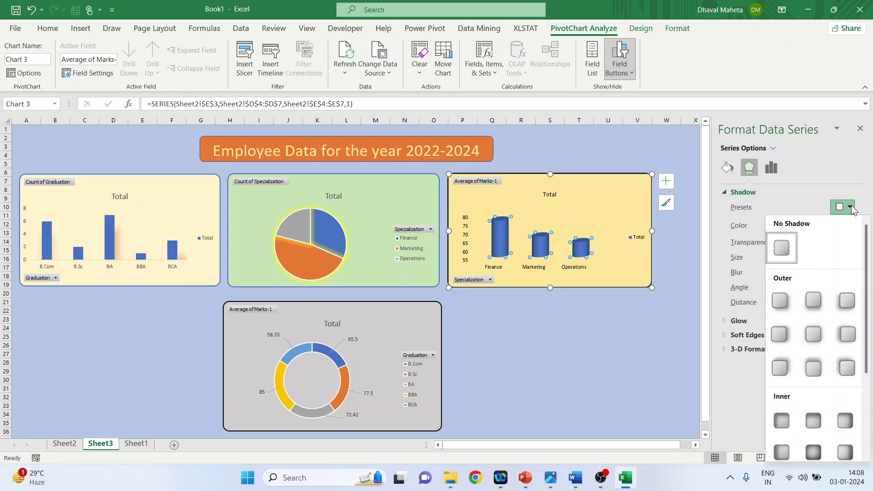
click(785, 413)
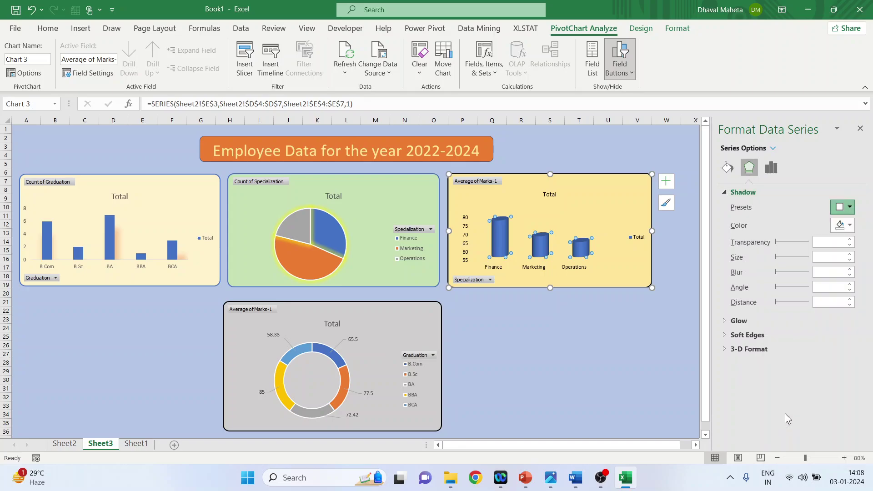
click(848, 231)
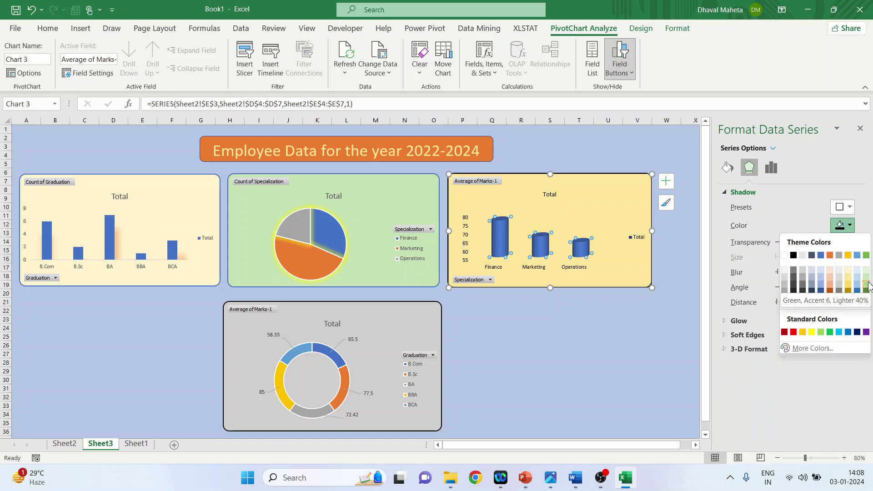
click(801, 277)
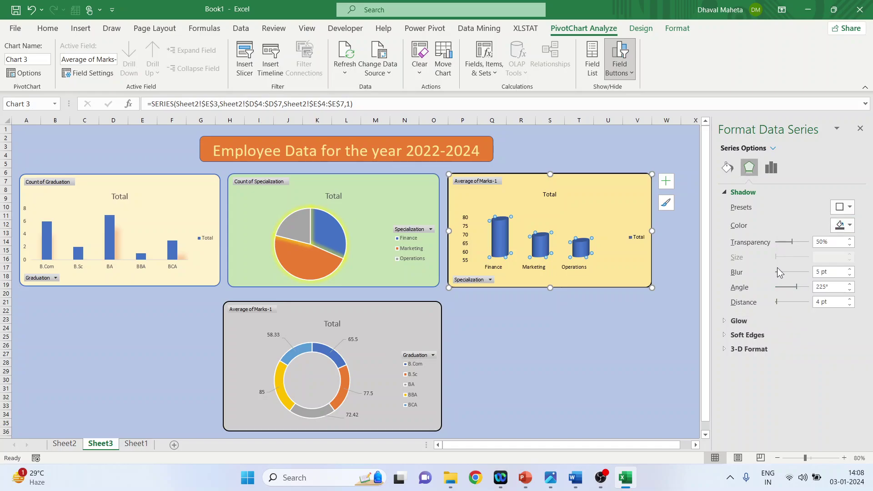
- Increase the cylinder columns' shadow blur to about 39 pt and adjust the shadow's angle and distance
drag(778, 271, 782, 272)
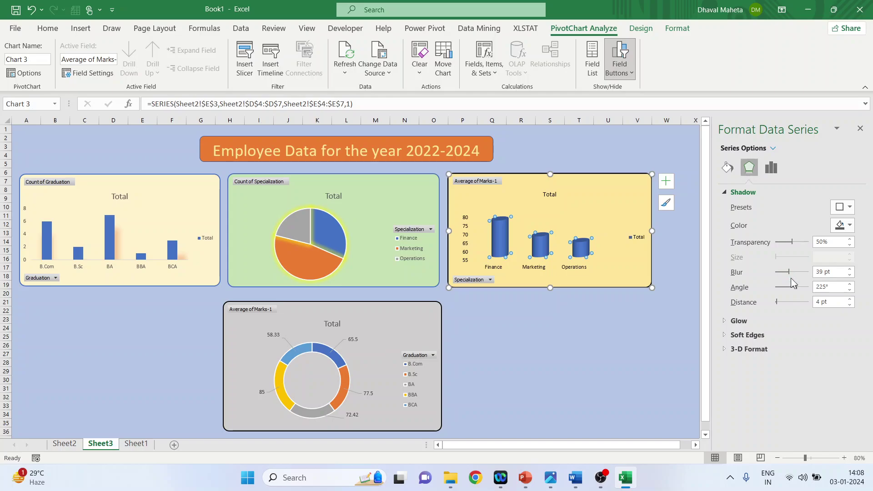
drag(795, 286, 783, 300)
click(726, 193)
- Give the Average of Marks-1 cylinder columns a top bevel with 6 pt width and 6 pt height
click(724, 206)
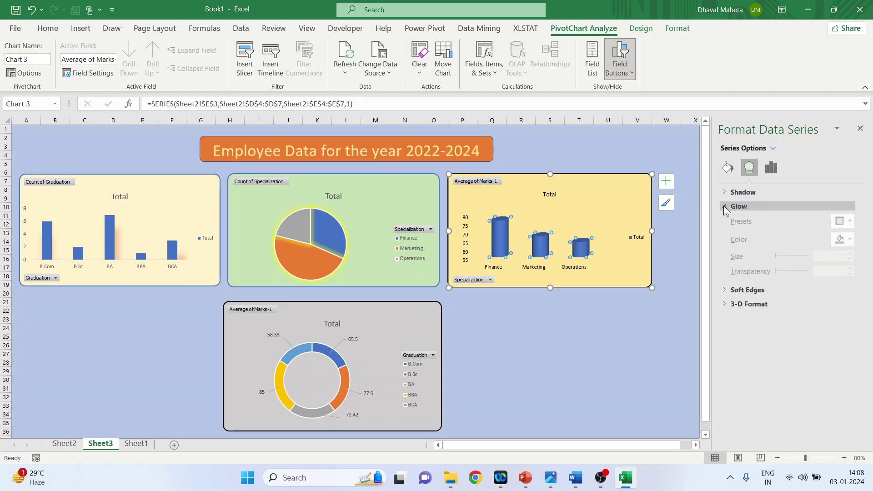
click(723, 206)
click(726, 220)
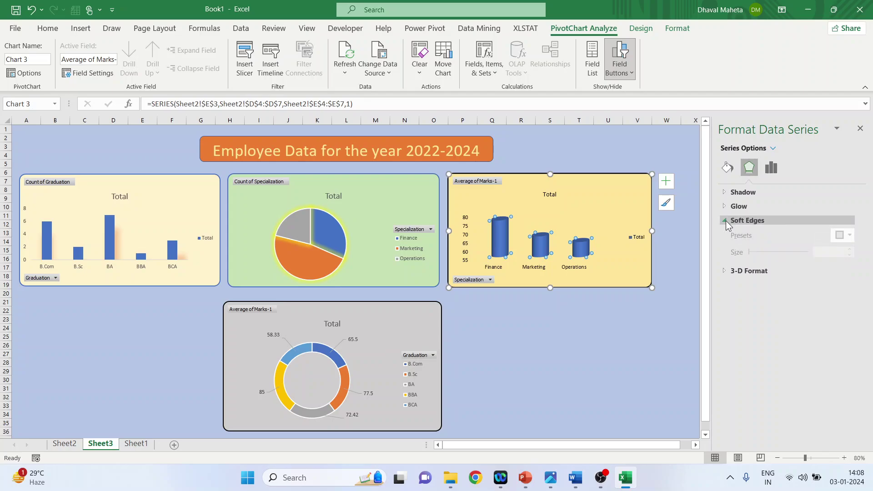
click(725, 220)
click(724, 233)
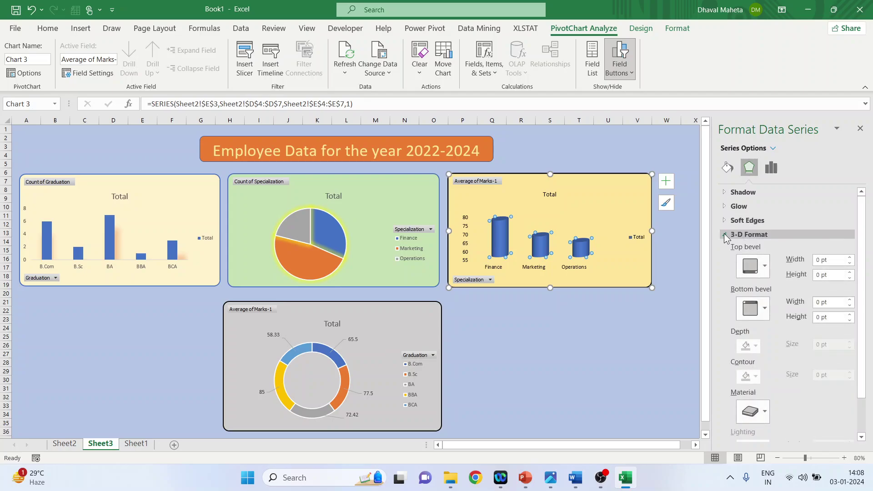
click(765, 269)
click(784, 364)
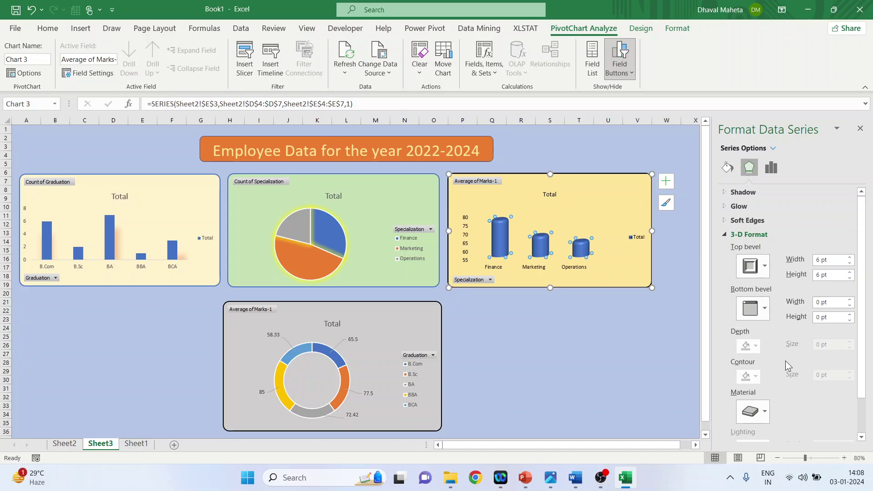
- Add a bottom bevel with 8 pt width and 6 pt height to the Average of Marks-1 cylinder columns
click(767, 309)
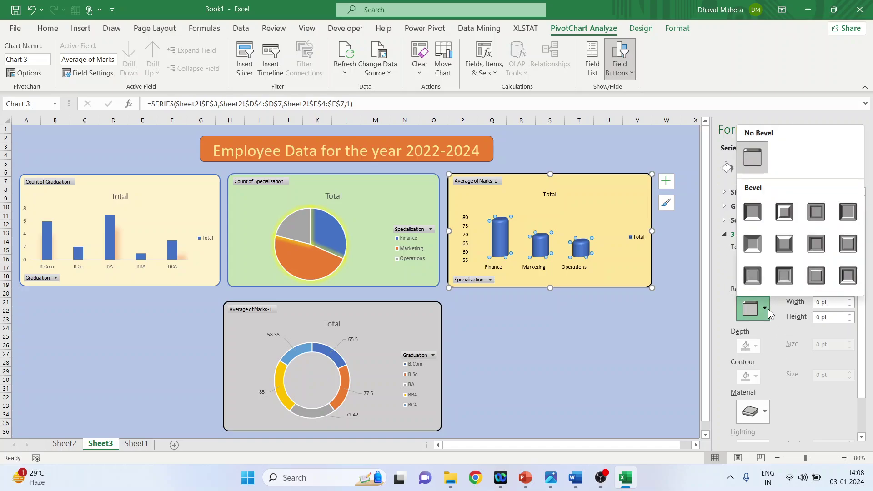
click(784, 277)
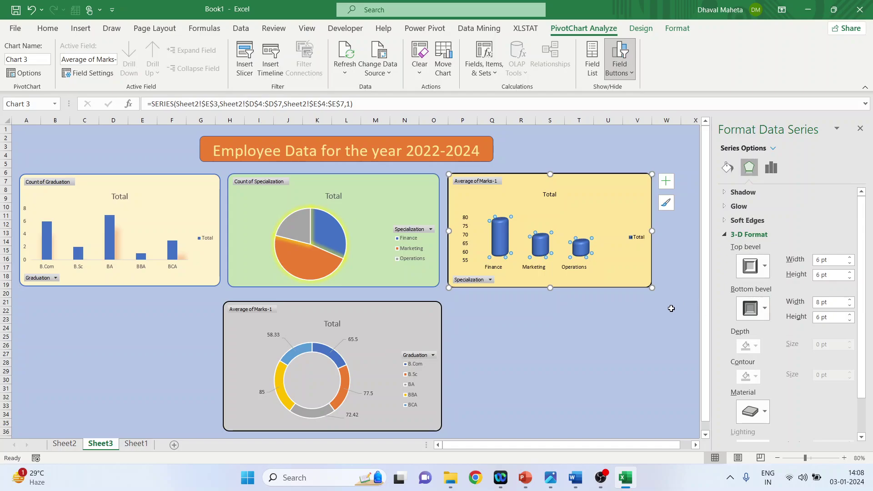
click(659, 327)
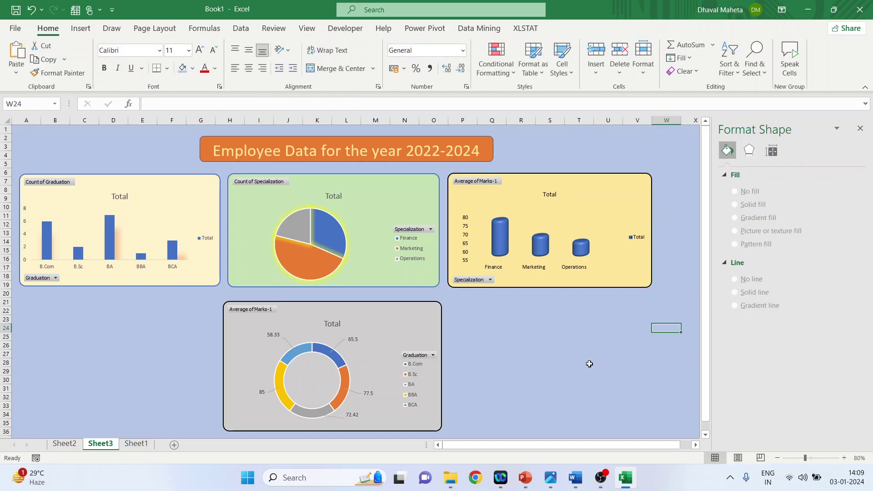
click(334, 360)
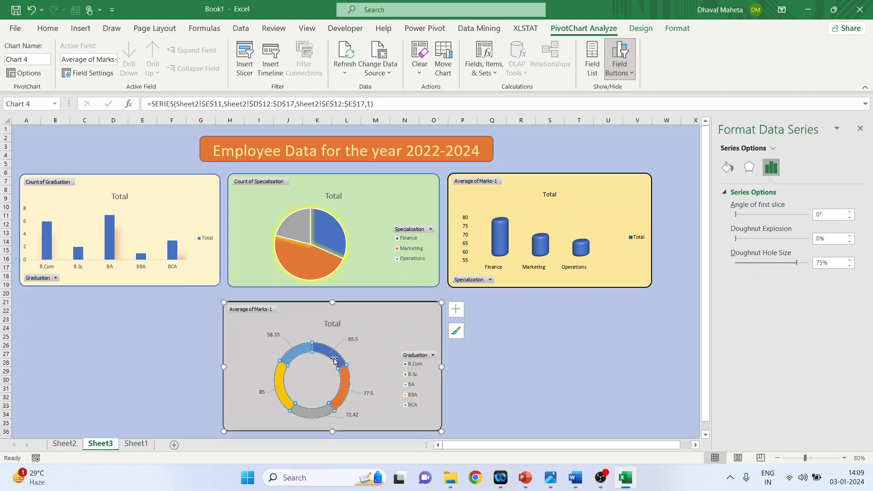
click(726, 172)
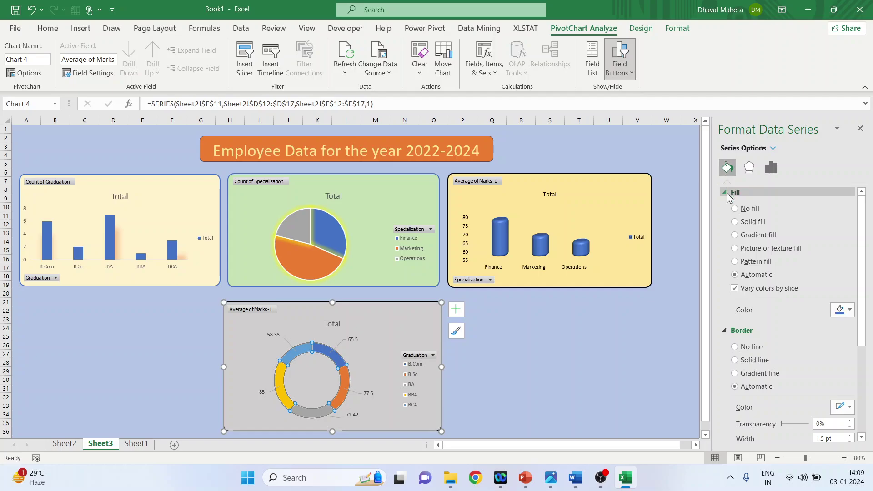
click(726, 193)
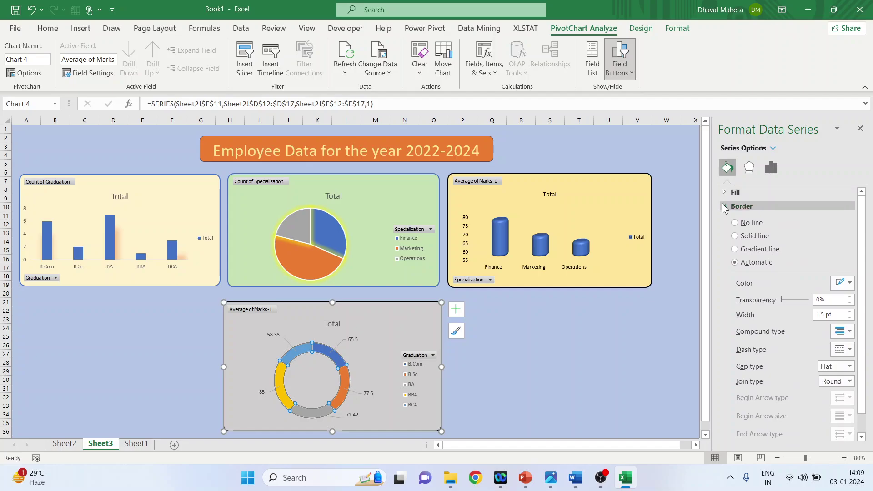
click(725, 207)
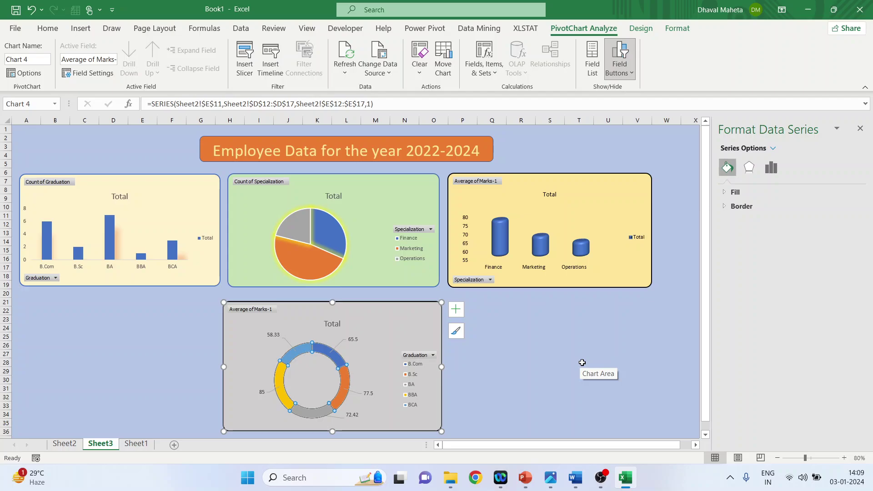
key(Escape)
key(Escape)
key(ctrl+minus)
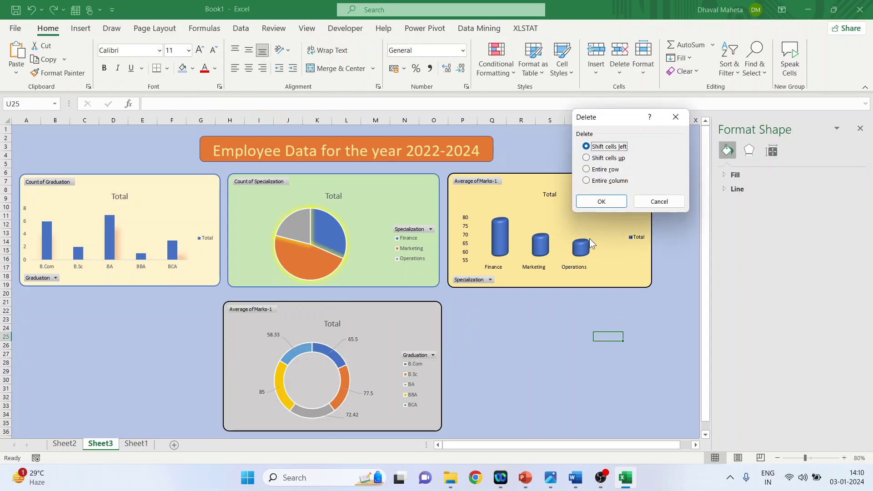
click(650, 204)
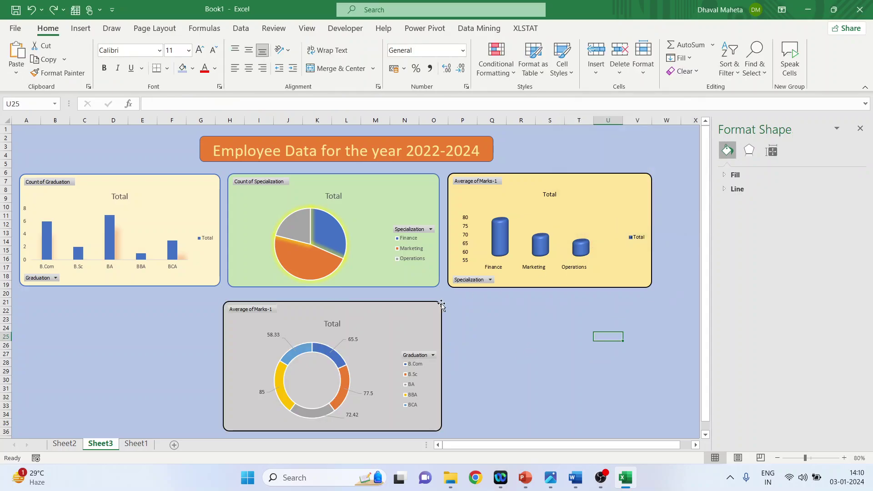
- Apply a green glow to the Average of Marks-1 doughnut series with 18 pt size and 72% transparency
click(346, 362)
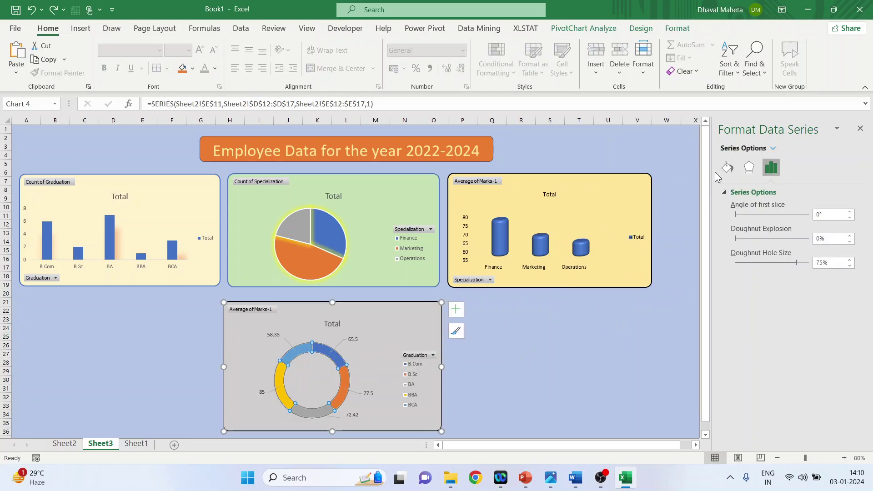
click(749, 168)
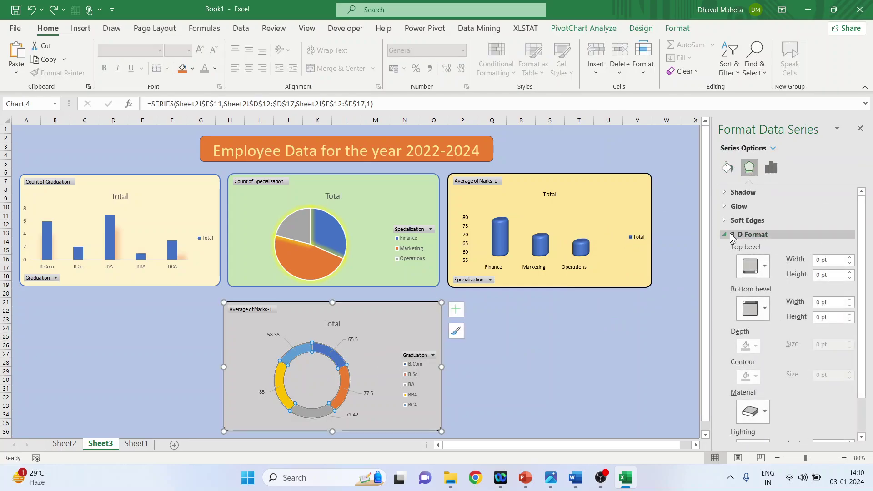
click(729, 235)
click(726, 196)
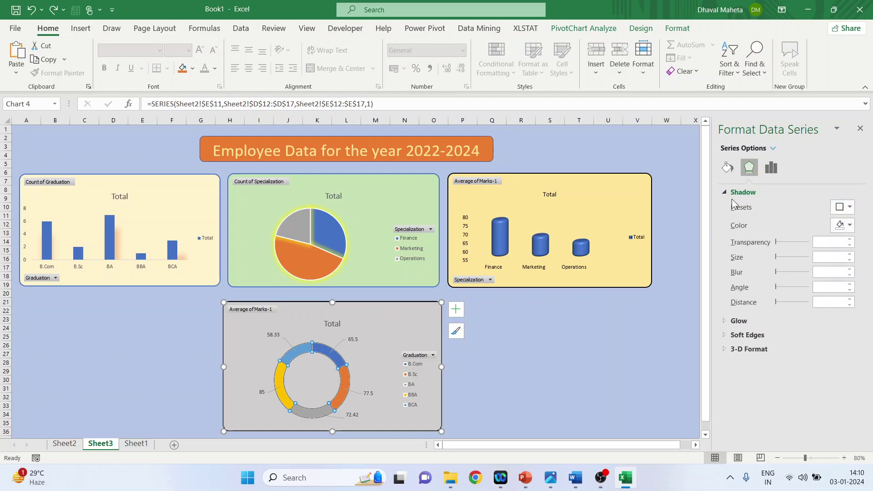
click(734, 193)
click(726, 208)
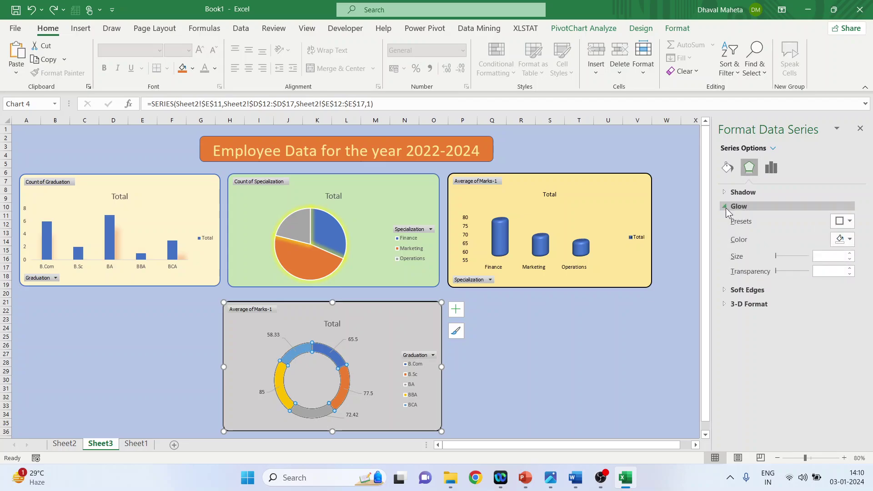
click(849, 221)
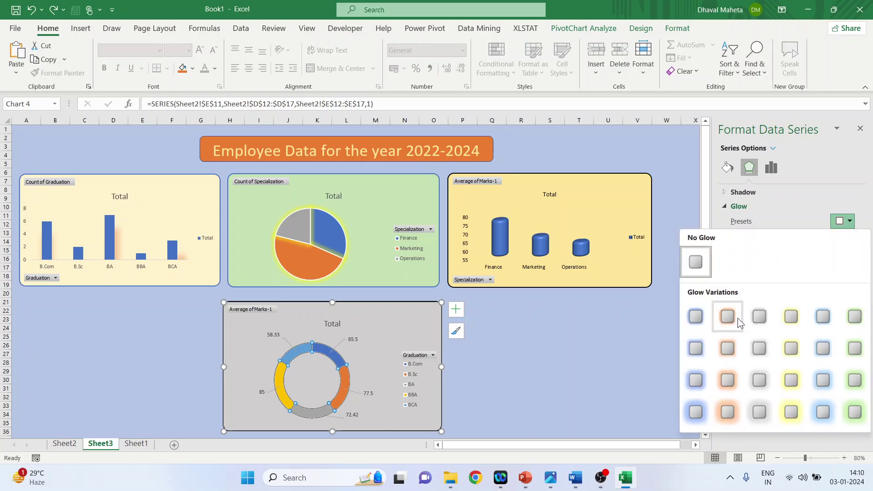
click(855, 325)
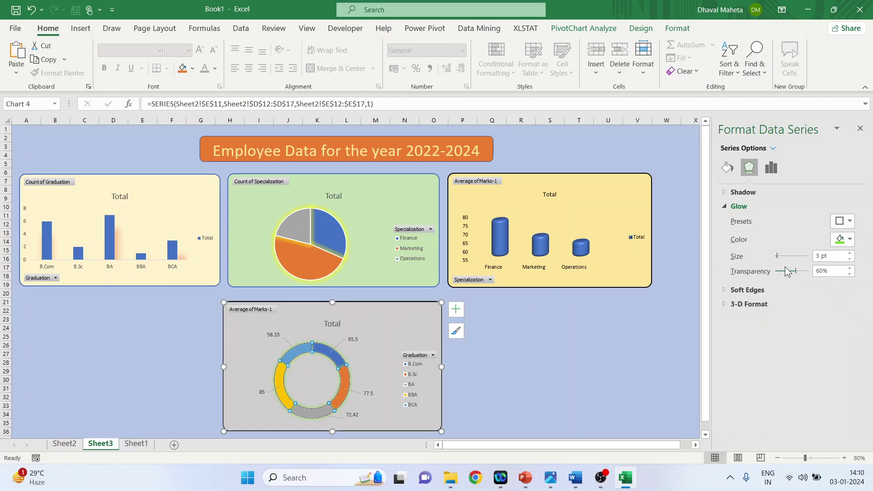
drag(778, 257, 787, 268)
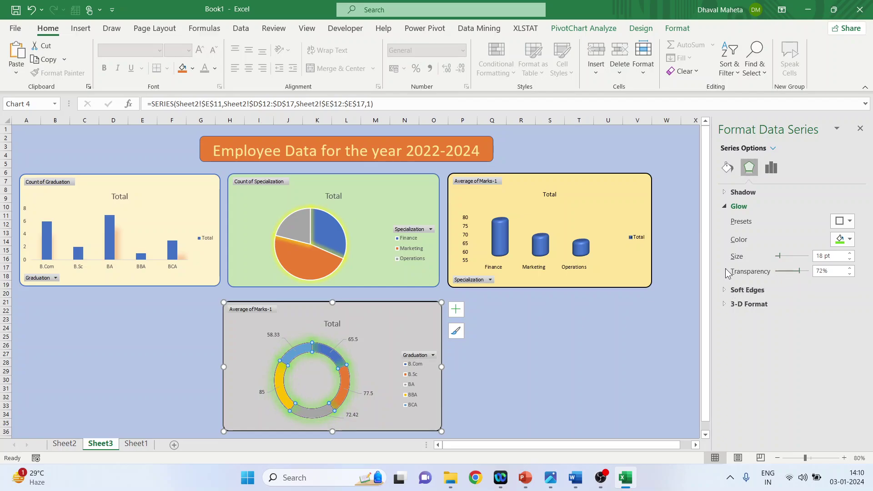
- Try several top bevels on the doughnut series, settling on the one with 11 pt width and 6 pt height
click(733, 305)
scroll(755, 296, down, 3)
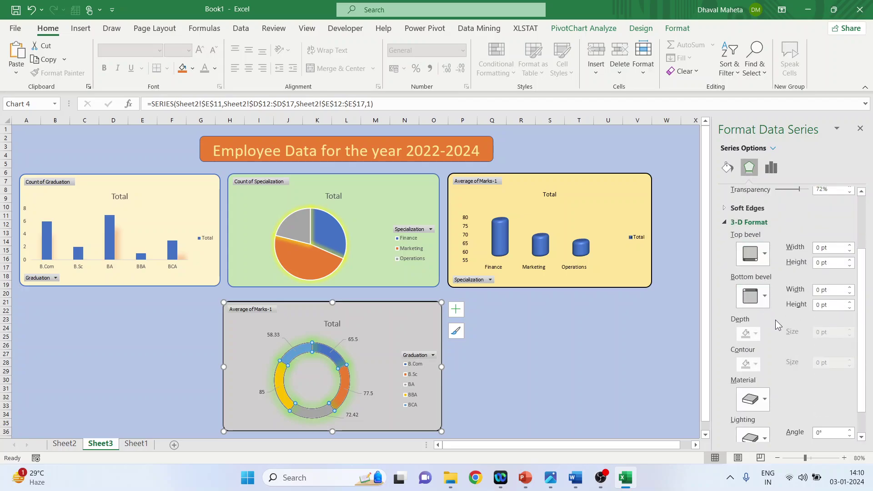
click(764, 254)
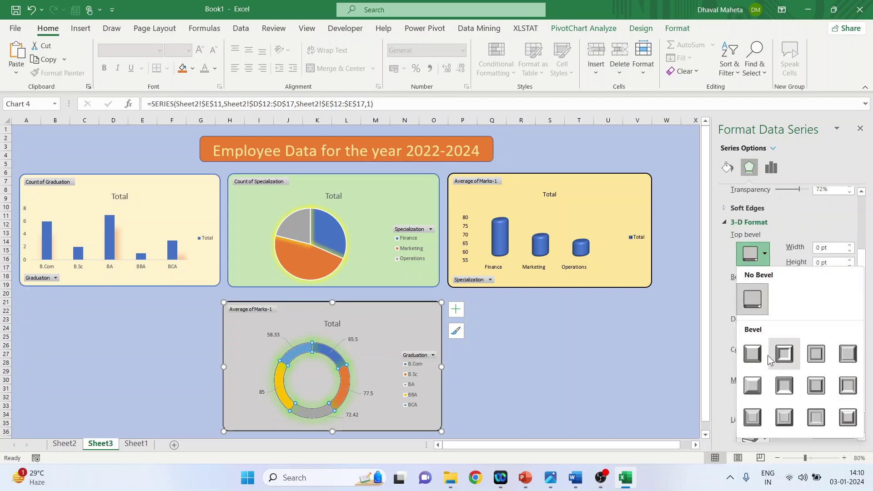
key(Escape)
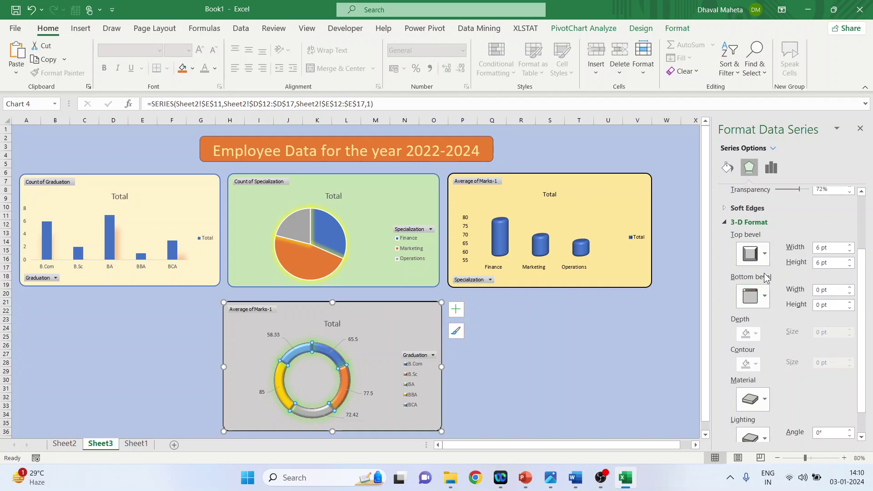
click(764, 255)
click(783, 349)
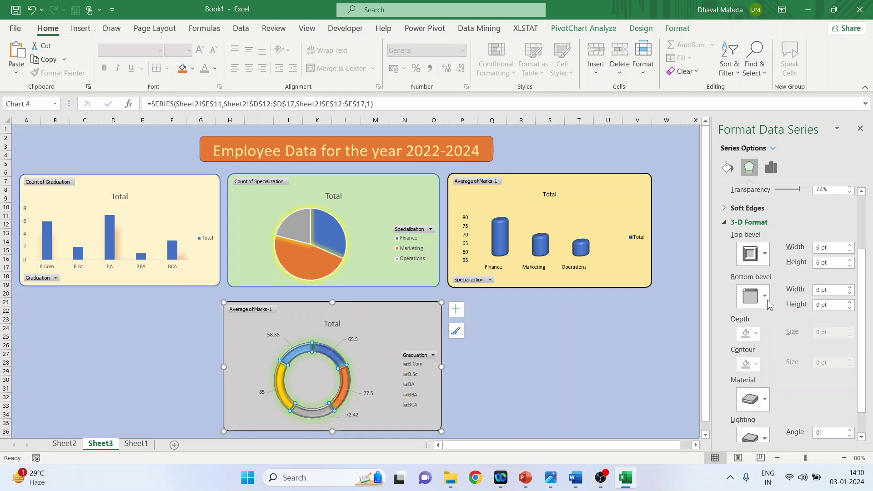
click(764, 261)
click(816, 354)
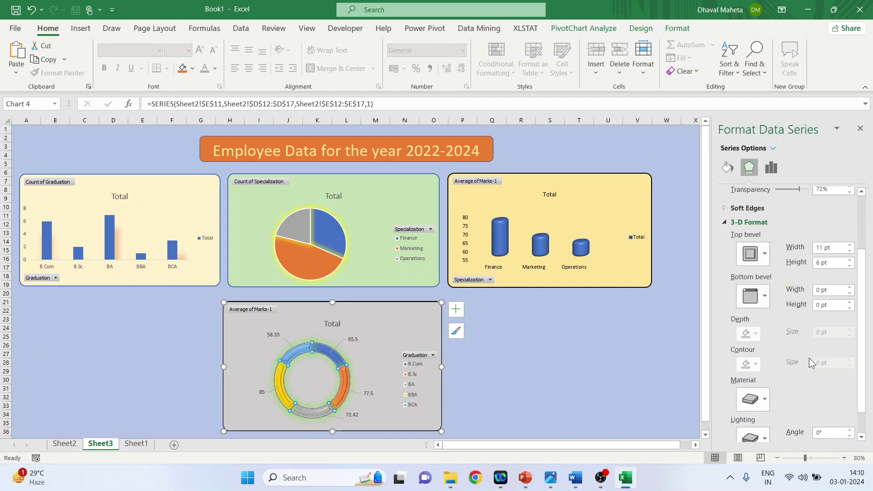
click(551, 371)
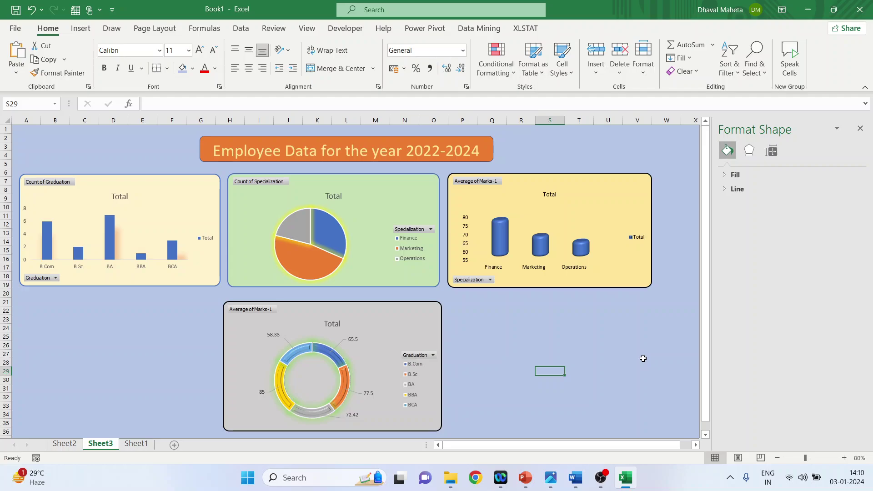
key(ctrl+minus)
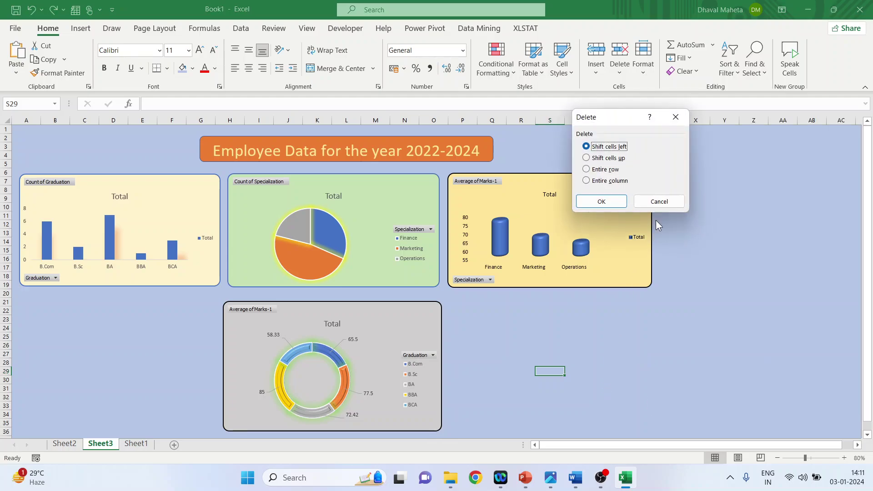
click(663, 203)
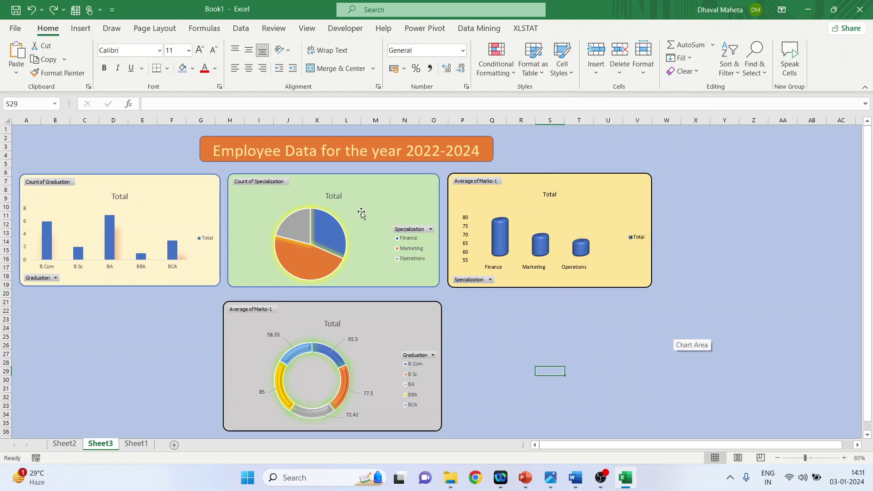
click(81, 31)
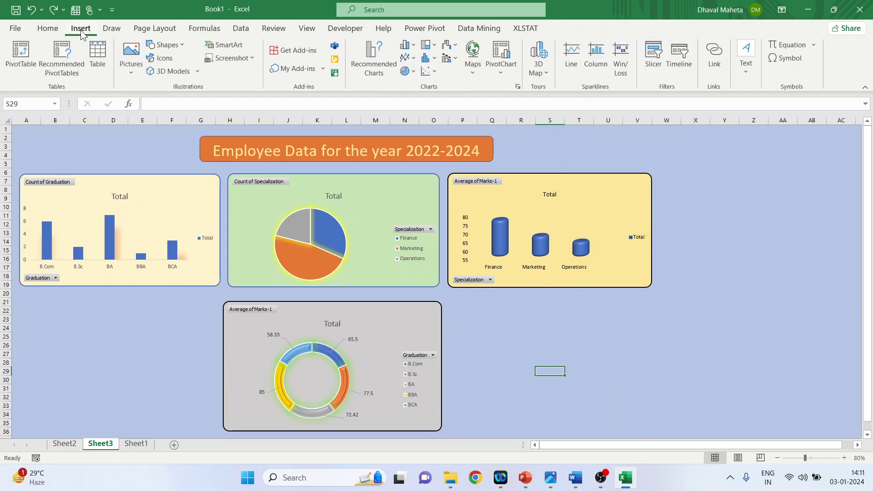
click(132, 75)
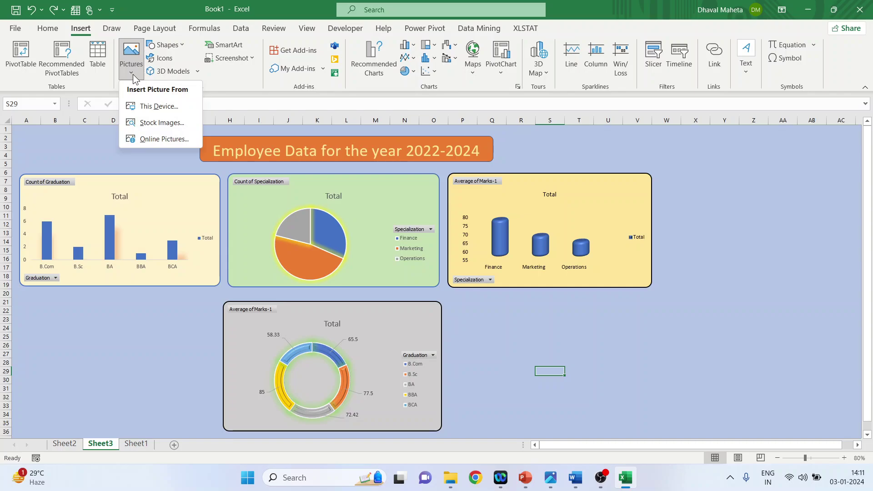
key(ctrl+minus)
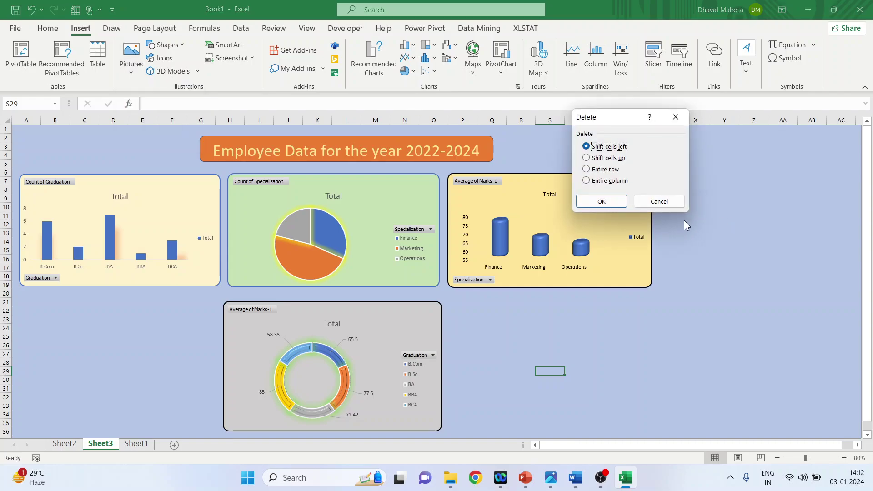
click(672, 204)
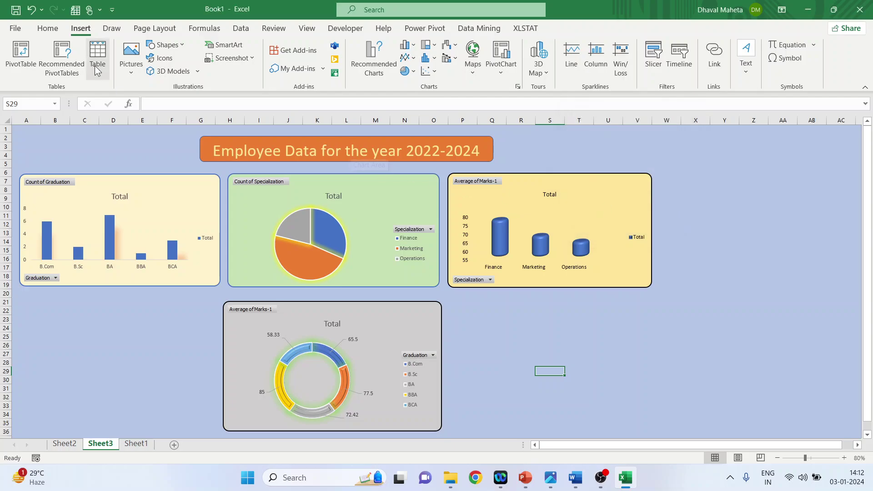
click(177, 47)
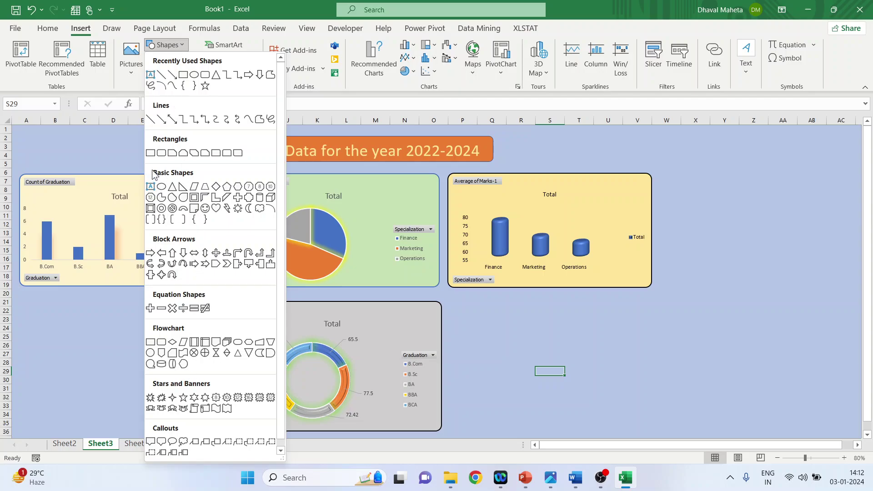
click(124, 86)
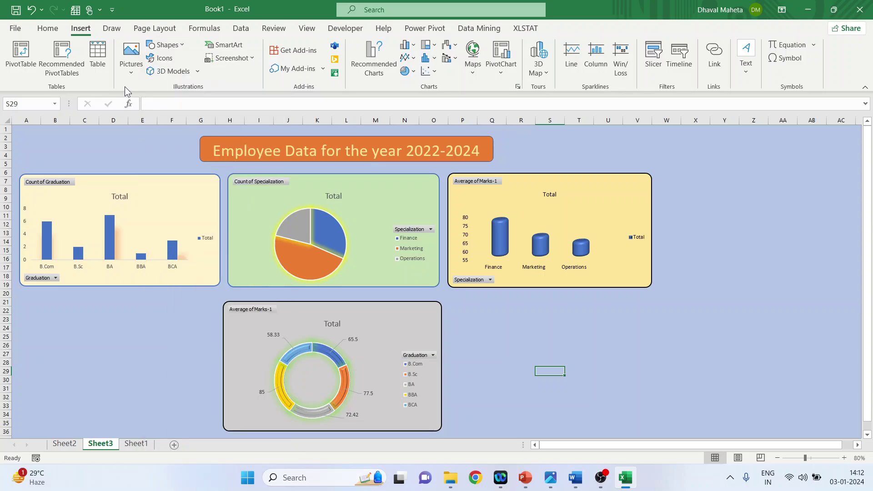
- Insert the stock photo of two eagles and move it beneath the cylinder column chart, beside the doughnut chart
click(166, 60)
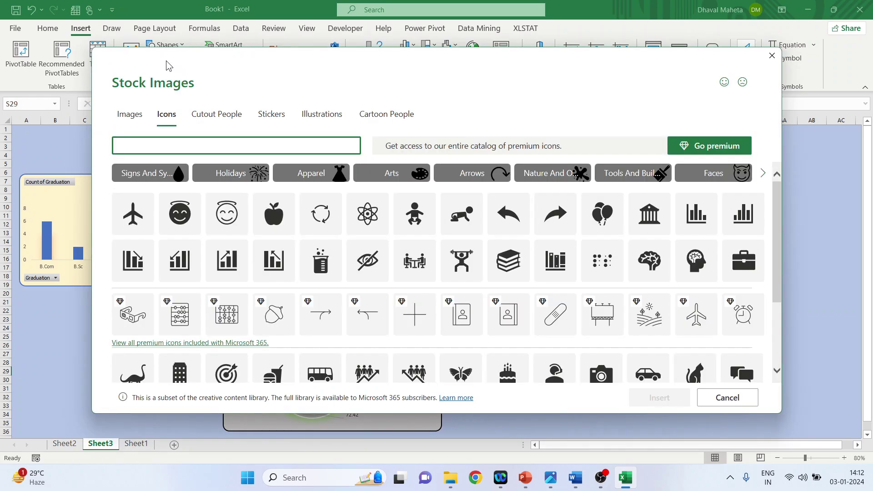
click(131, 116)
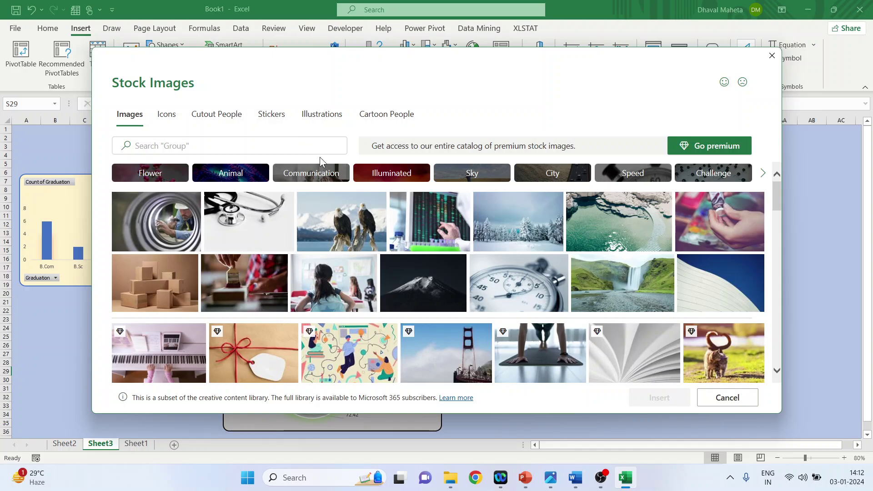
click(337, 221)
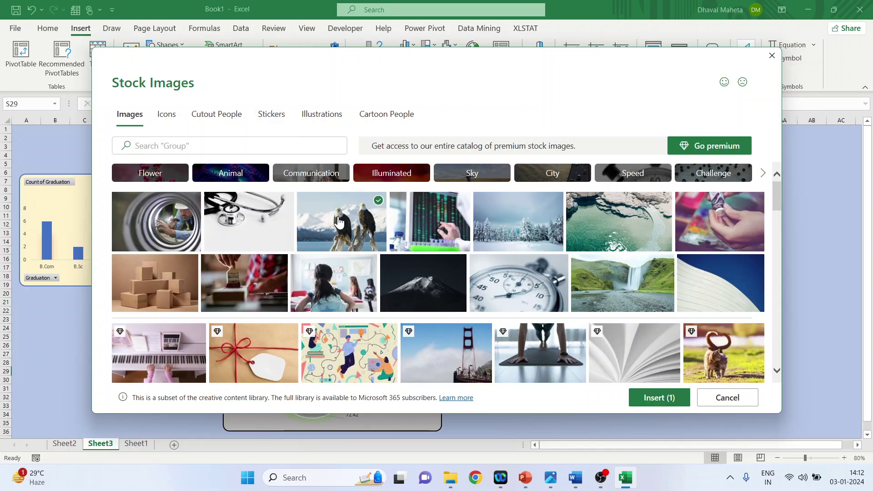
click(656, 398)
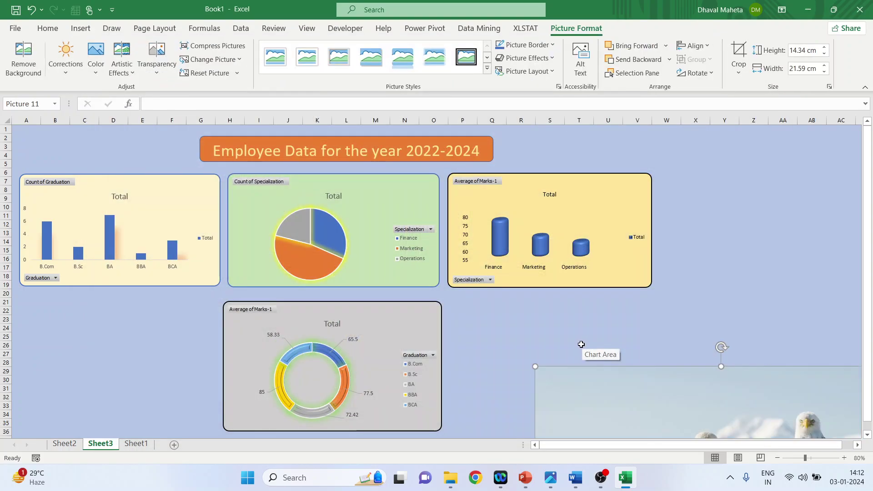
drag(646, 387, 542, 326)
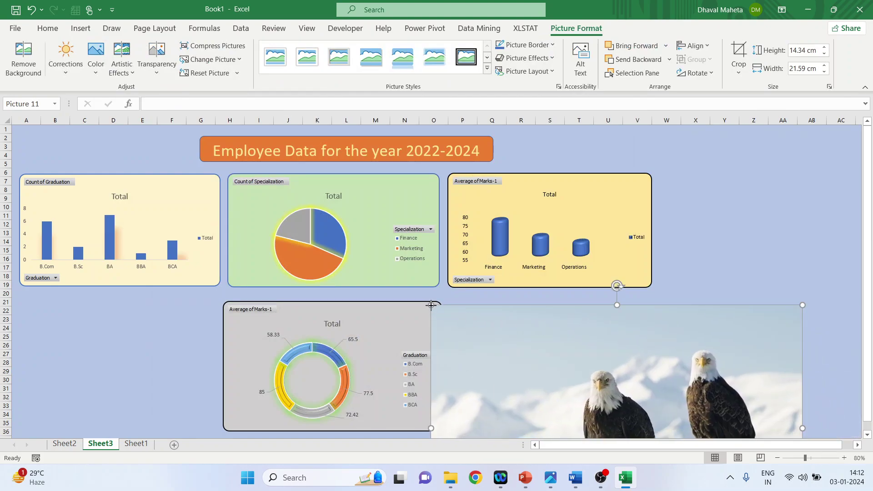
- Shrink the eagle picture to about 7.11 cm by 10.71 cm and place it beneath the cylinder column chart
drag(430, 305, 563, 393)
drag(644, 411, 538, 318)
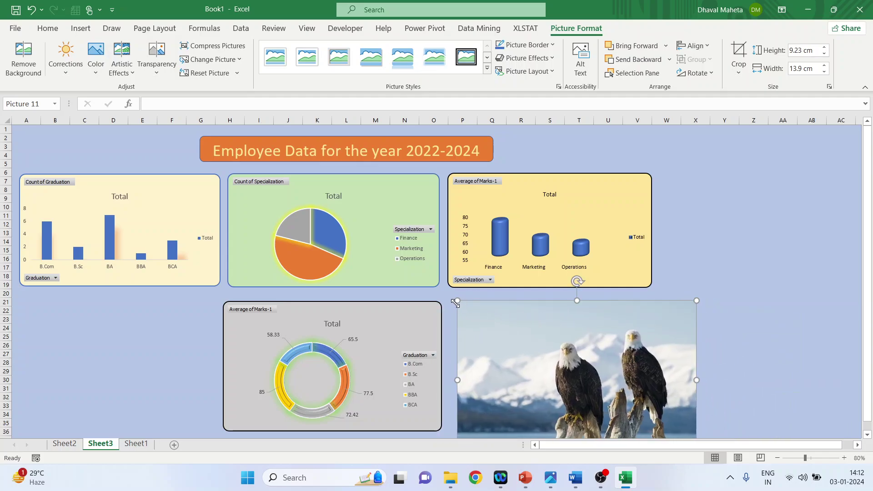
drag(455, 304, 511, 335)
drag(557, 364, 500, 331)
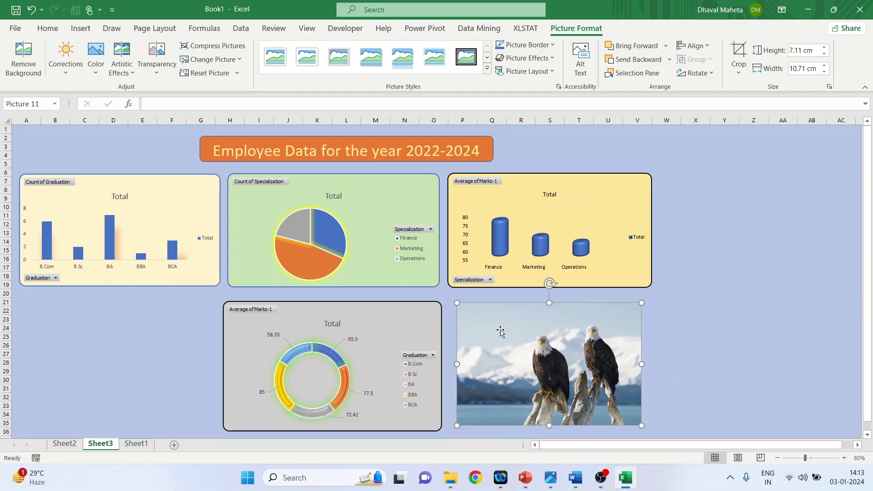
- Give the eagle picture a border with a weight of 1½ pt
click(552, 45)
mouse_move(561, 221)
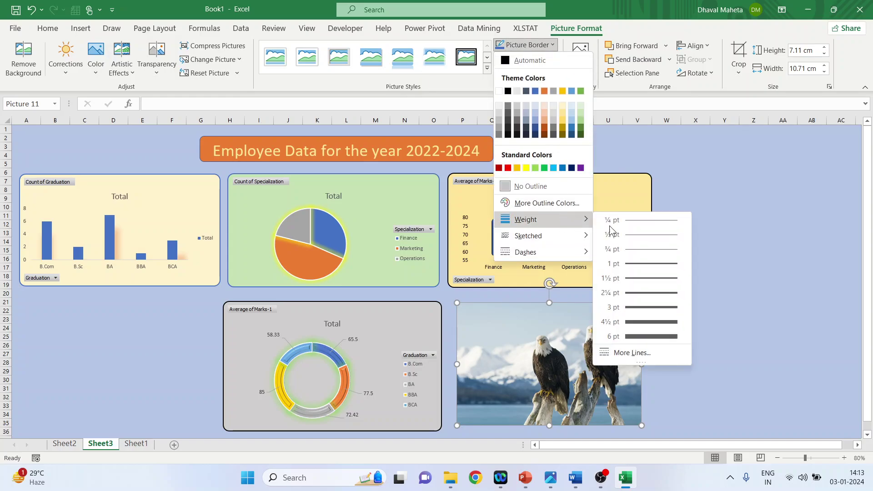
click(647, 276)
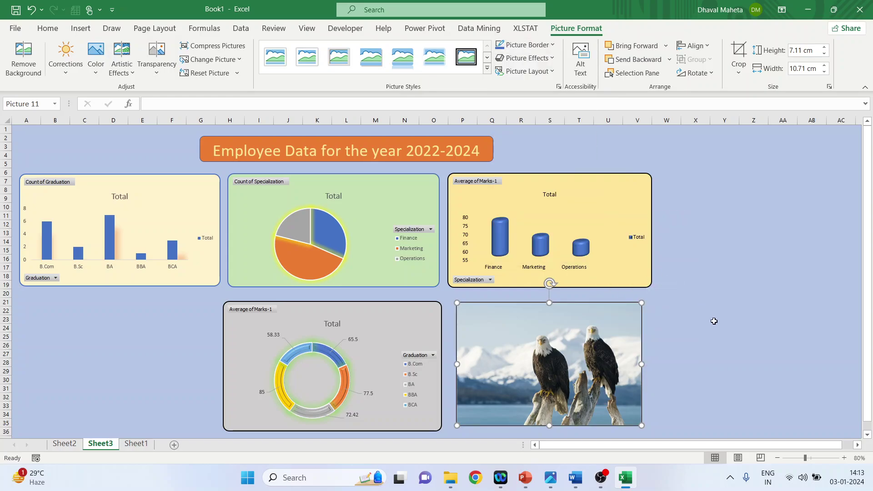
- Shift the eagle picture slightly towards the doughnut chart and widen it to about 11.51 cm to line up with the cylinder column chart
drag(559, 341, 554, 341)
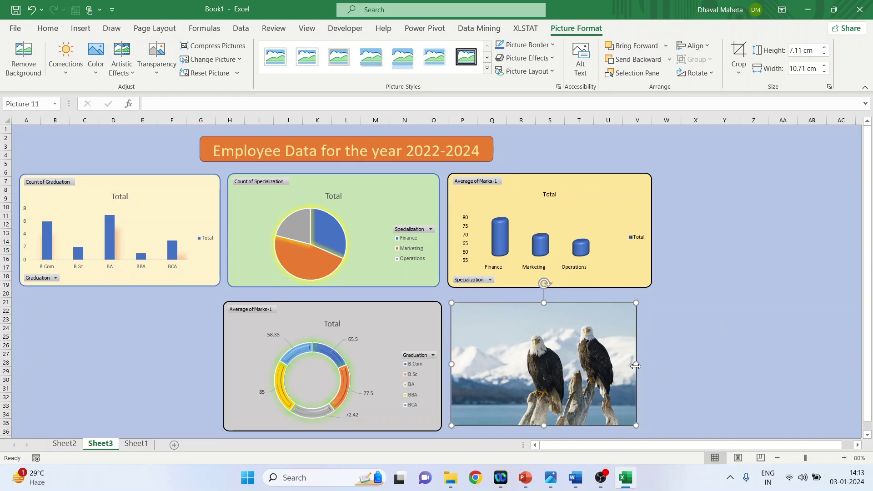
drag(637, 366, 651, 365)
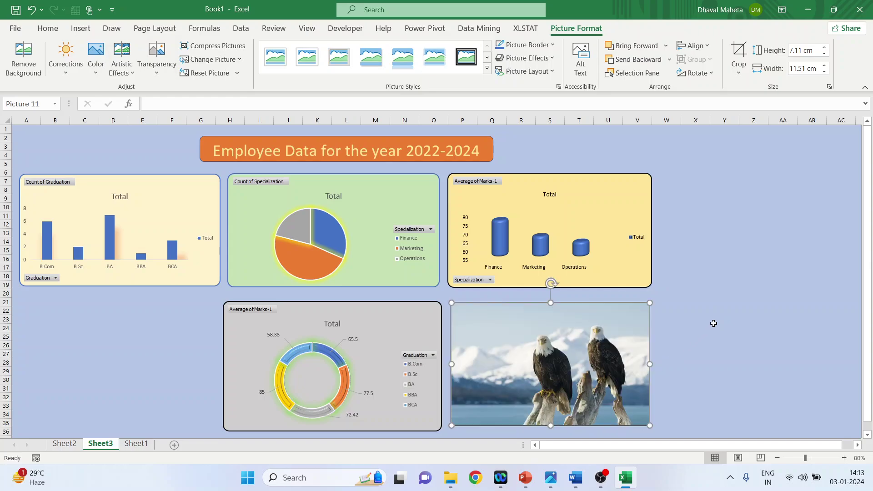
click(713, 323)
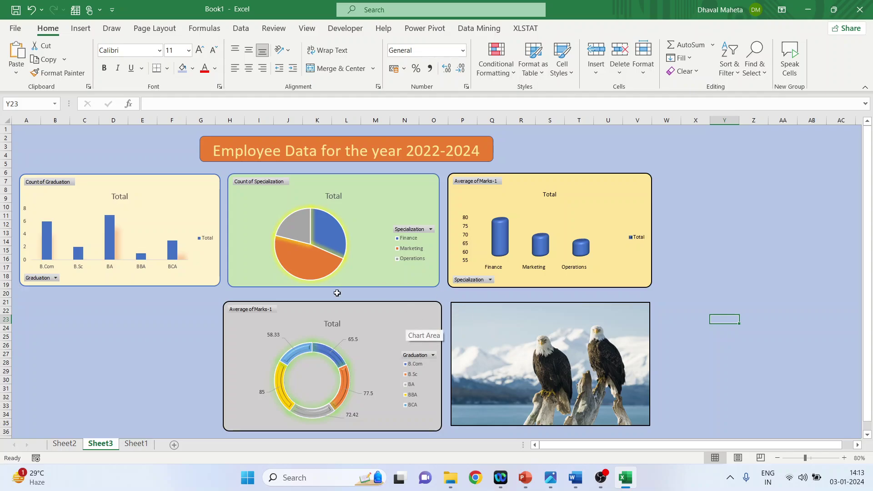
- Browse the stock cutout people and stickers, and insert the solid apple icon from the stock icons
click(82, 30)
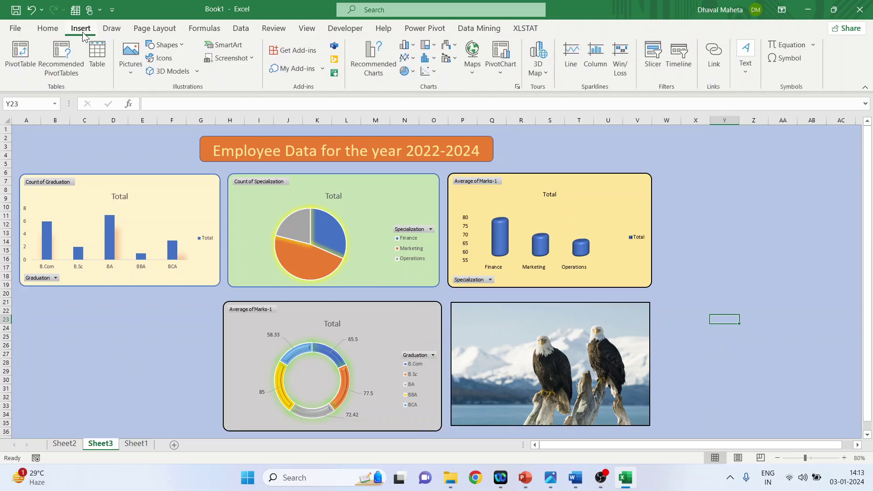
click(164, 59)
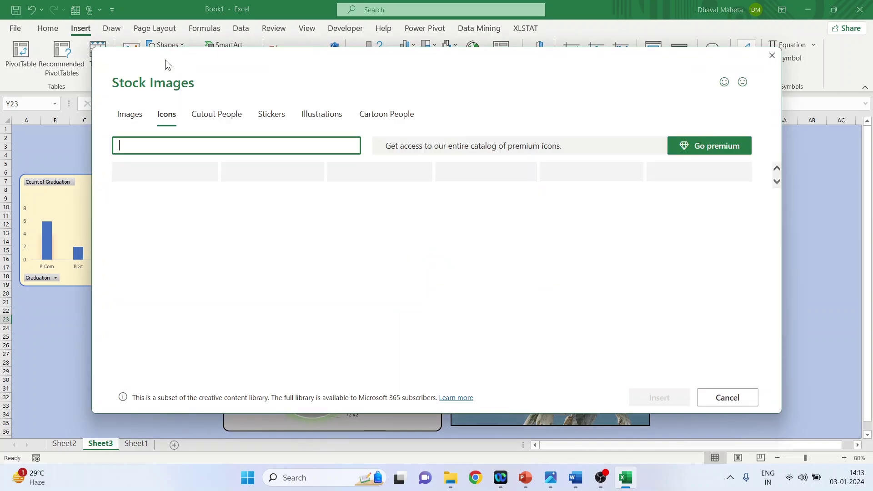
click(222, 119)
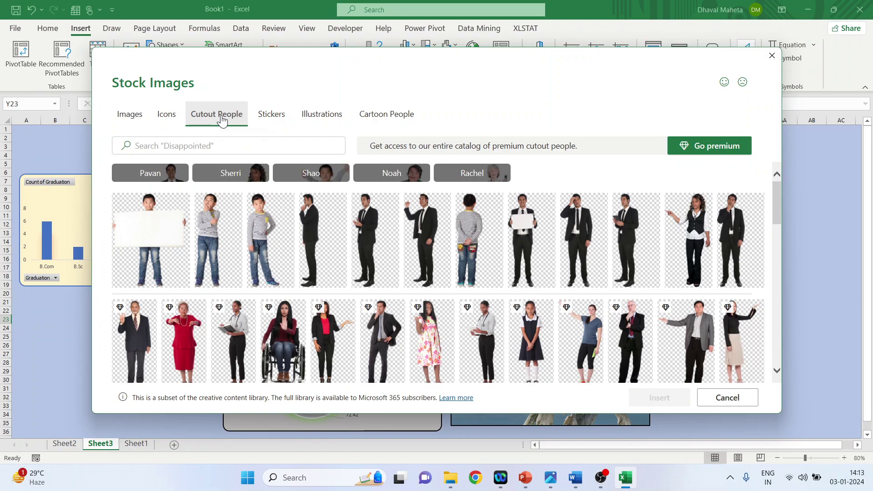
click(274, 118)
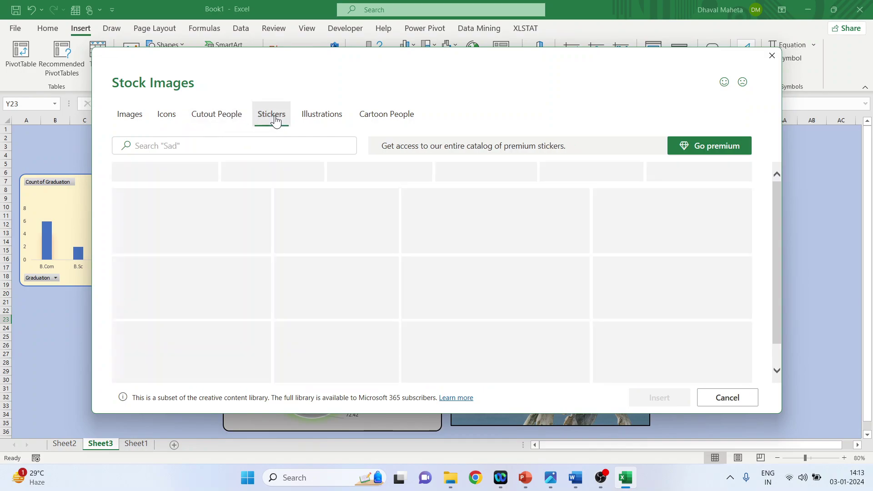
click(165, 121)
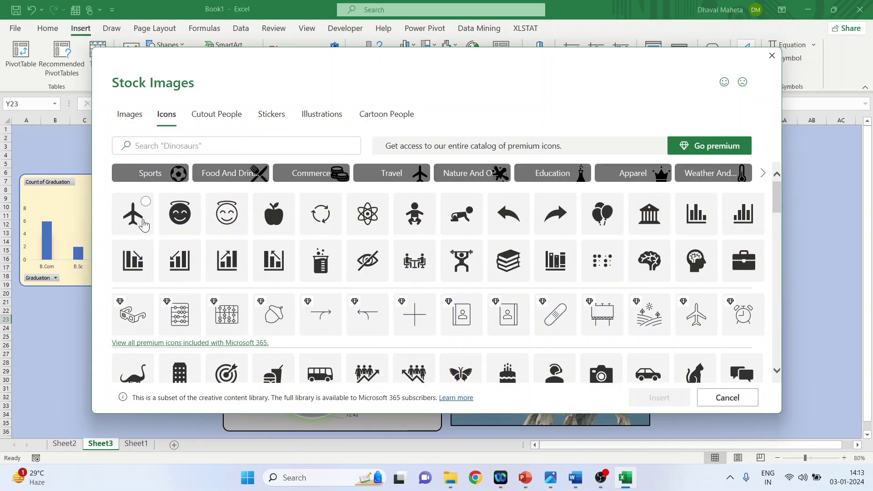
click(285, 222)
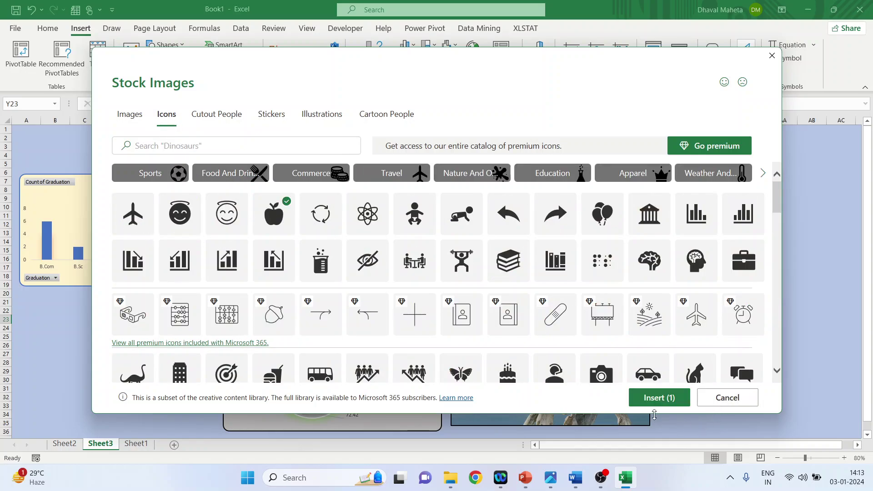
click(659, 400)
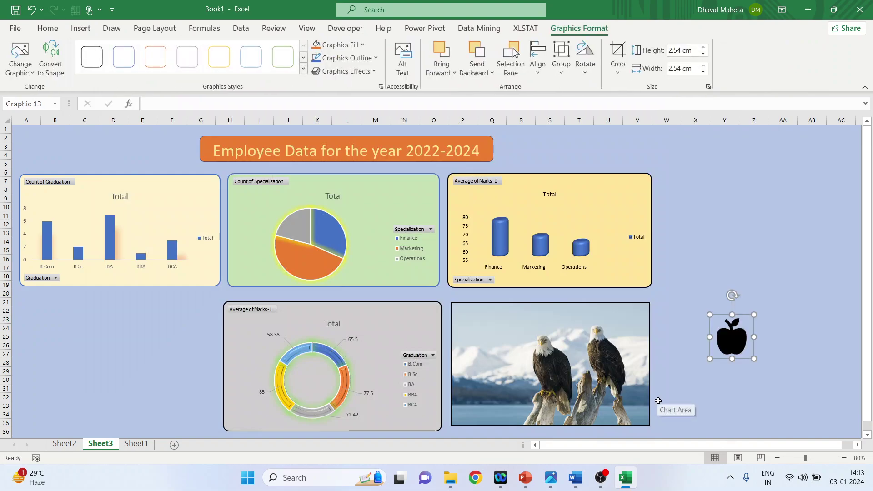
- Place the apple icon beneath the Count of Graduation chart, beside the doughnut chart, and enlarge it to about 5.58 cm square
drag(730, 335, 171, 412)
drag(126, 376, 104, 368)
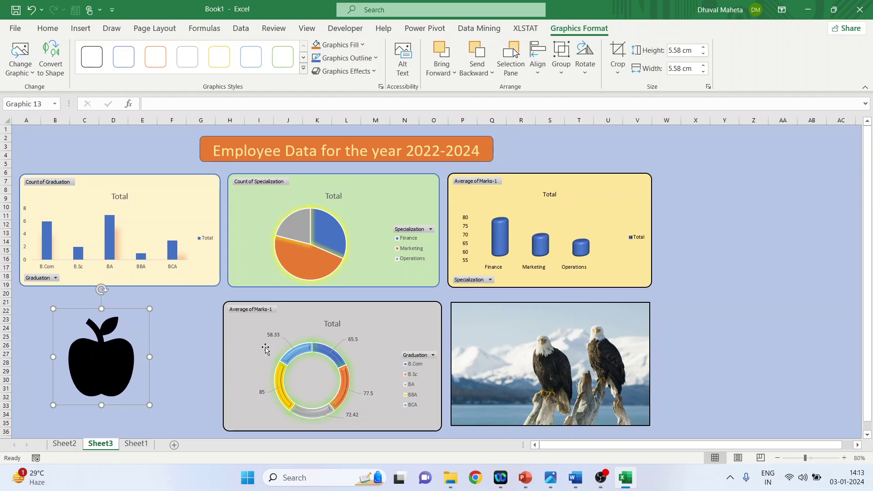
click(729, 273)
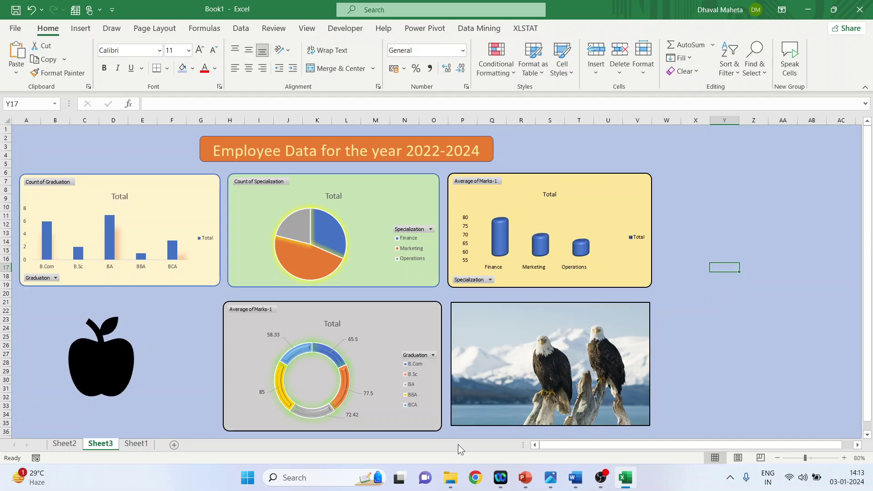
- Switch to the PowerPoint presentation and show its "Thank you" slide as a full-screen slide show
click(525, 481)
click(80, 220)
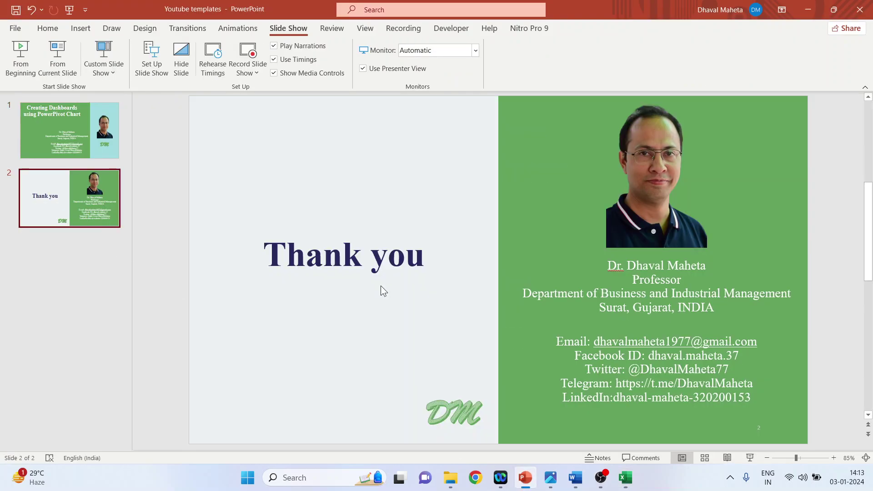
click(749, 458)
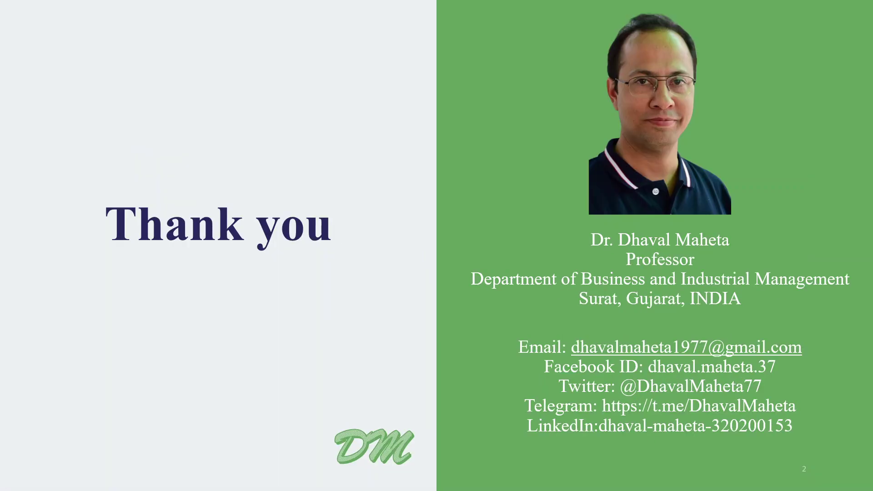